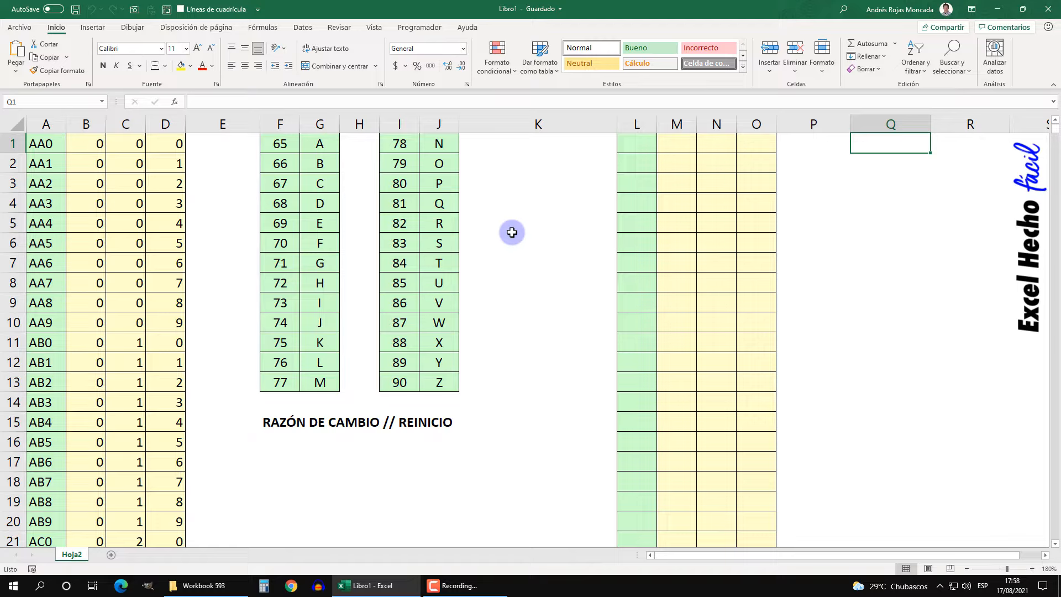
- Examine the code sequence in column A from AA0 through AA9 and AB0 through AB9 to AC0
{"action": "left_click", "coordinate": [40, 144]}
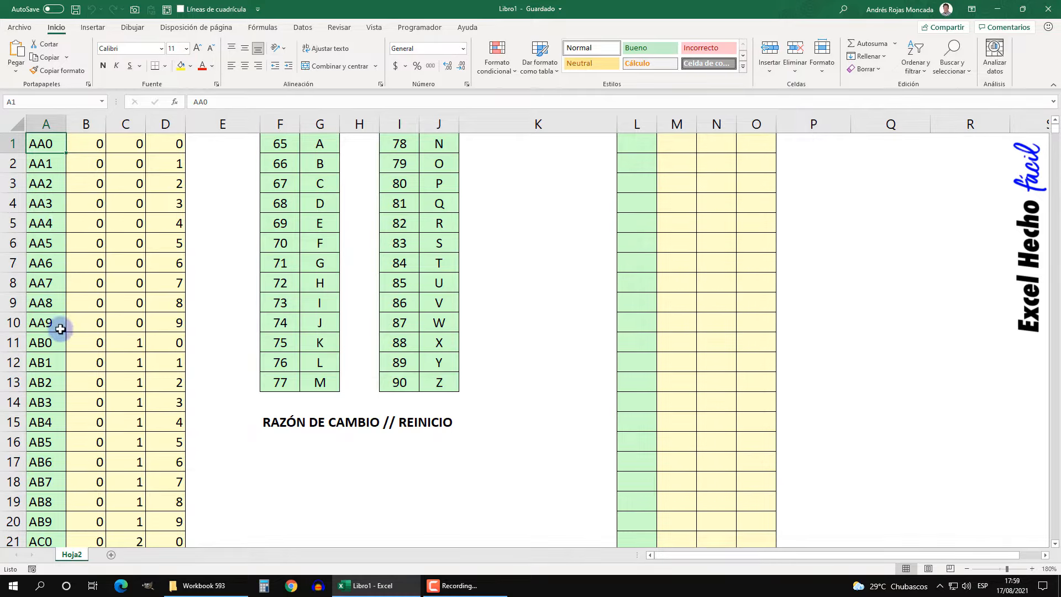
{"action": "left_click_drag", "start_coordinate": [61, 328], "coordinate": [50, 144]}
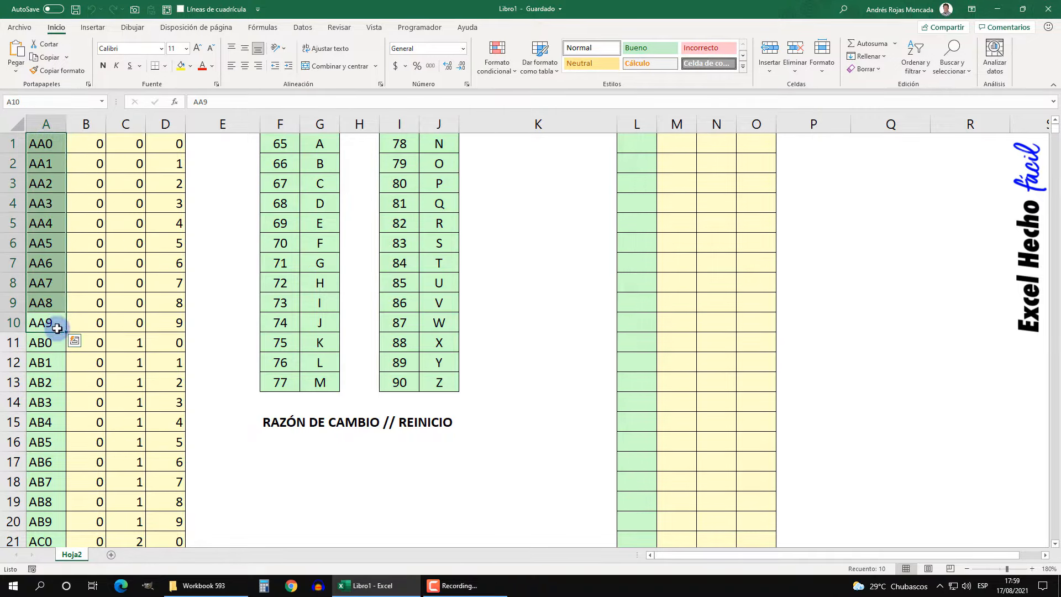
{"action": "left_click", "coordinate": [49, 144]}
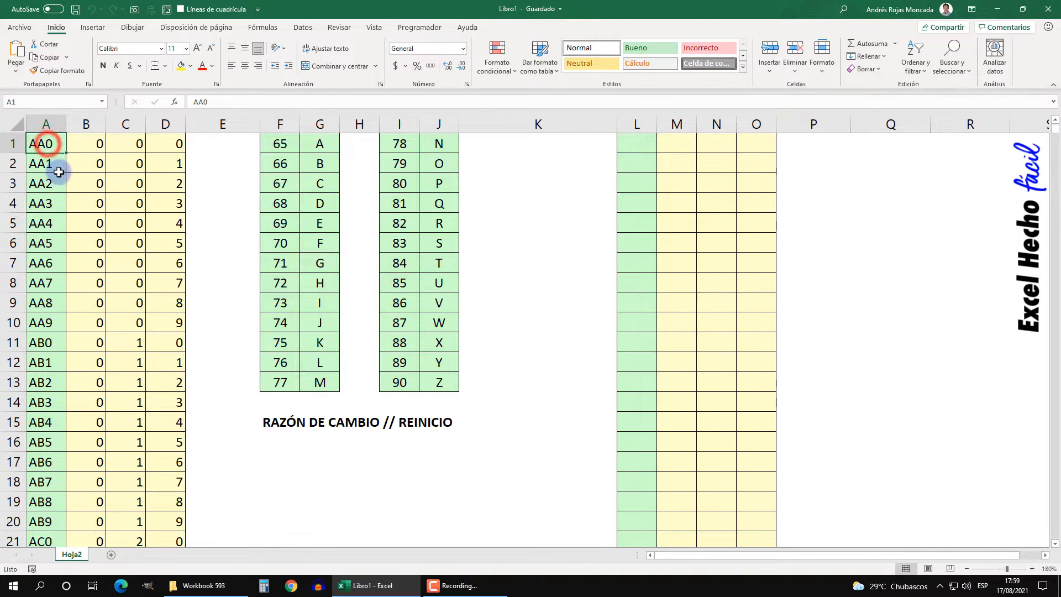
{"action": "left_click", "coordinate": [60, 320]}
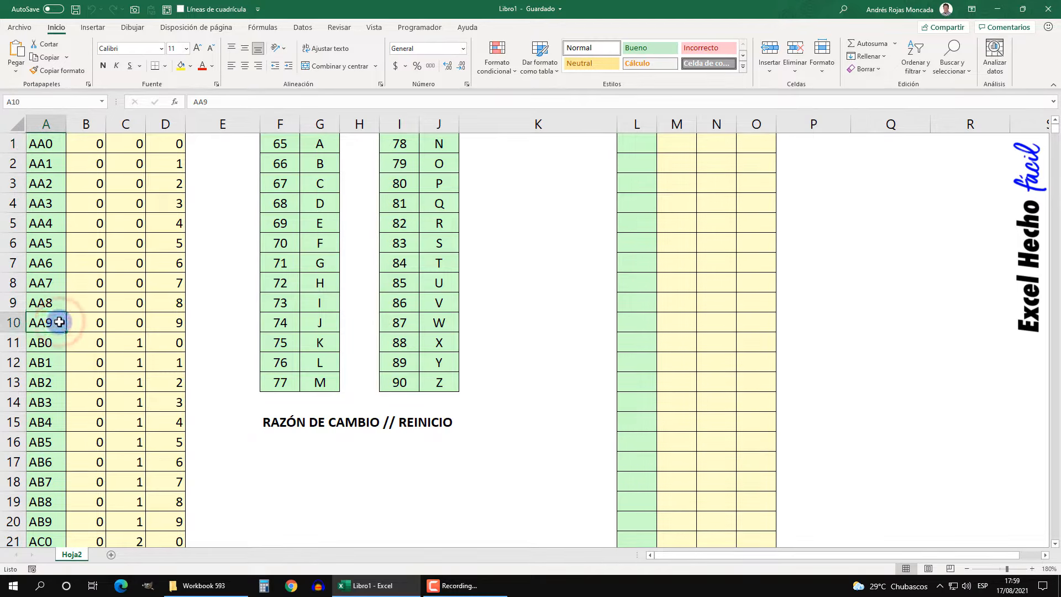
{"action": "left_click", "coordinate": [58, 343]}
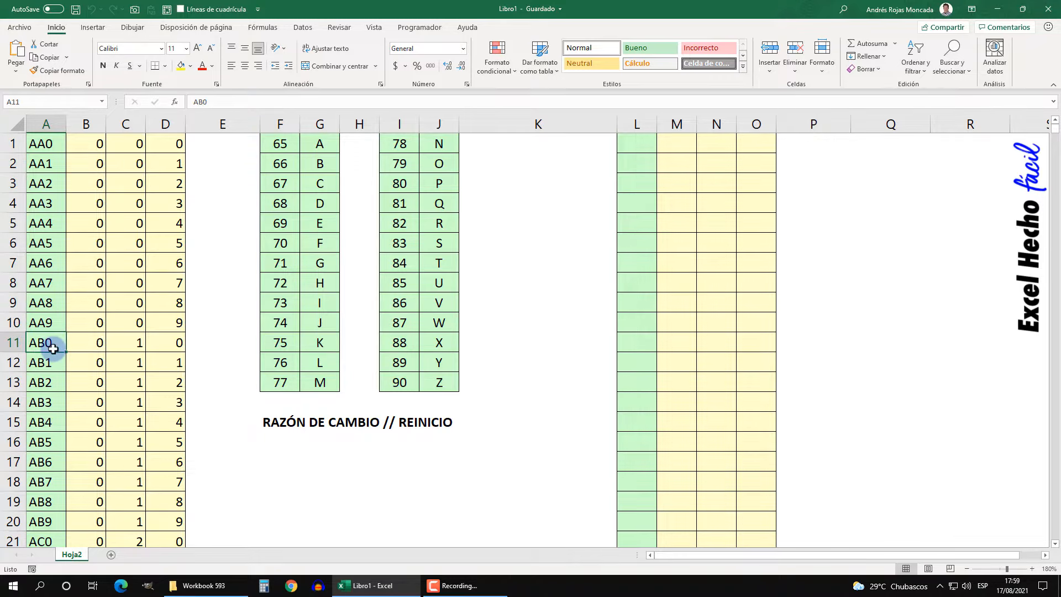
{"action": "left_click", "coordinate": [56, 362]}
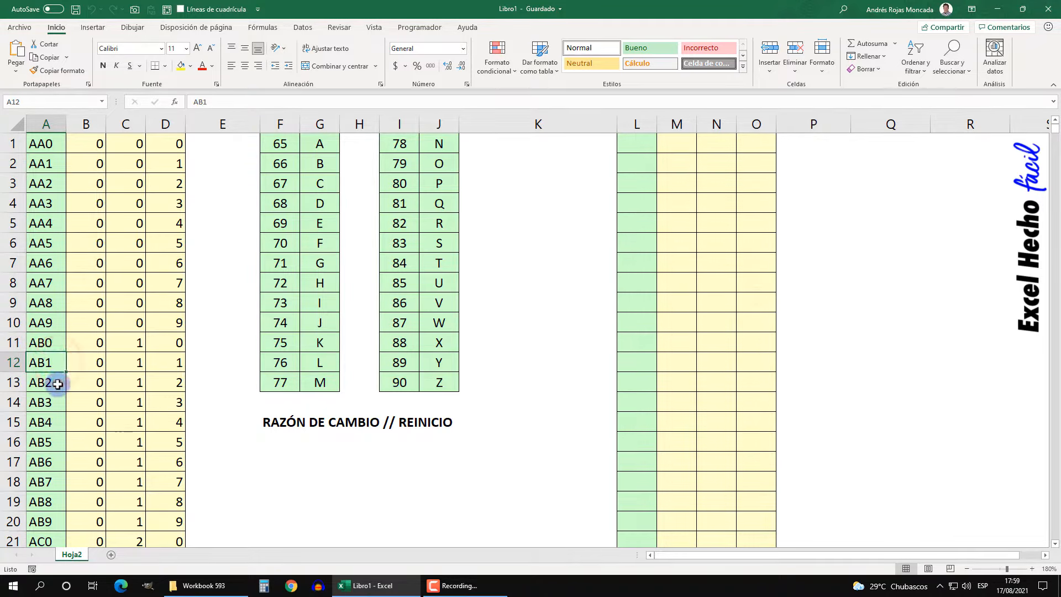
{"action": "left_click", "coordinate": [57, 382]}
{"action": "left_click", "coordinate": [55, 404]}
{"action": "left_click", "coordinate": [55, 422]}
{"action": "left_click", "coordinate": [54, 442]}
{"action": "left_click", "coordinate": [56, 462]}
{"action": "left_click", "coordinate": [55, 482]}
{"action": "left_click", "coordinate": [53, 501]}
{"action": "left_click", "coordinate": [55, 520]}
{"action": "scroll", "coordinate": [61, 492], "scroll_direction": "down", "scroll_amount": 2}
{"action": "left_click", "coordinate": [44, 423]}
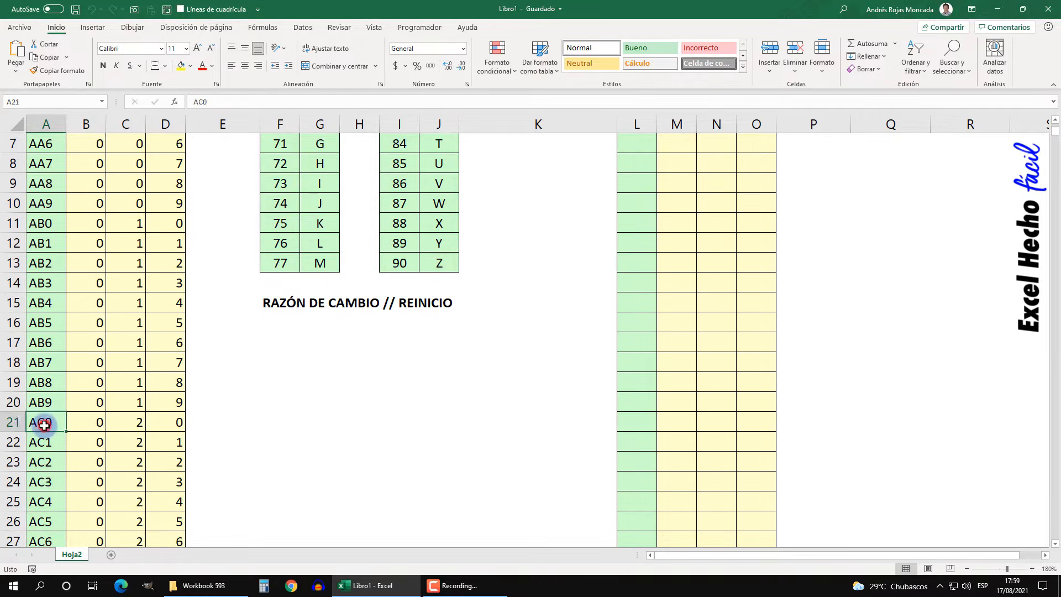
{"action": "scroll", "coordinate": [60, 431], "scroll_direction": "up", "scroll_amount": 2}
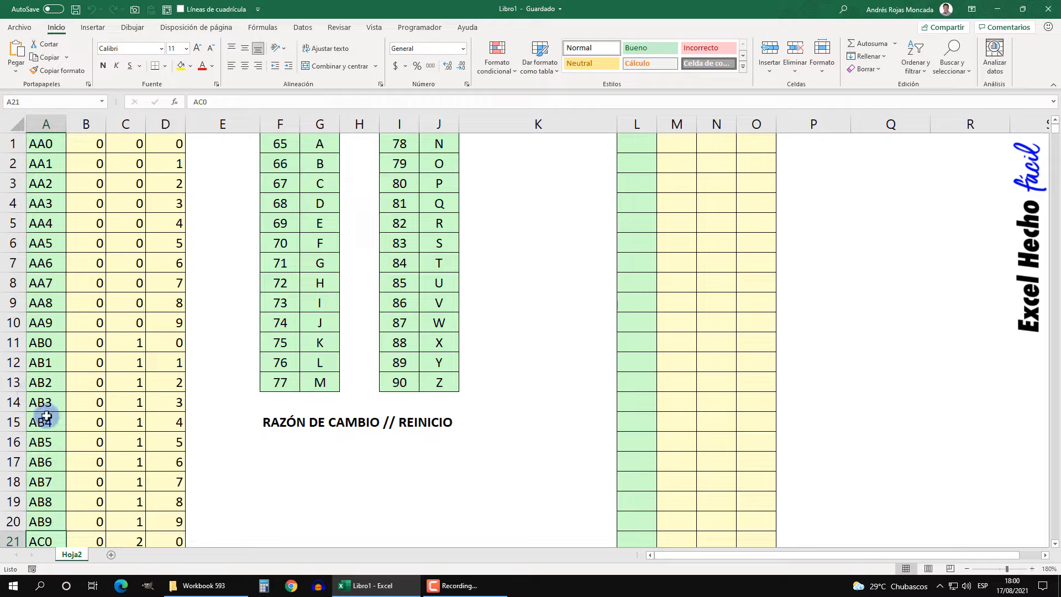
- Examine the blocks of codes AB0 to AB9, AC0 to AC9 and AD0 to AD9 in column A
{"action": "scroll", "coordinate": [142, 451], "scroll_direction": "down", "scroll_amount": 1}
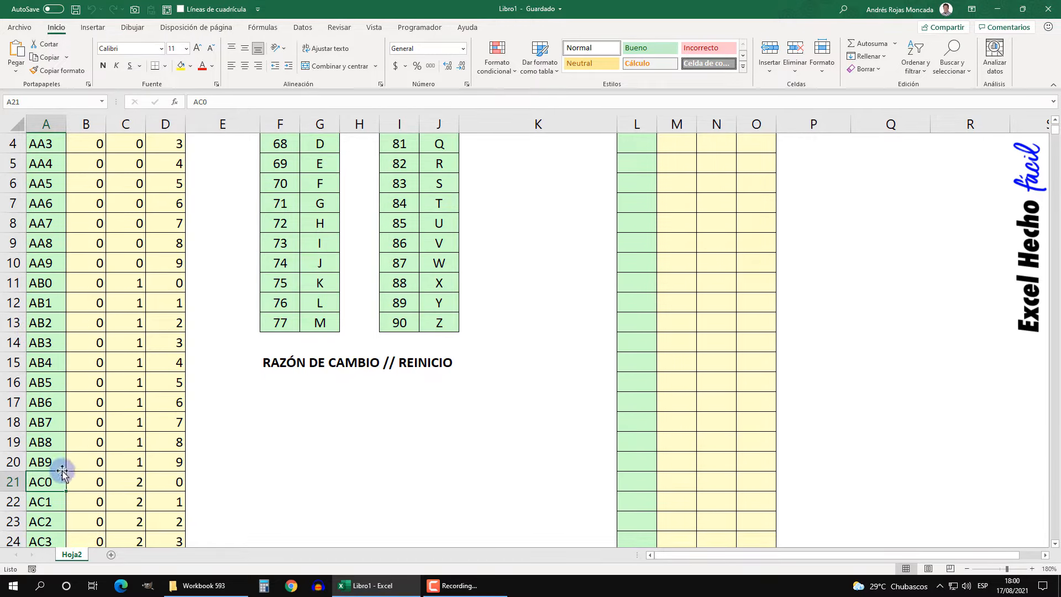
{"action": "left_click_drag", "start_coordinate": [47, 282], "coordinate": [52, 463]}
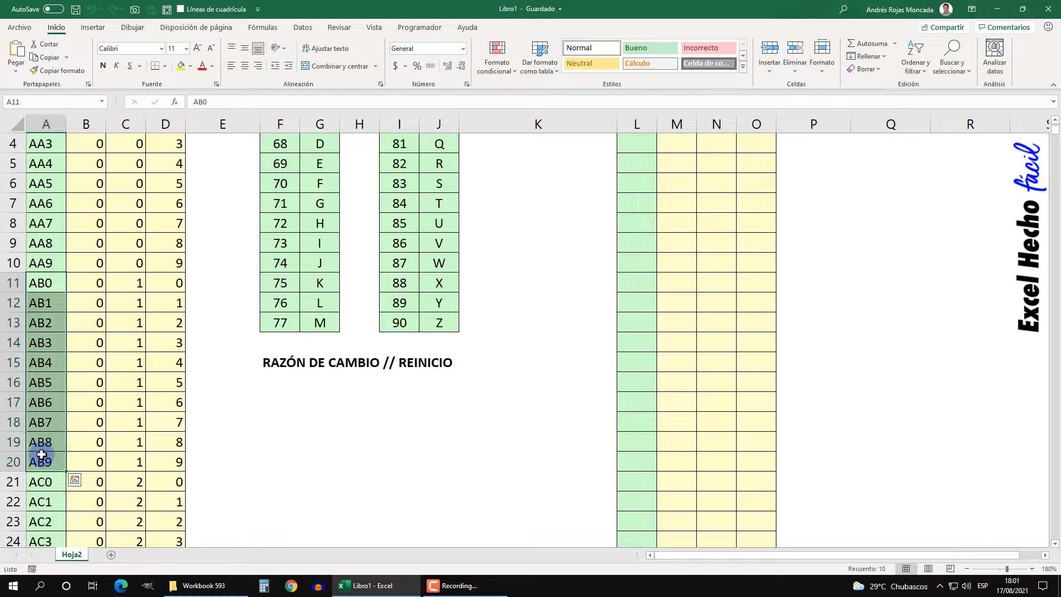
{"action": "left_click", "coordinate": [41, 488]}
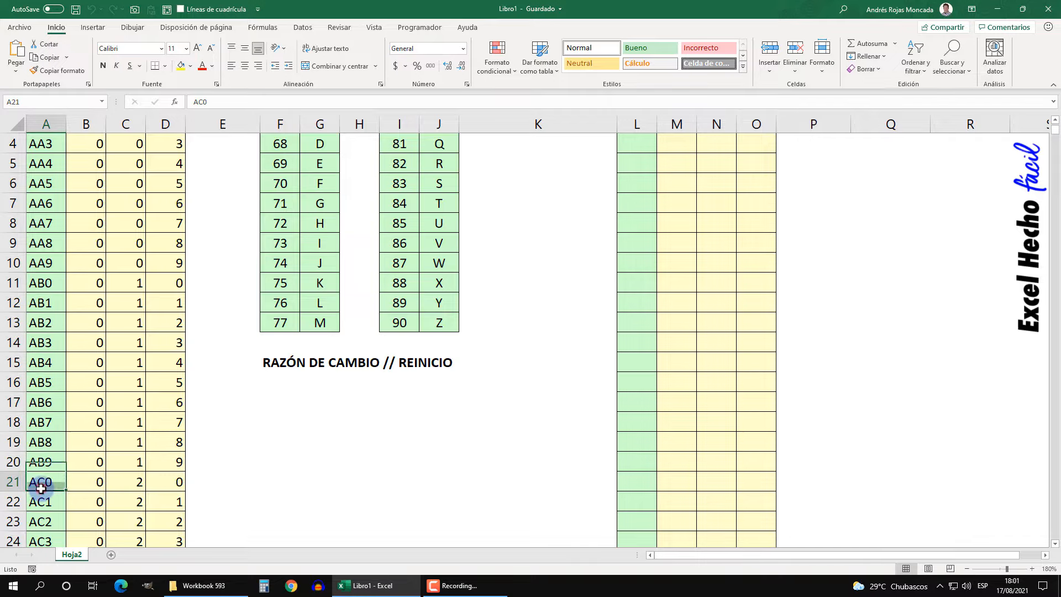
{"action": "scroll", "coordinate": [41, 488], "scroll_direction": "down", "scroll_amount": 2}
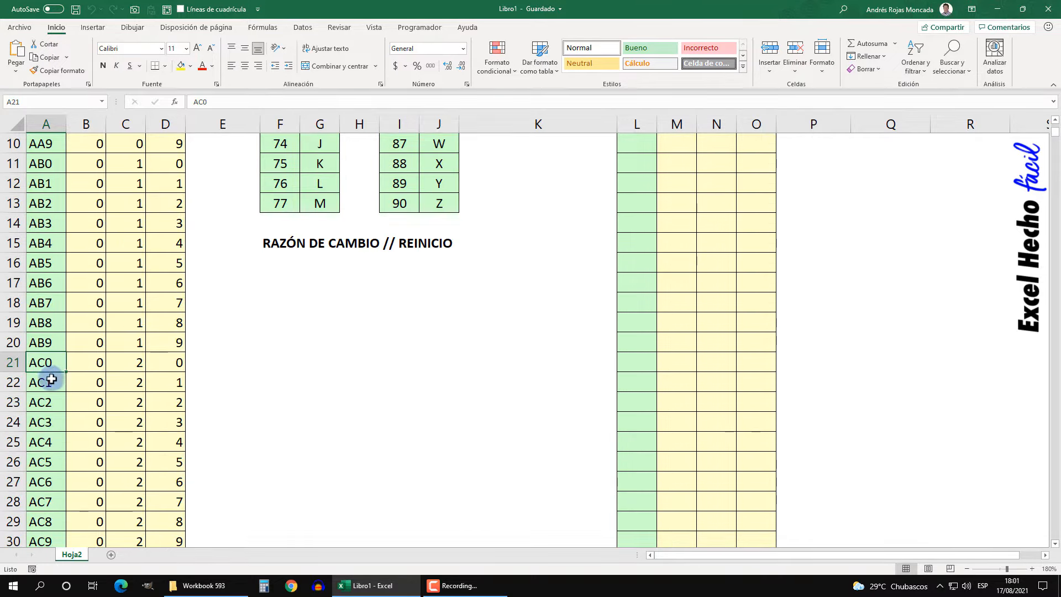
{"action": "scroll", "coordinate": [57, 497], "scroll_direction": "down", "scroll_amount": 1}
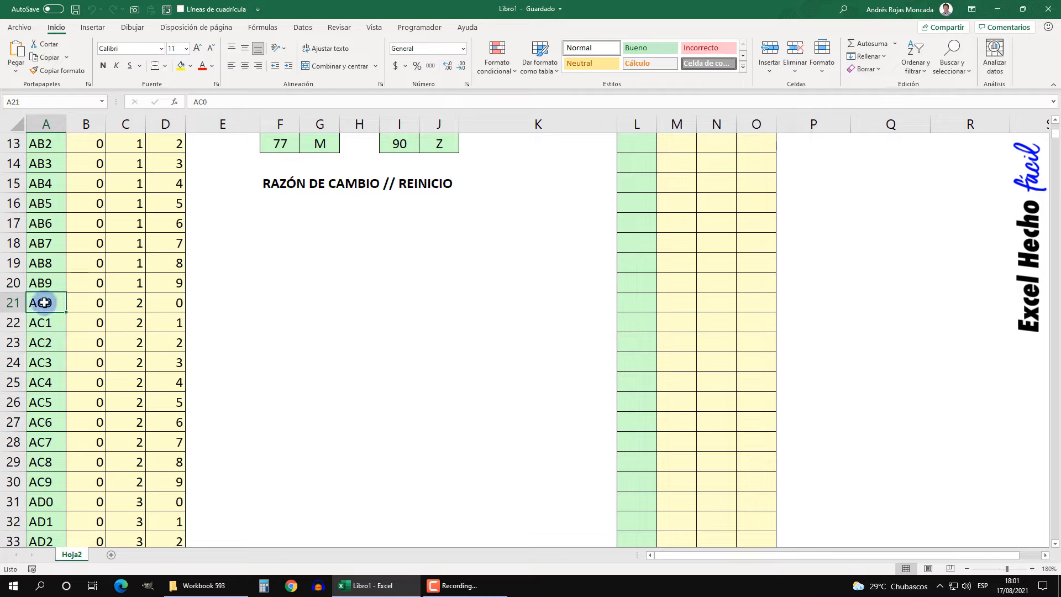
{"action": "left_click_drag", "start_coordinate": [44, 302], "coordinate": [45, 479]}
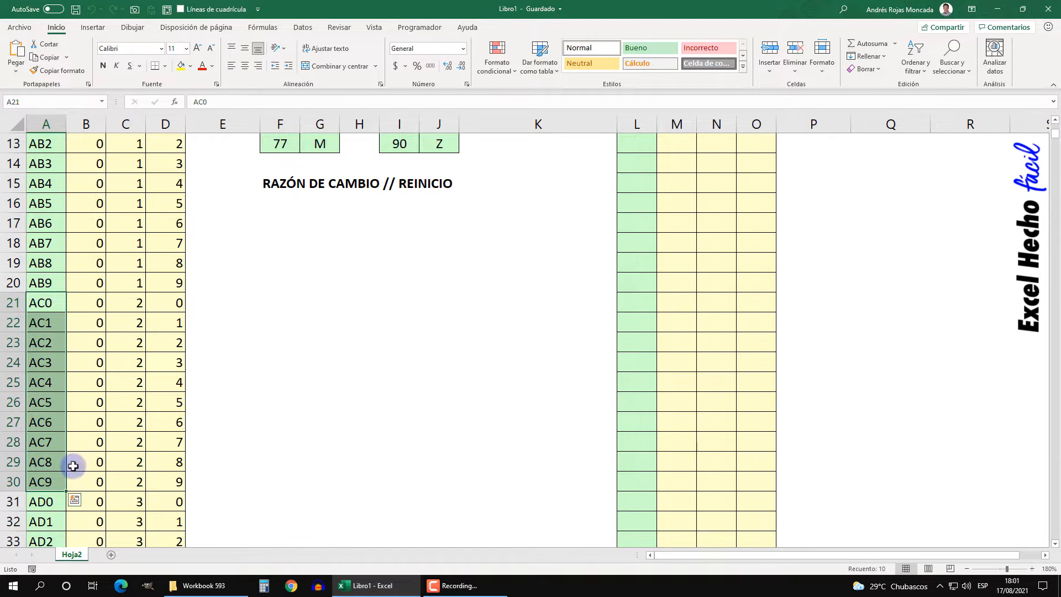
{"action": "scroll", "coordinate": [63, 503], "scroll_direction": "down", "scroll_amount": 1}
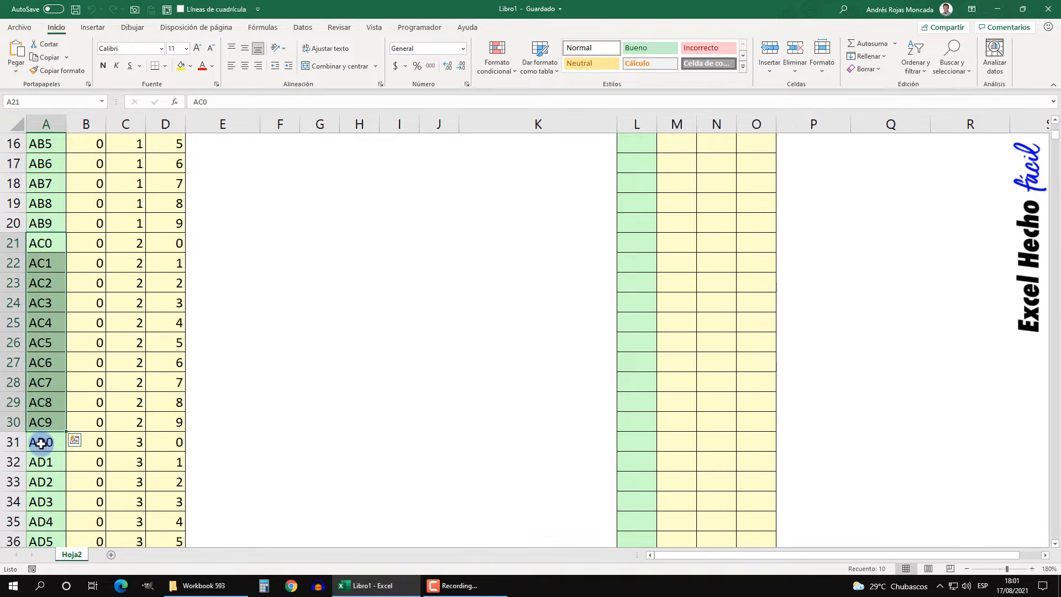
{"action": "left_click", "coordinate": [41, 443]}
{"action": "scroll", "coordinate": [41, 442], "scroll_direction": "down", "scroll_amount": 4}
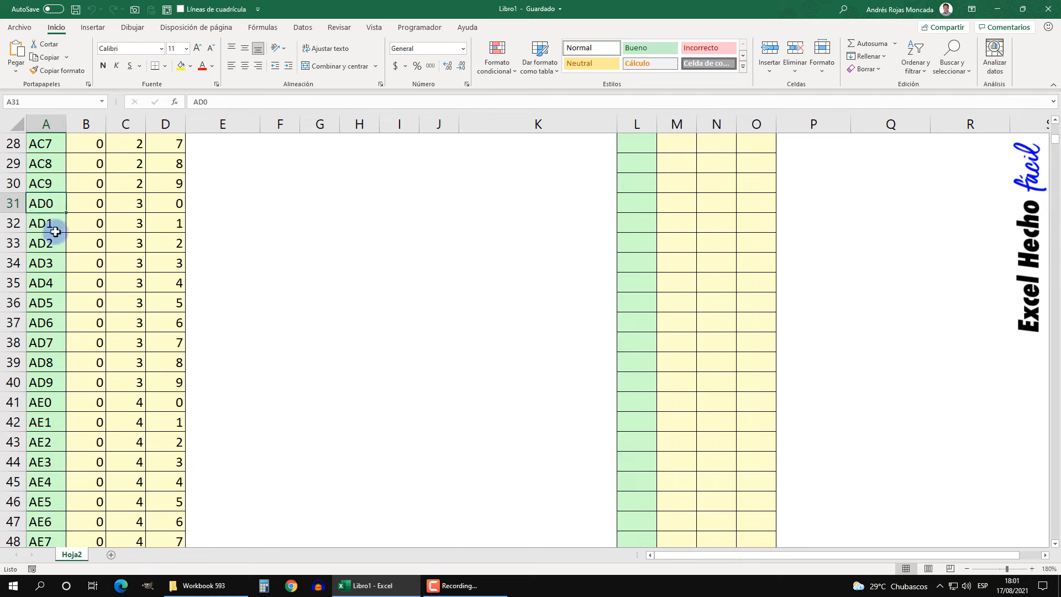
{"action": "left_click_drag", "start_coordinate": [52, 204], "coordinate": [55, 371]}
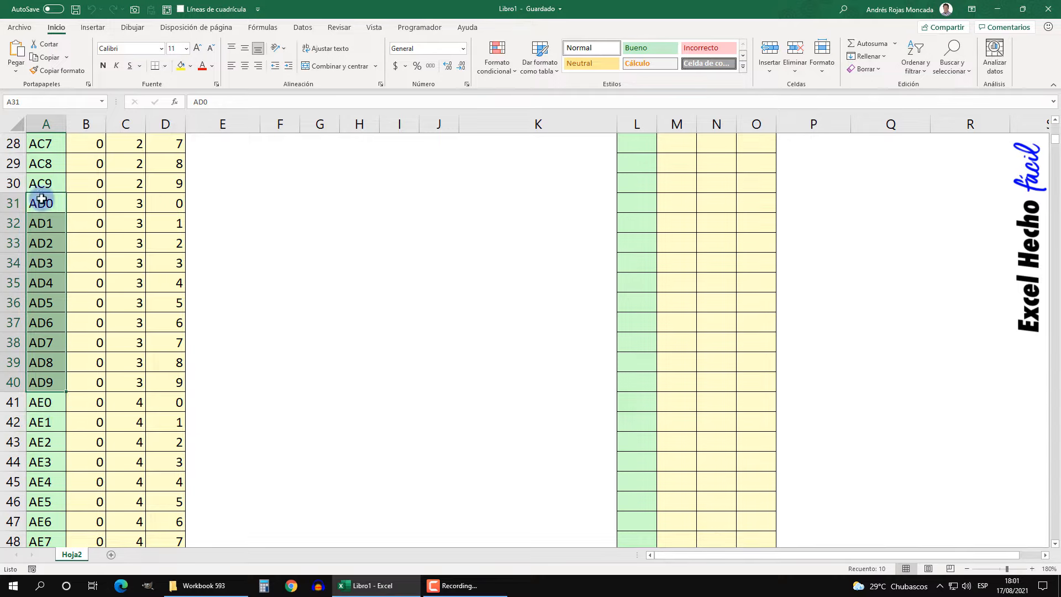
{"action": "left_click_drag", "start_coordinate": [41, 199], "coordinate": [51, 405]}
- Review the rest of the column A sequence down to the change from AZ9 to BA0 and return to row 1
{"action": "scroll", "coordinate": [51, 406], "scroll_direction": "down", "scroll_amount": 5}
{"action": "scroll", "coordinate": [51, 409], "scroll_direction": "down", "scroll_amount": 20}
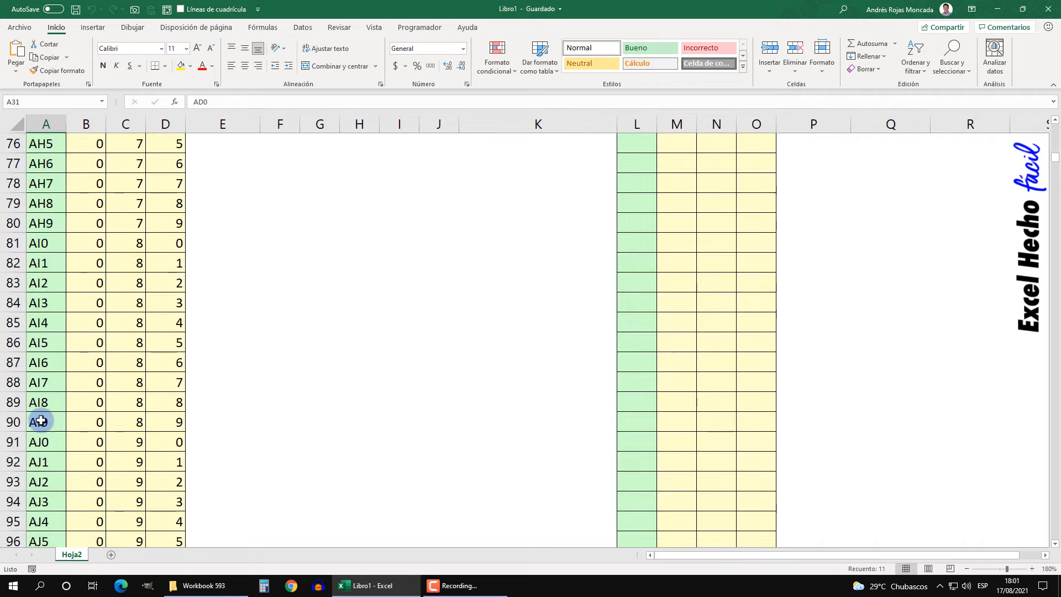
{"action": "scroll", "coordinate": [40, 421], "scroll_direction": "down", "scroll_amount": 20}
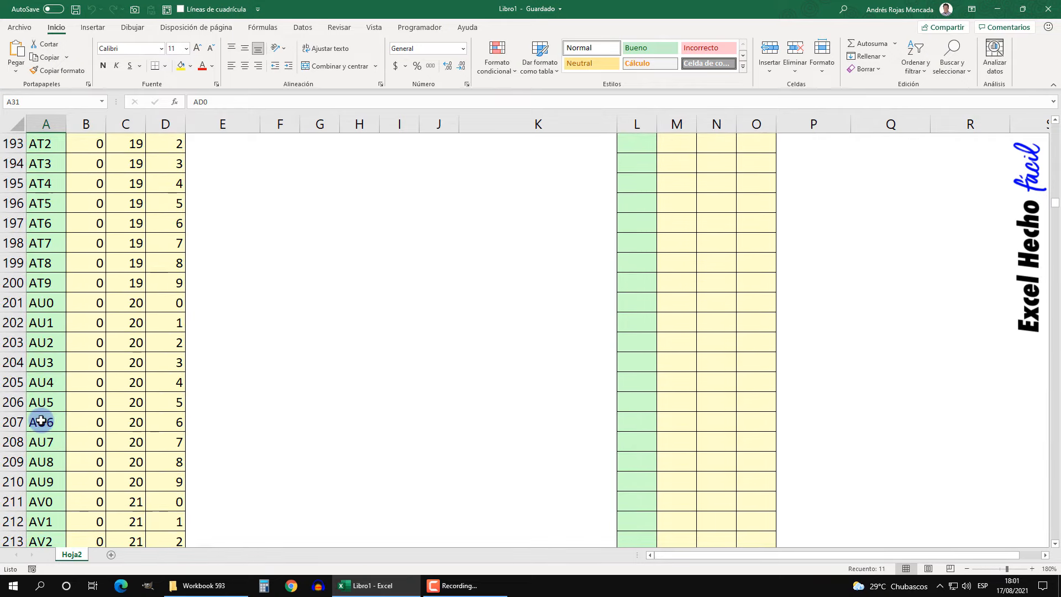
{"action": "scroll", "coordinate": [40, 421], "scroll_direction": "down", "scroll_amount": 7}
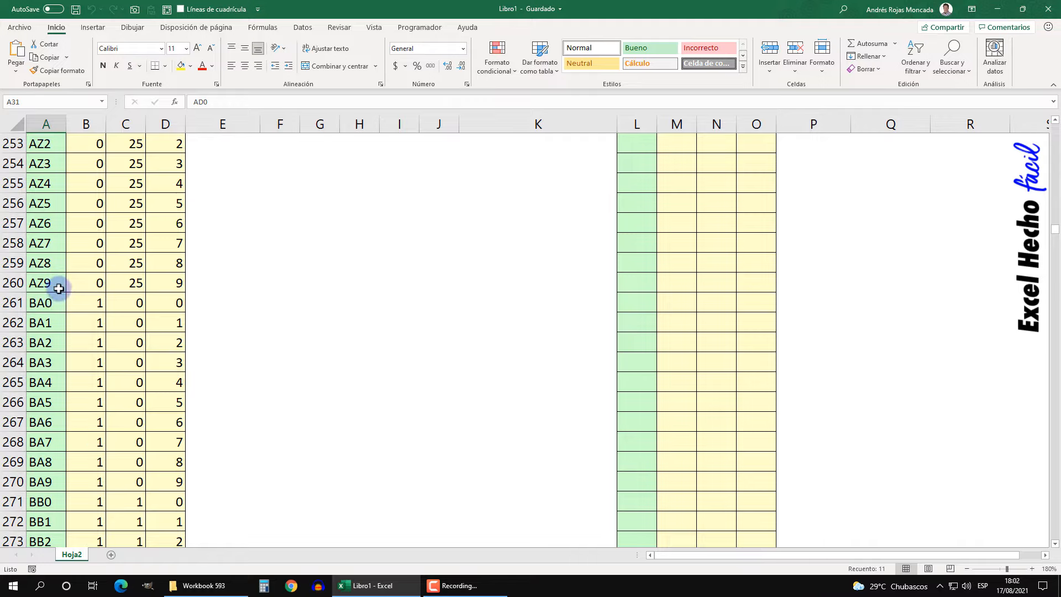
{"action": "scroll", "coordinate": [58, 286], "scroll_direction": "up", "scroll_amount": 10}
{"action": "scroll", "coordinate": [59, 288], "scroll_direction": "up", "scroll_amount": 20}
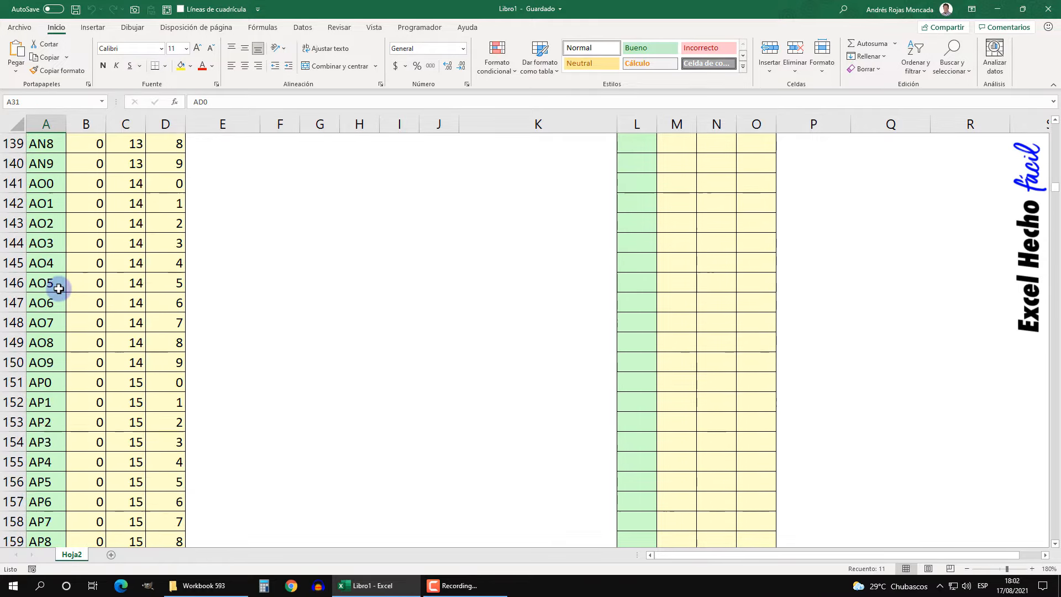
{"action": "scroll", "coordinate": [58, 288], "scroll_direction": "up", "scroll_amount": 18}
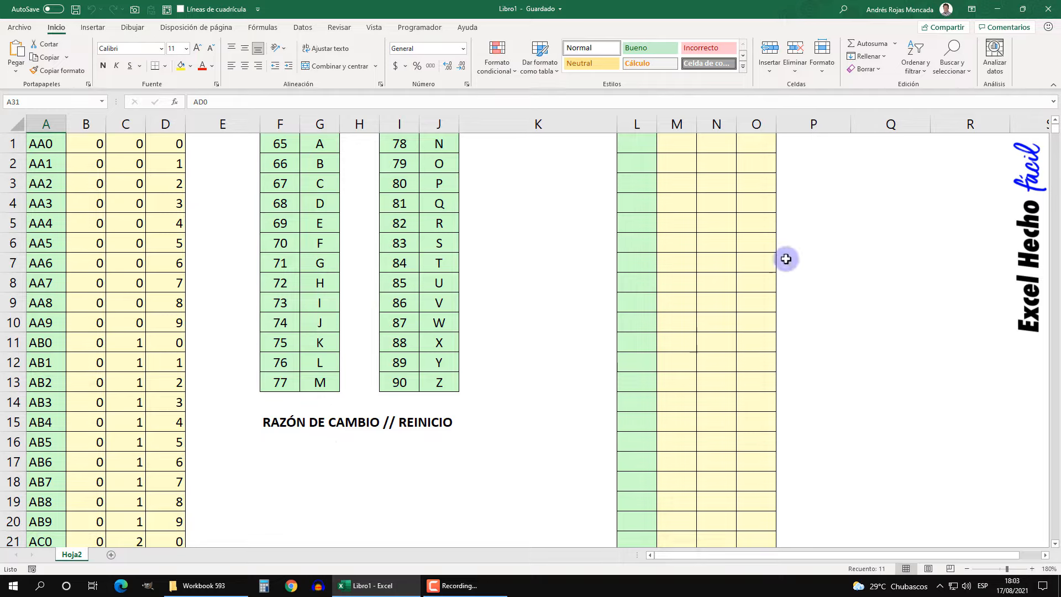
- Enter the formula =FILAS($L$1:L1) in cell O1, with an absolute start and a relative end of the range
{"action": "left_click", "coordinate": [757, 148]}
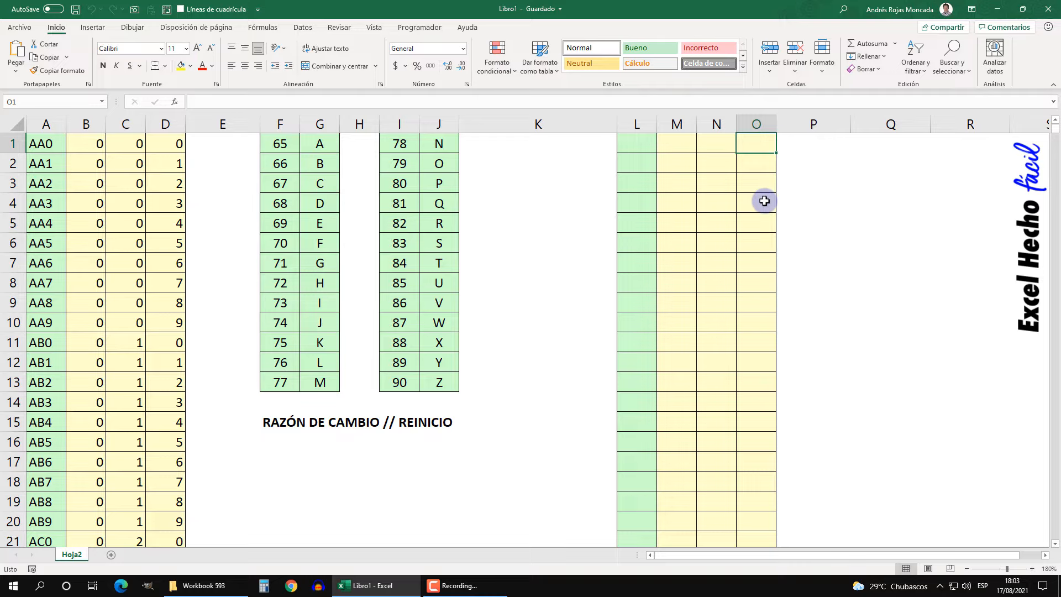
{"action": "type", "text": "="}
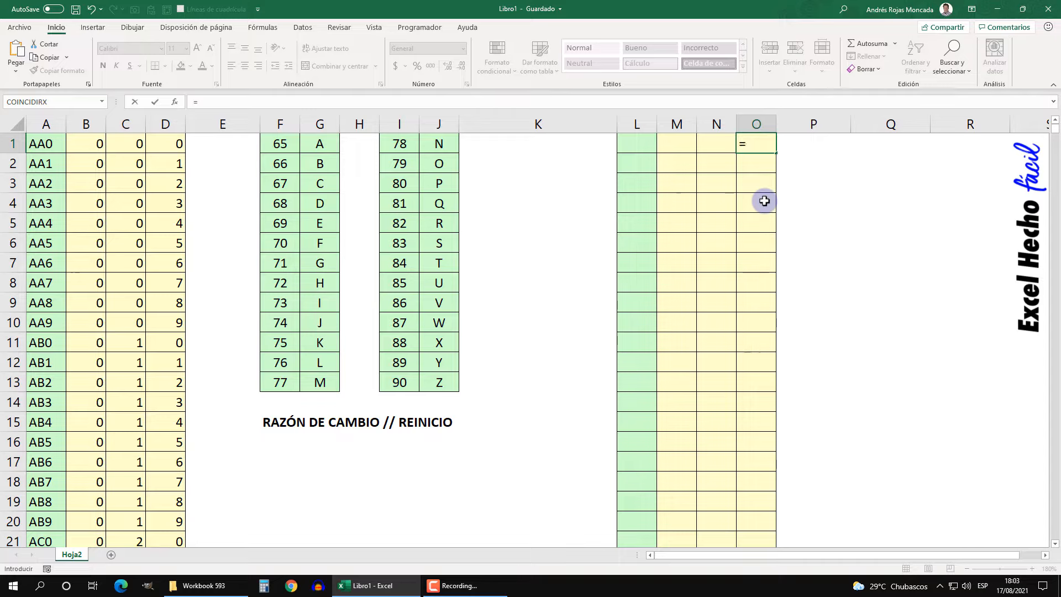
{"action": "type", "text": "FILAS("}
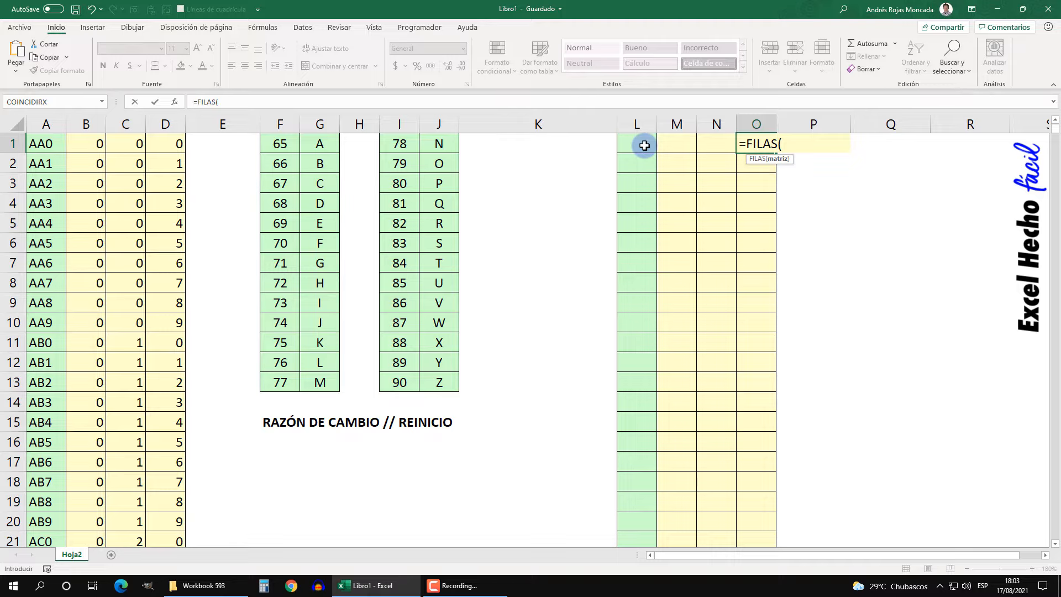
{"action": "type", "text": "L1"}
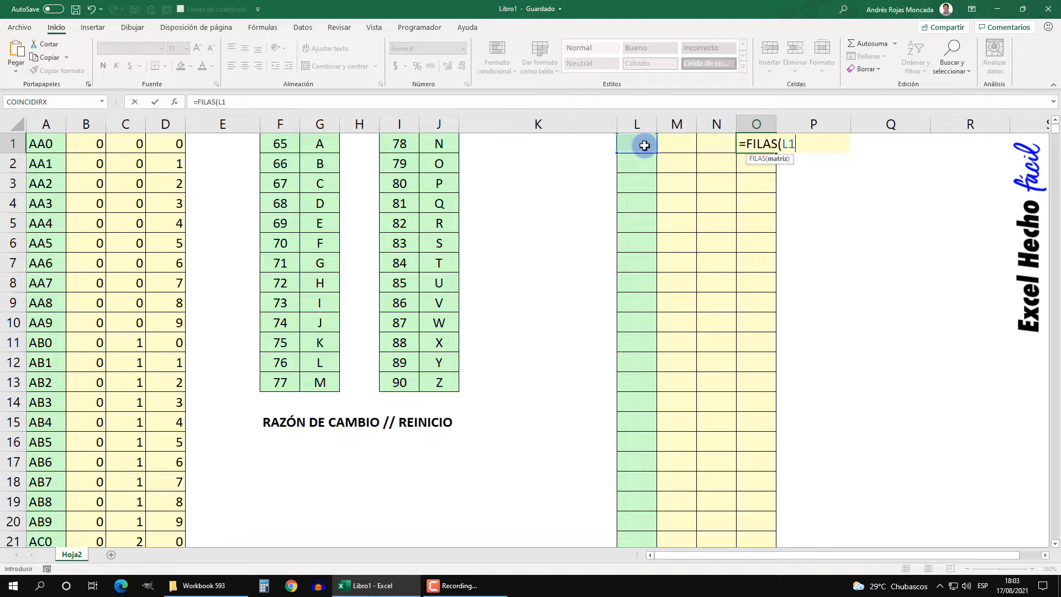
{"action": "key", "text": "F4"}
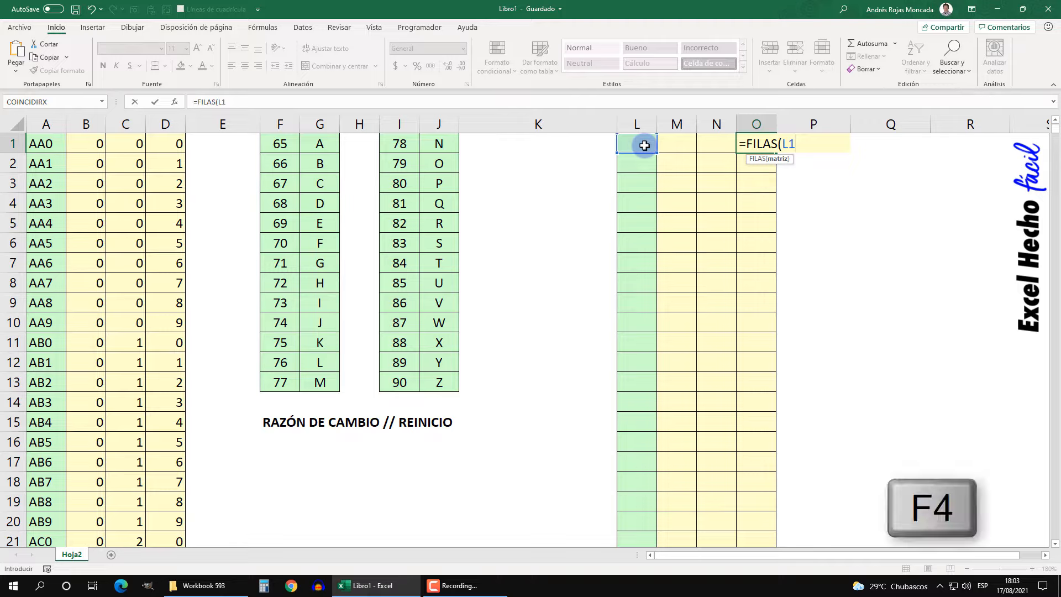
{"action": "left_click_drag", "start_coordinate": [781, 142], "coordinate": [805, 147]}
{"action": "left_click", "coordinate": [807, 145]}
{"action": "type", "text": ":"}
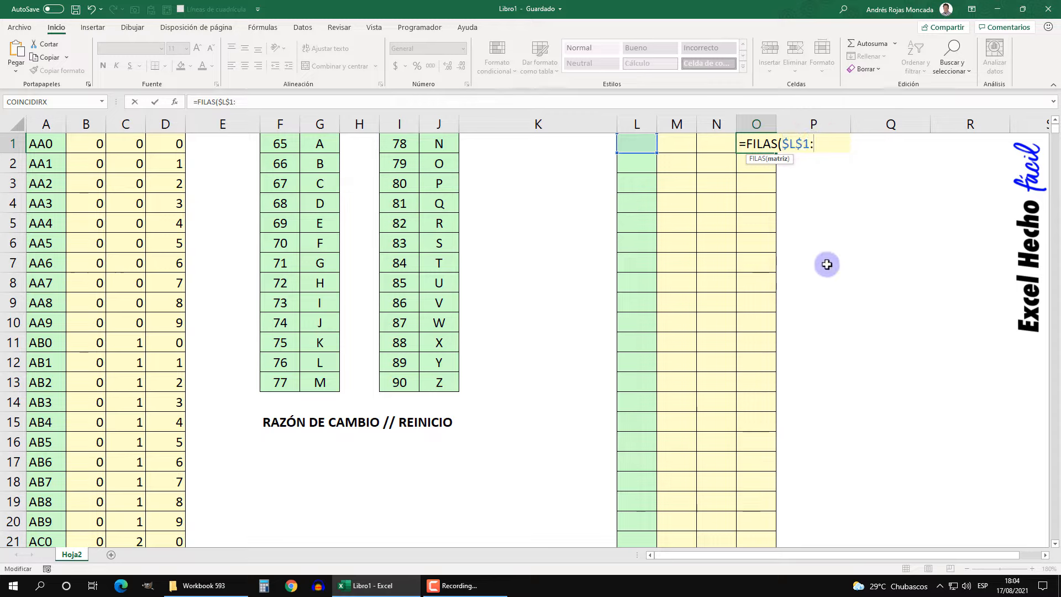
{"action": "type", "text": "L1"}
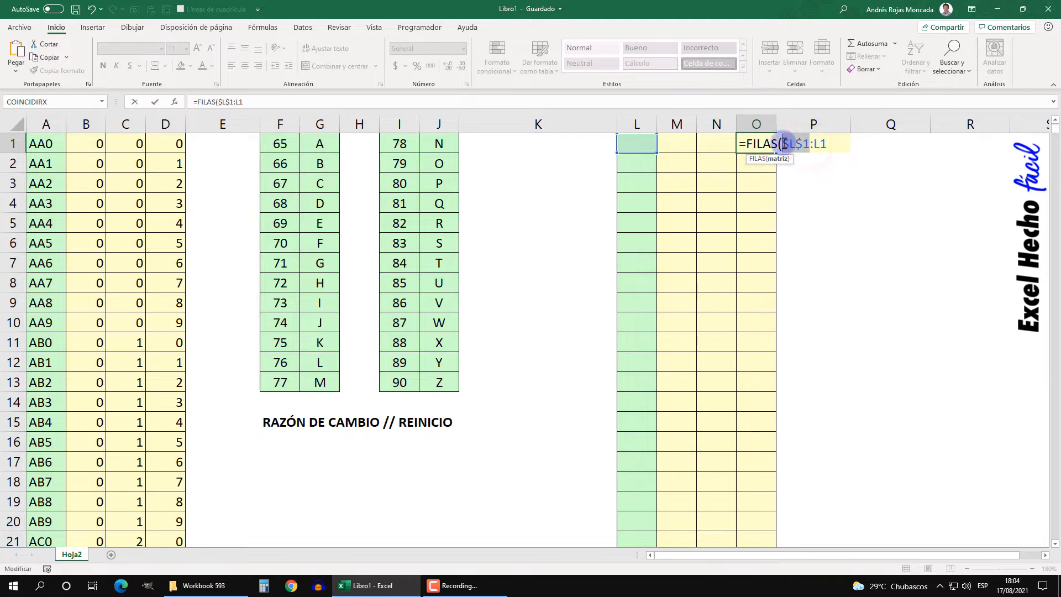
{"action": "left_click_drag", "start_coordinate": [782, 145], "coordinate": [810, 142]}
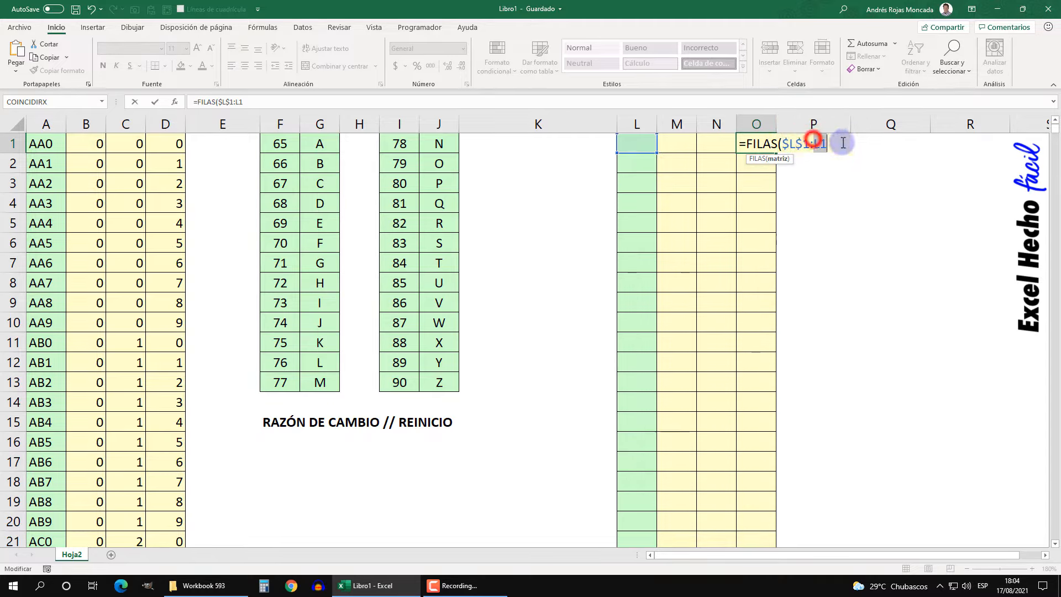
{"action": "left_click", "coordinate": [829, 144]}
{"action": "type", "text": ")"}
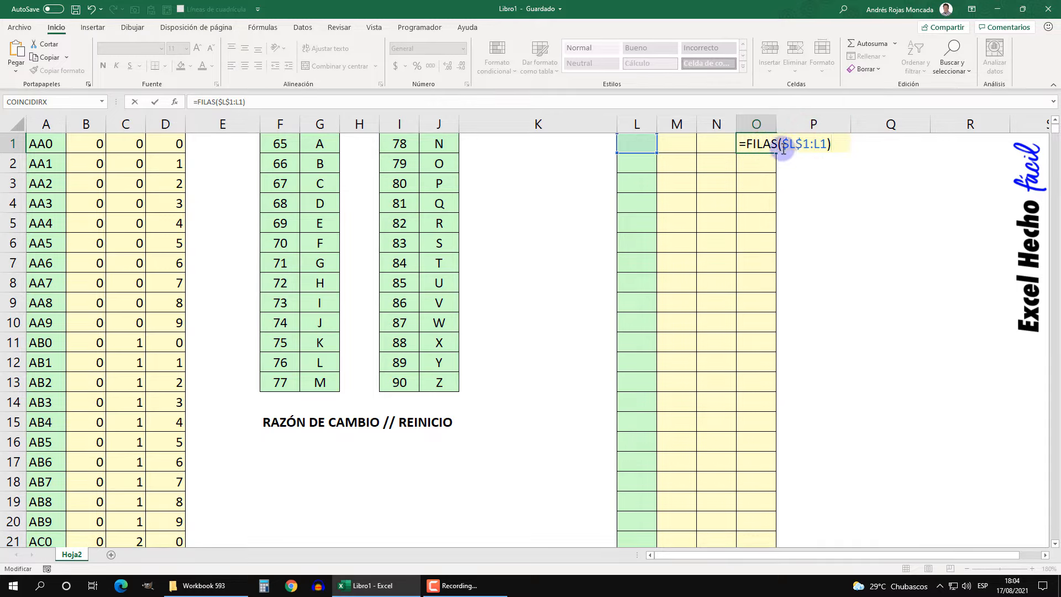
{"action": "left_click", "coordinate": [821, 143]}
{"action": "double_click", "coordinate": [823, 143]}
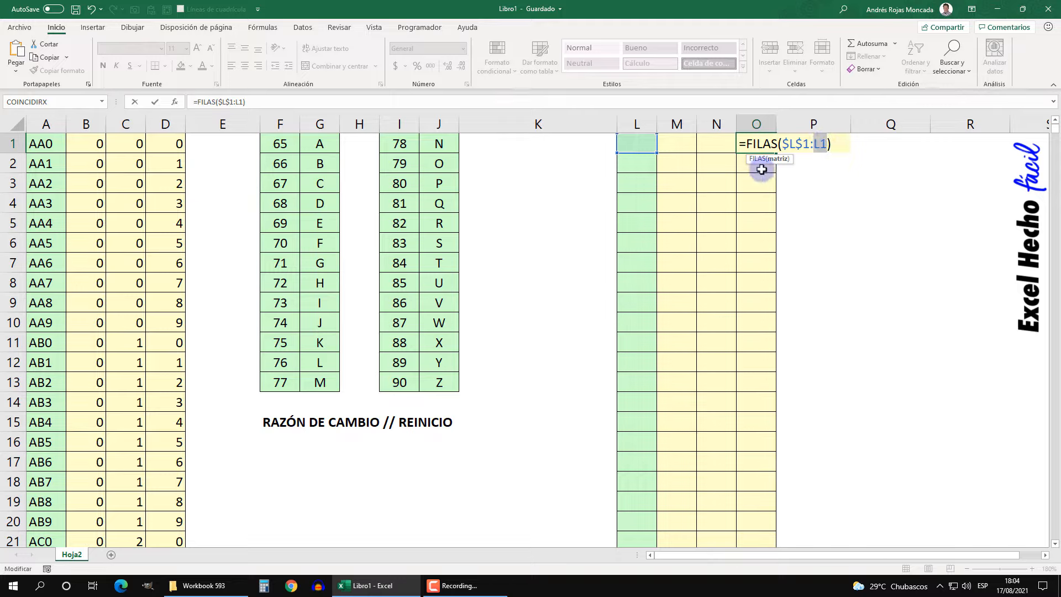
{"action": "left_click", "coordinate": [839, 144]}
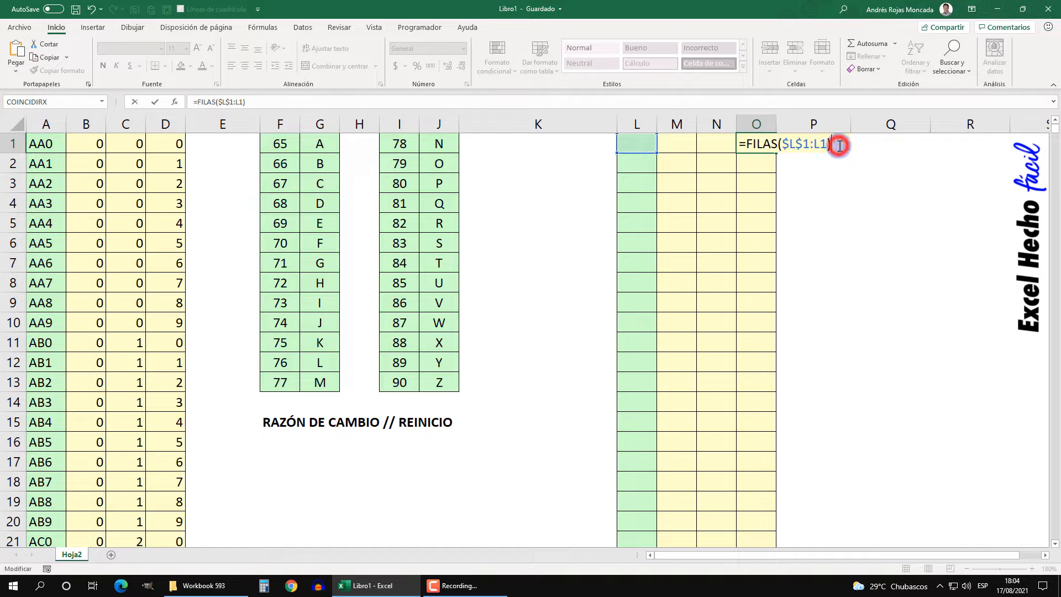
{"action": "key", "text": "Return"}
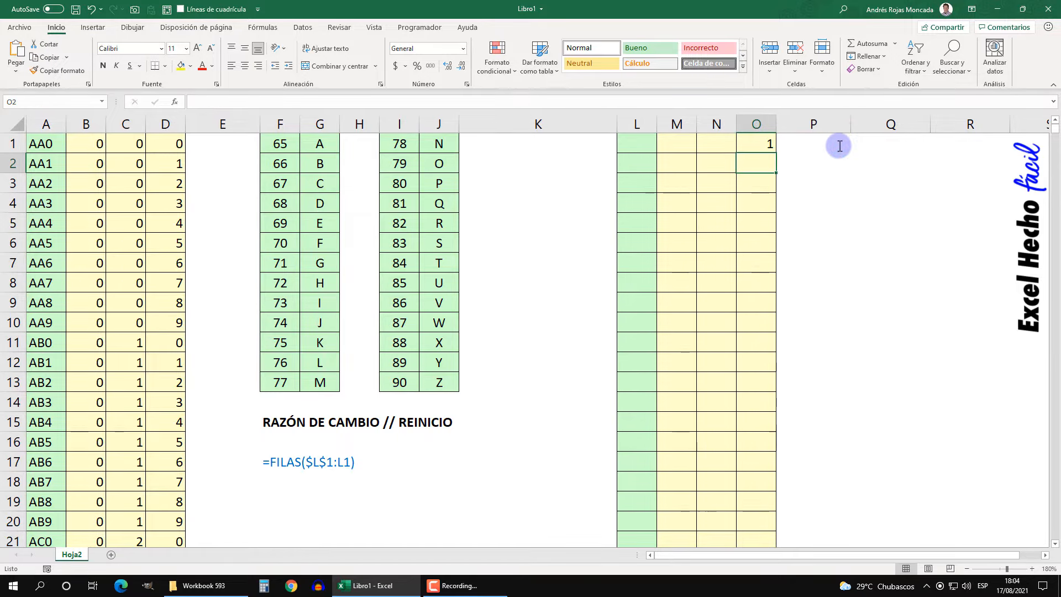
- Fill the FILAS formula from O1 down to O2 and check the copied formula
{"action": "left_click", "coordinate": [763, 146]}
{"action": "left_click_drag", "start_coordinate": [775, 155], "coordinate": [774, 168]}
{"action": "left_click", "coordinate": [763, 171]}
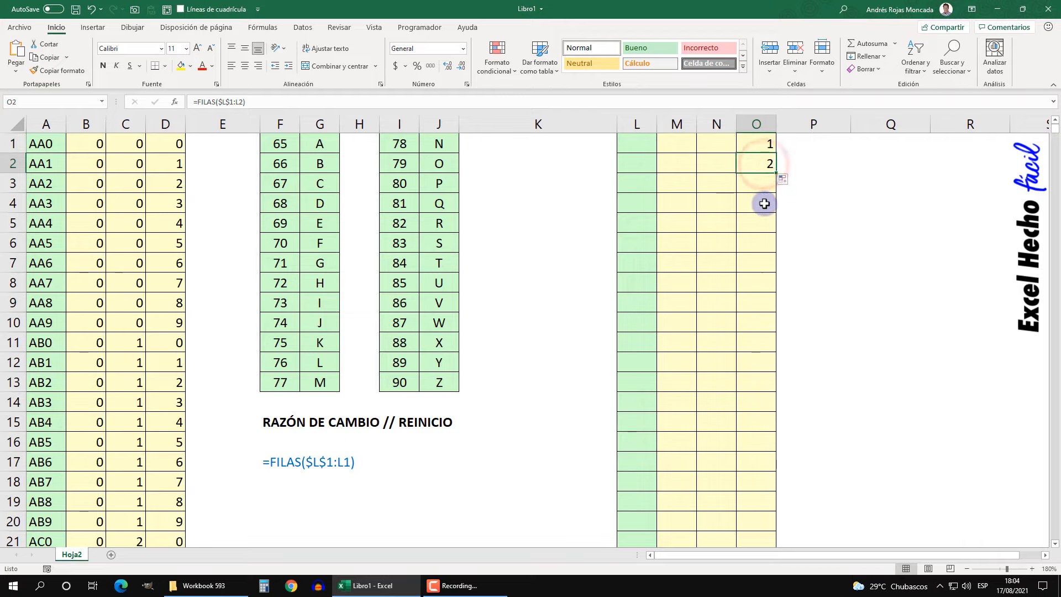
- Examine the relative end reference L2 in the FILAS formula of cell O2 and leave the formula as it is
{"action": "key", "text": "F2"}
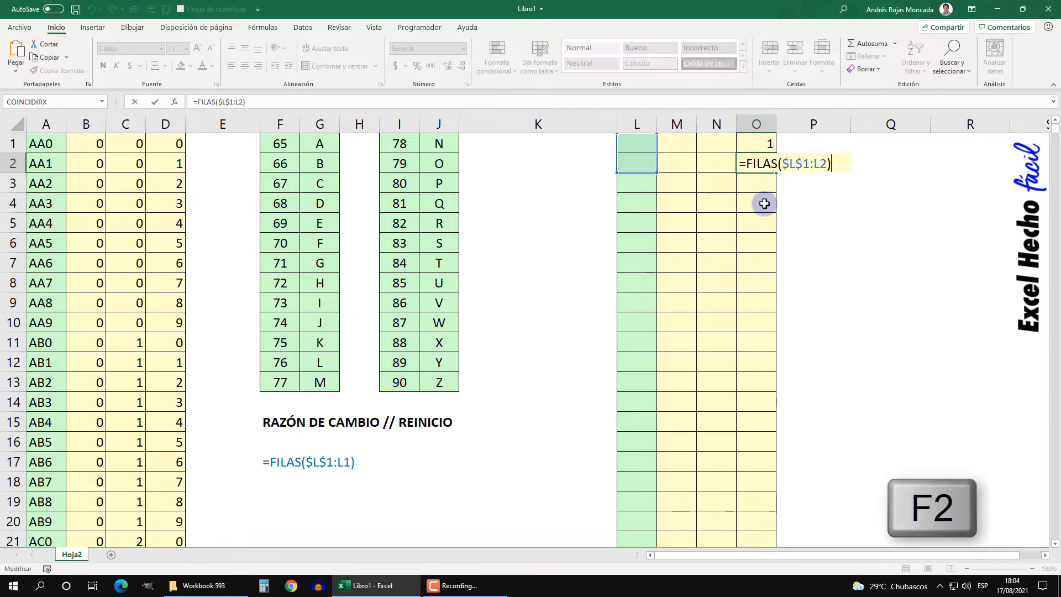
{"action": "double_click", "coordinate": [816, 163]}
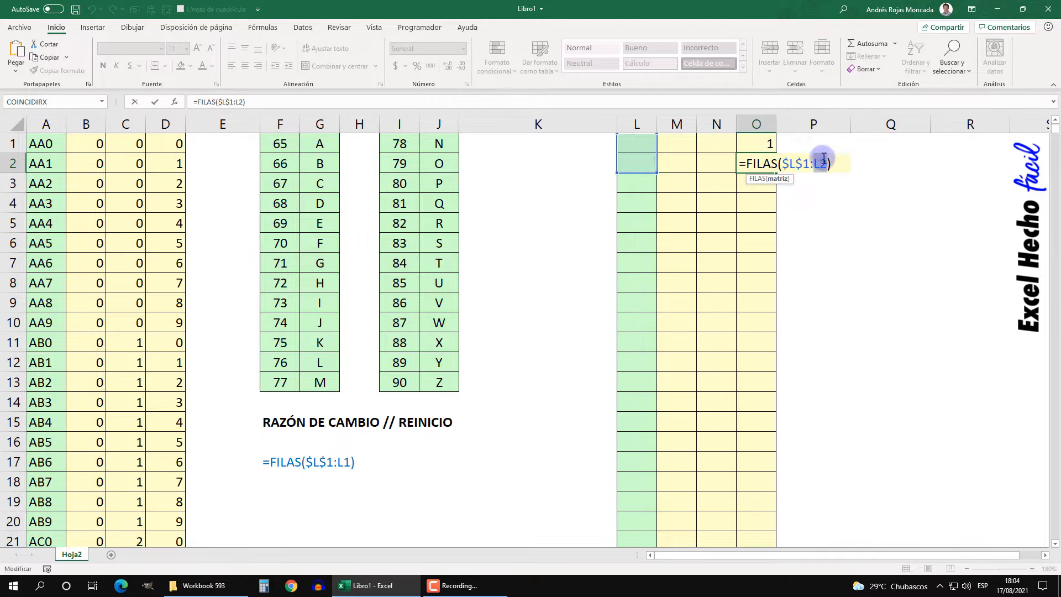
{"action": "key", "text": "Return"}
{"action": "left_click", "coordinate": [768, 169]}
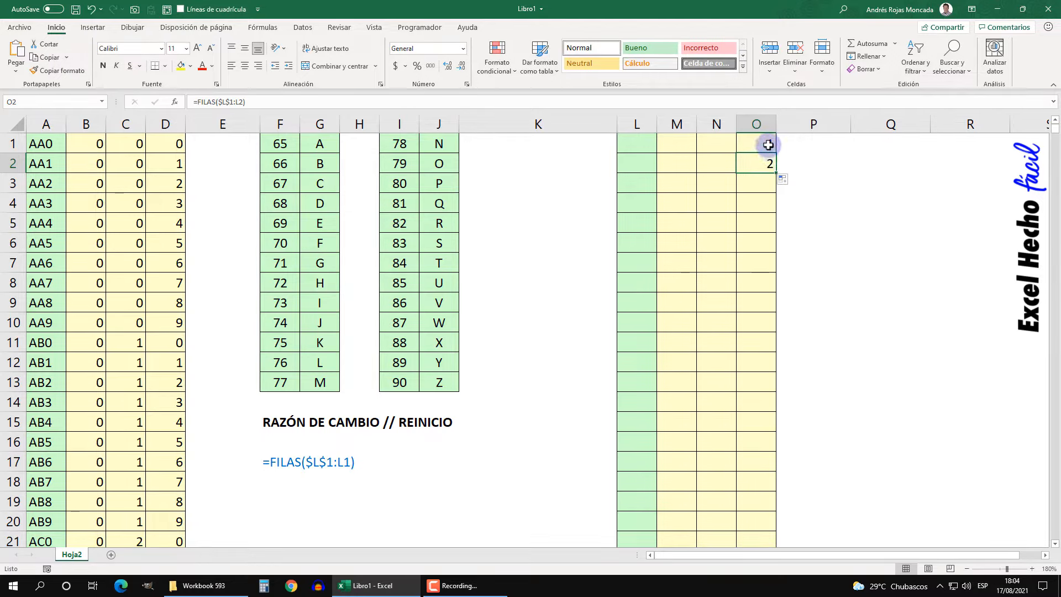
- Extend the FILAS formula down to O3 and check the range $L$1:L3 in the copied formula
{"action": "left_click_drag", "start_coordinate": [767, 145], "coordinate": [786, 184]}
{"action": "left_click", "coordinate": [753, 185]}
{"action": "key", "text": "F2"}
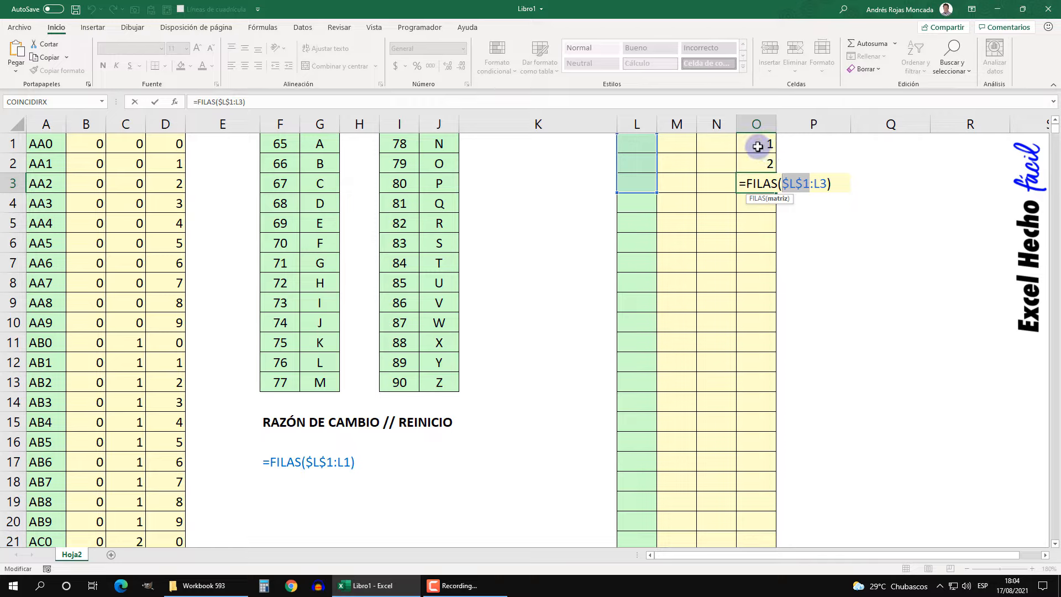
{"action": "left_click_drag", "start_coordinate": [815, 184], "coordinate": [827, 185]}
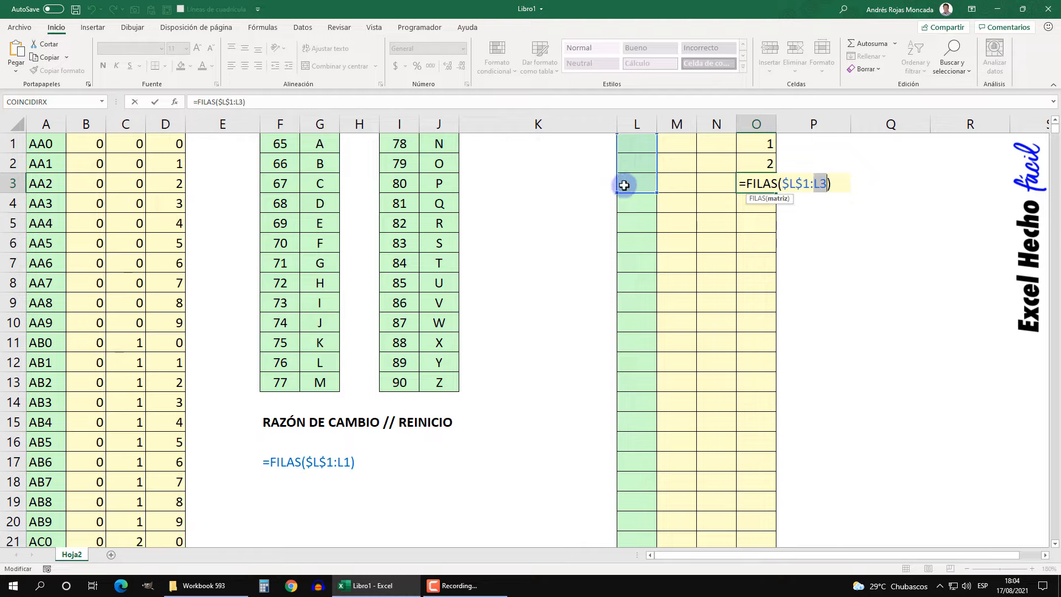
{"action": "key", "text": "Return"}
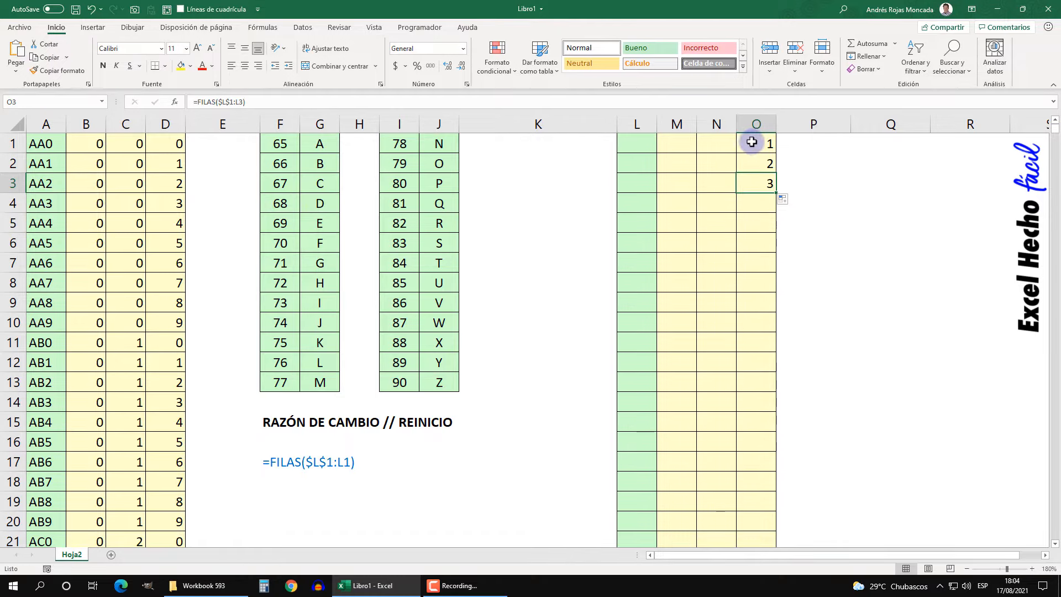
- Fill the FILAS formula down column O to row 1040 and review the numbering between the first and last rows
{"action": "left_click_drag", "start_coordinate": [755, 142], "coordinate": [782, 502]}
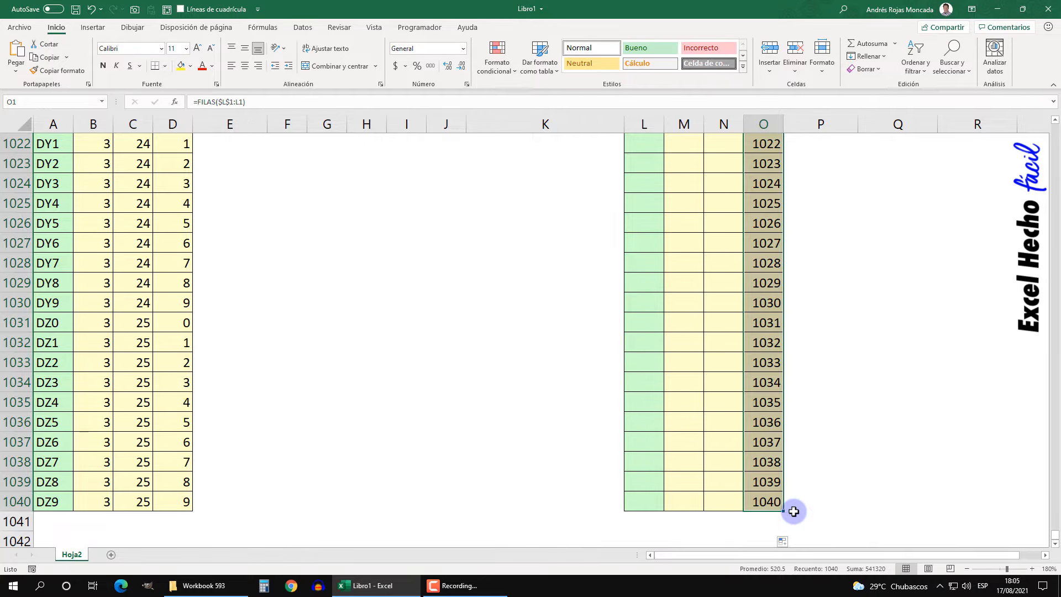
{"action": "key", "text": "ctrl+Up"}
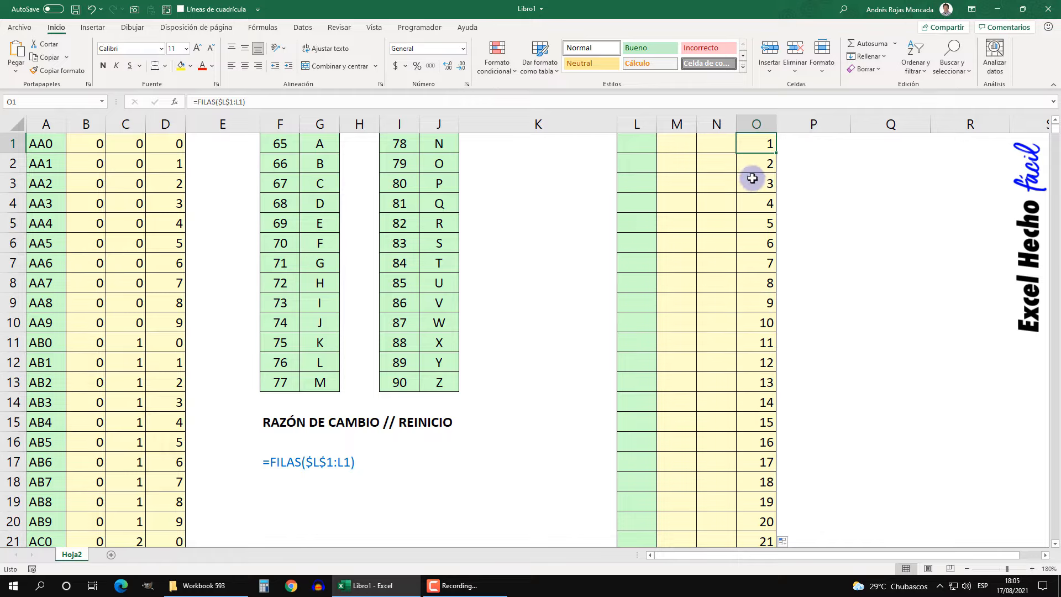
{"action": "key", "text": "Down"}
{"action": "key", "text": "Down"}
{"action": "key", "text": "Down"}
{"action": "key", "text": "Down"}
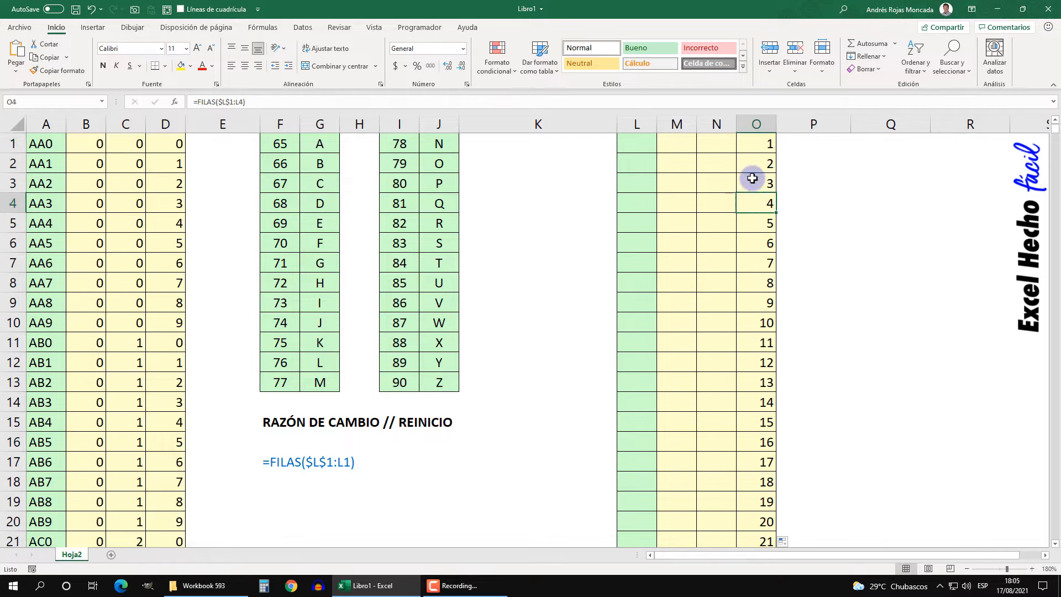
{"action": "key", "text": "Down"}
{"action": "key", "text": "Down"}
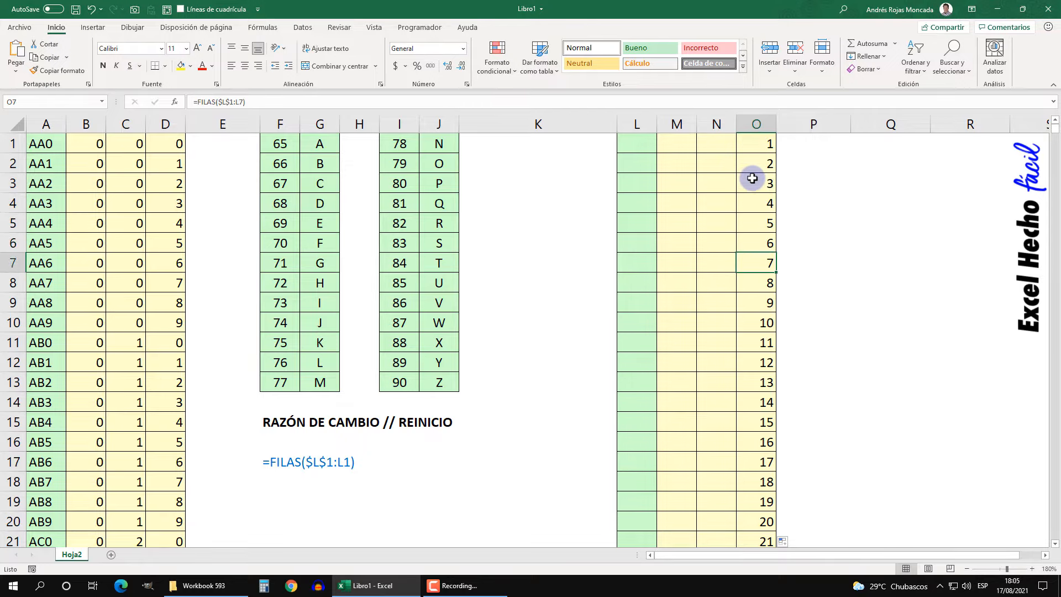
{"action": "key", "text": "ctrl+Up"}
{"action": "key", "text": "ctrl+Down"}
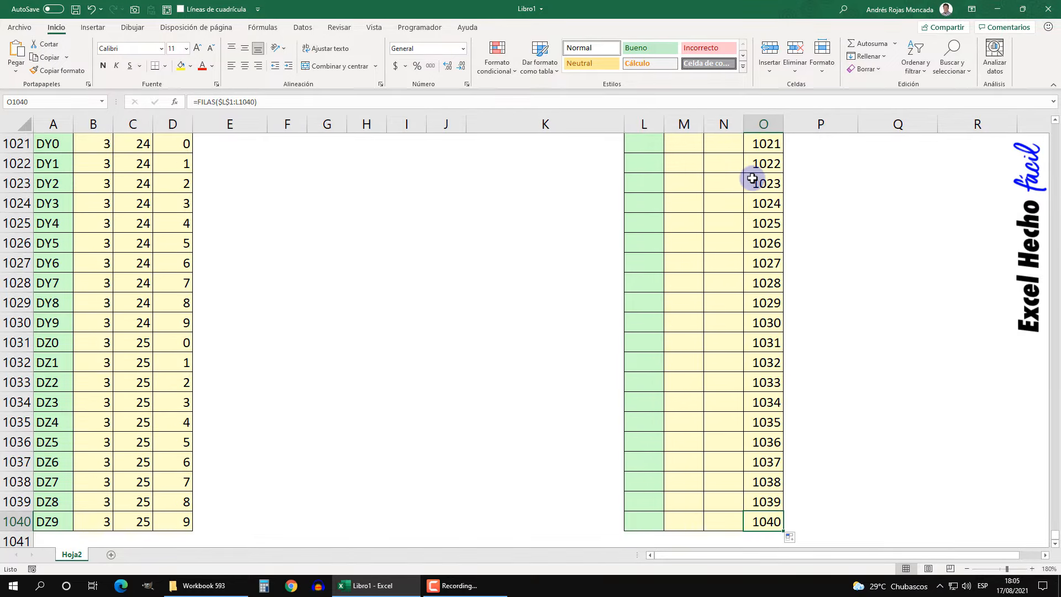
{"action": "key", "text": "ctrl+Up"}
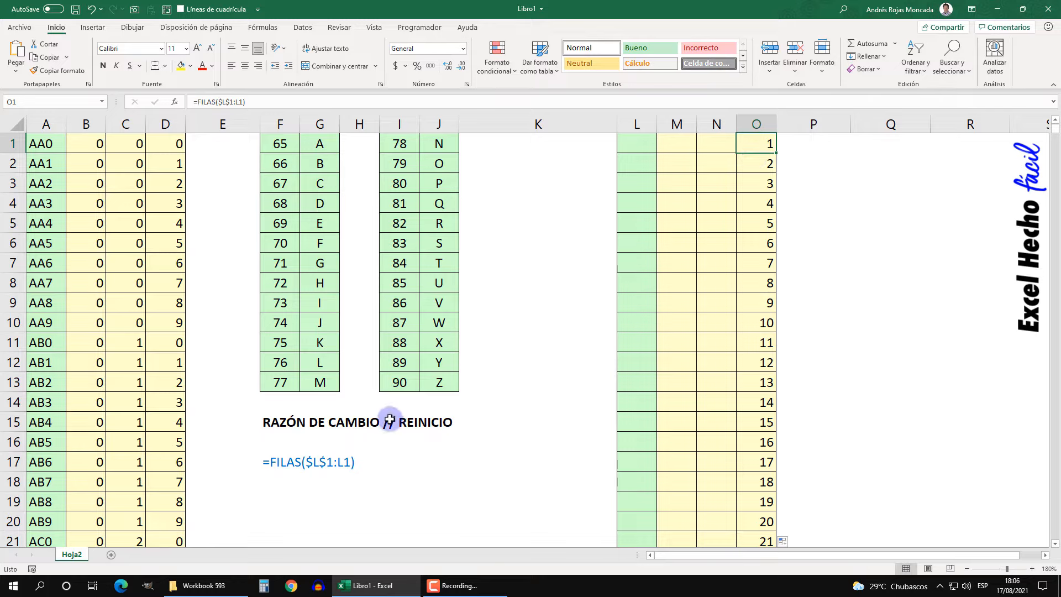
- Examine the first ten counter values in O1:O10 and the cell after them, O11
{"action": "left_click_drag", "start_coordinate": [766, 144], "coordinate": [764, 295]}
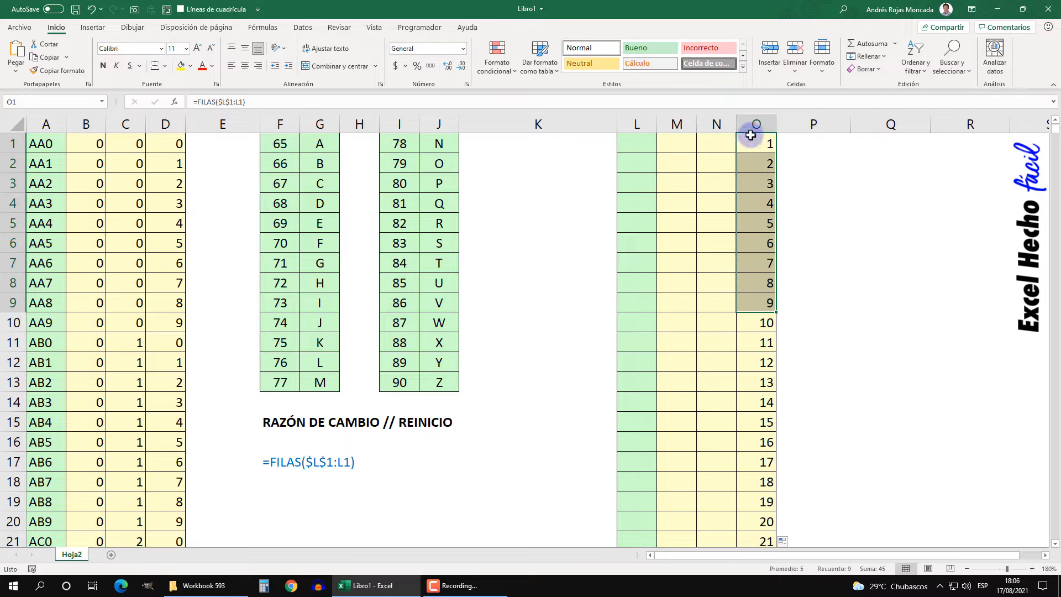
{"action": "left_click_drag", "start_coordinate": [750, 143], "coordinate": [748, 321]}
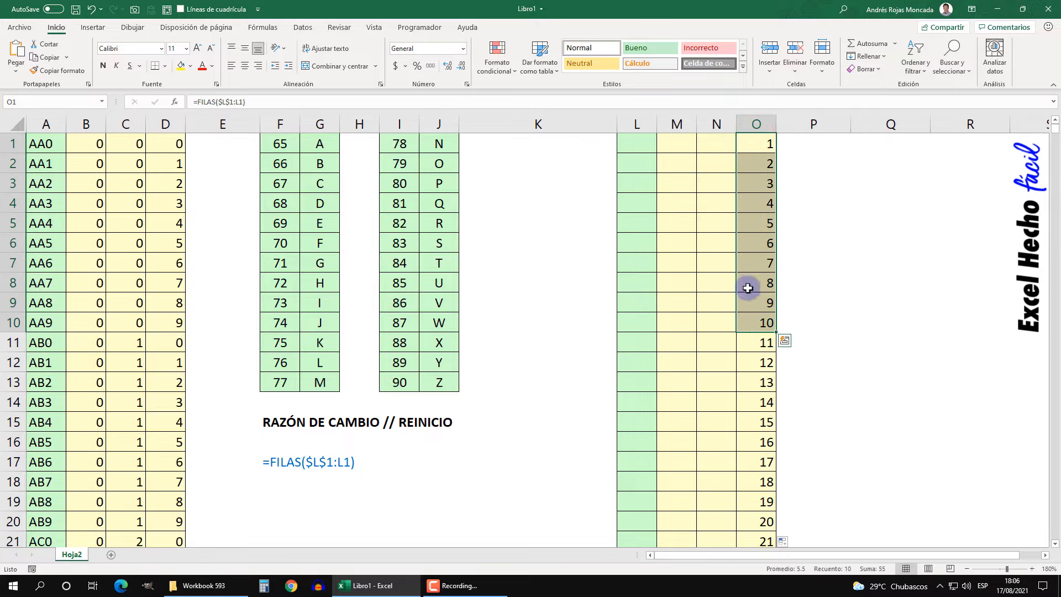
{"action": "left_click", "coordinate": [753, 341]}
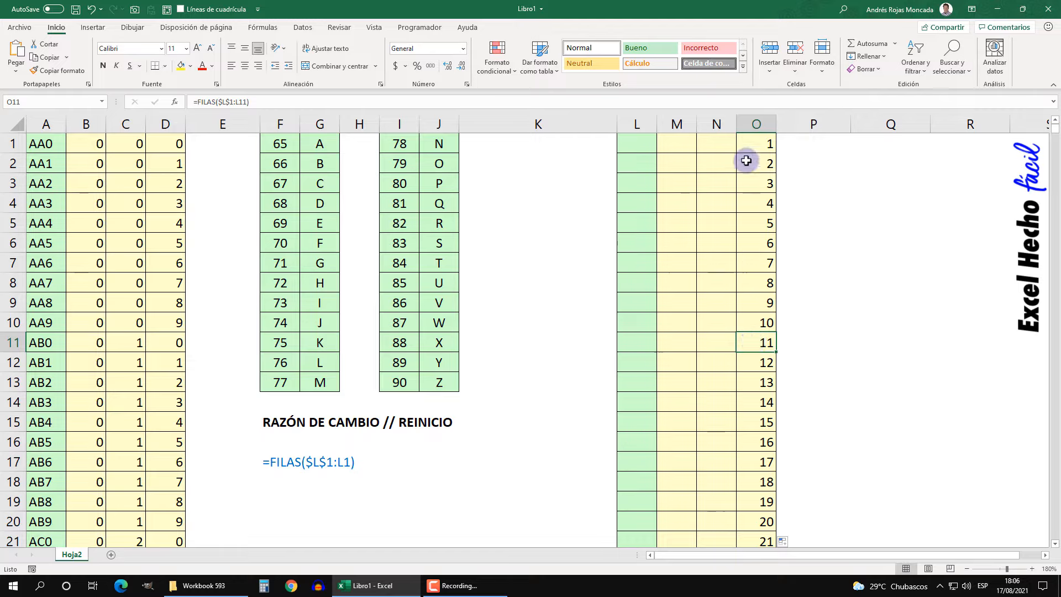
- Wrap the O1 formula in RESIDUO with divisor 10, giving =RESIDUO(FILAS($L$1:L1),10)
{"action": "left_click", "coordinate": [747, 144]}
{"action": "key", "text": "F2"}
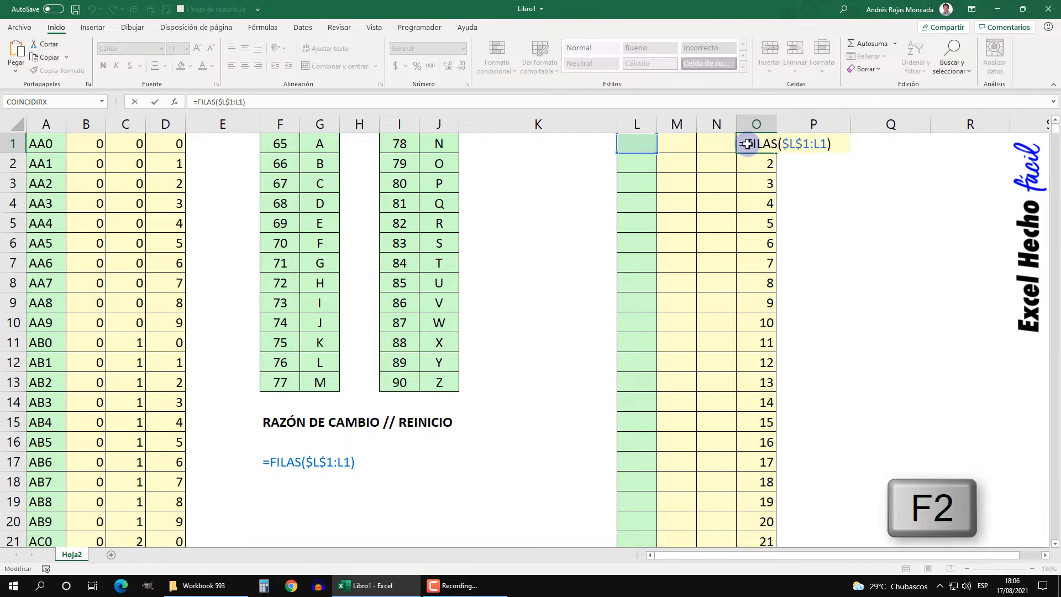
{"action": "left_click", "coordinate": [744, 145]}
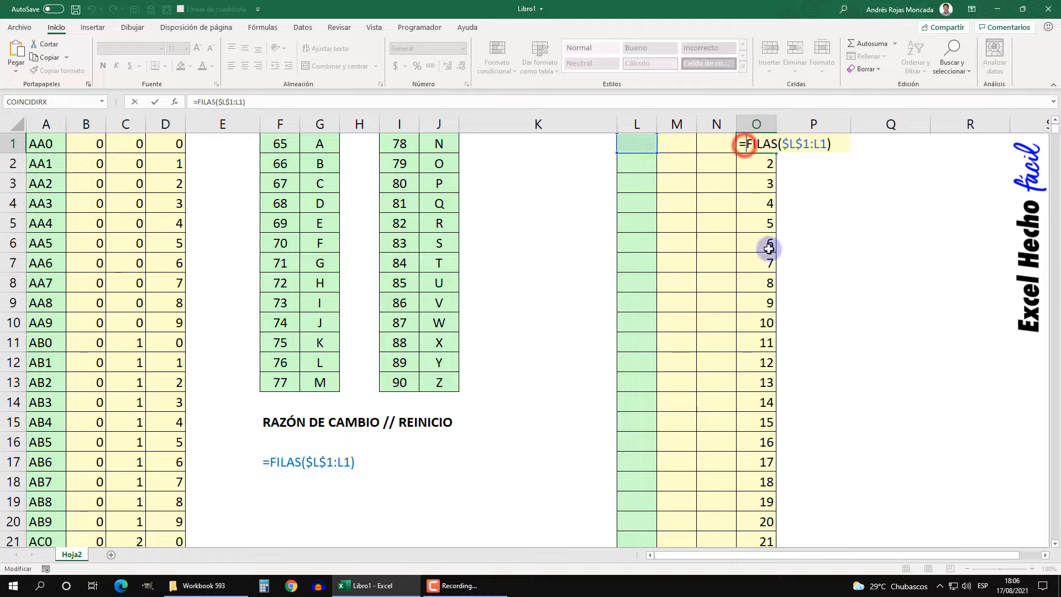
{"action": "type", "text": "resi"}
{"action": "key", "text": "Tab"}
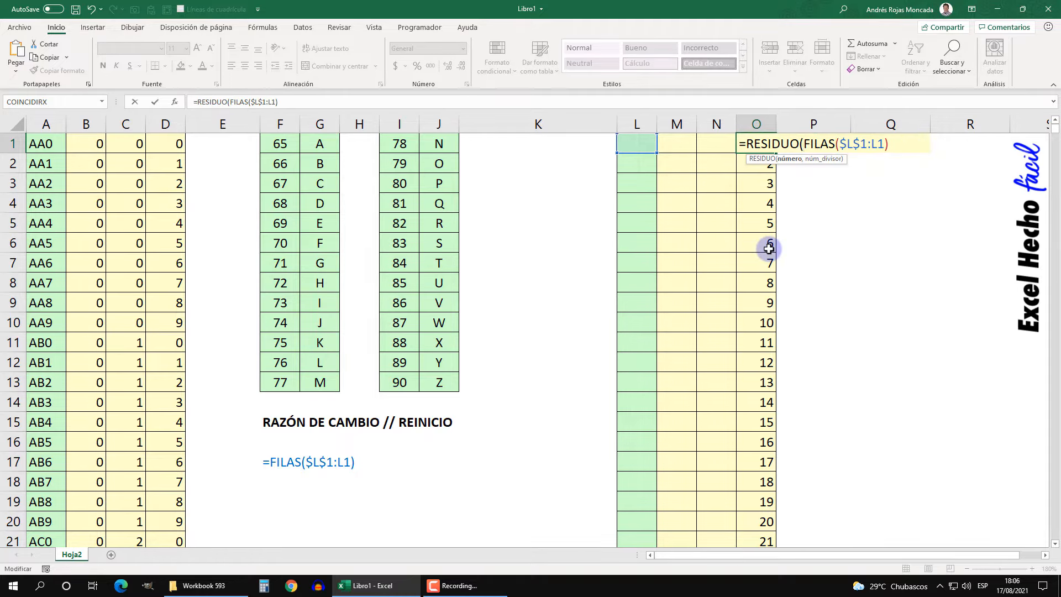
{"action": "left_click", "coordinate": [789, 160]}
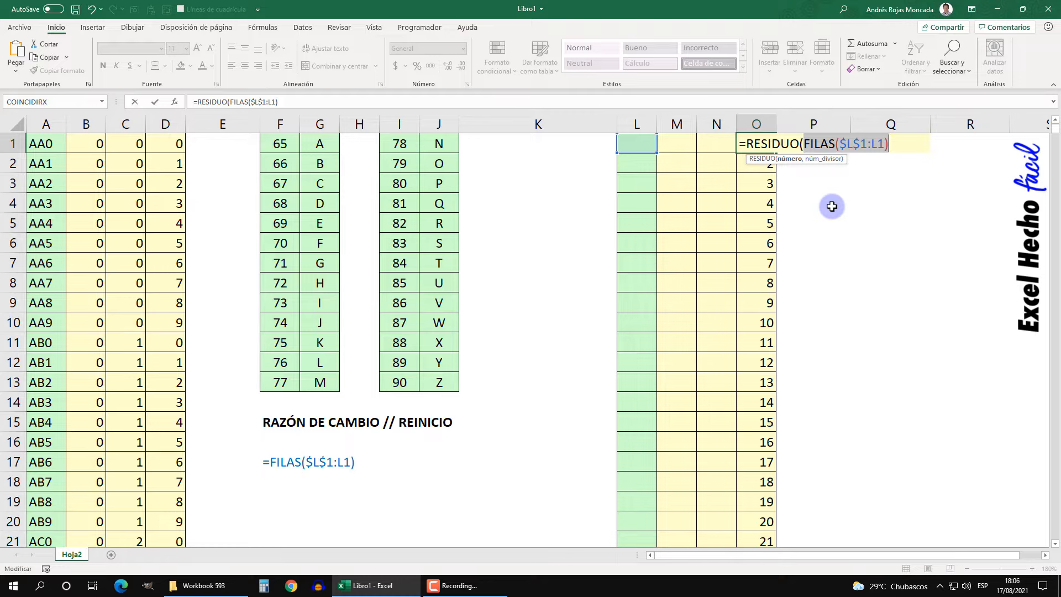
{"action": "left_click", "coordinate": [891, 143]}
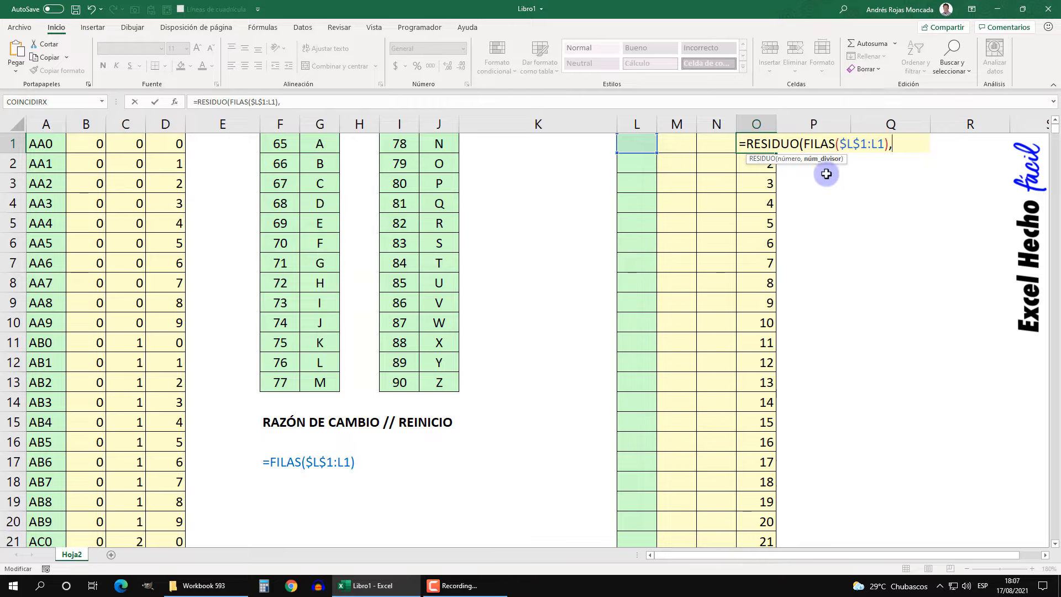
{"action": "left_click", "coordinate": [786, 158]}
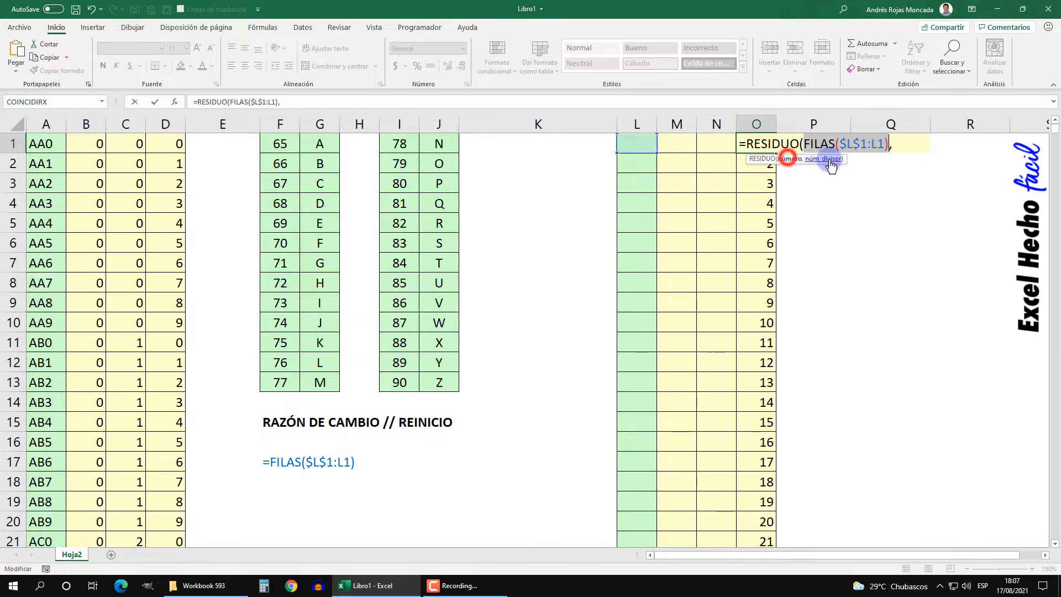
{"action": "left_click", "coordinate": [898, 142]}
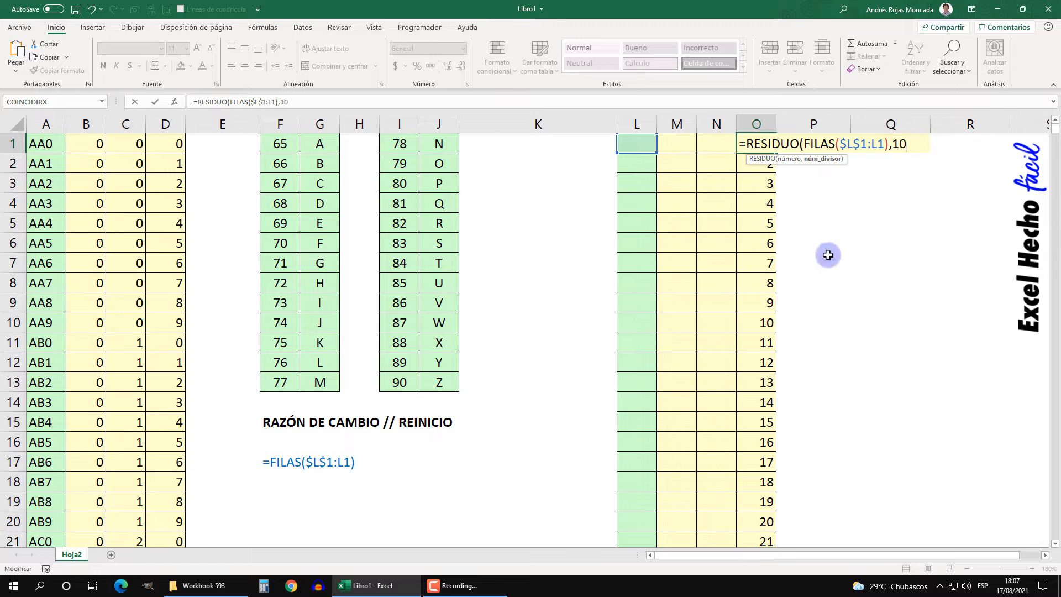
{"action": "key", "text": "ctrl+9"}
{"action": "type", "text": ")"}
{"action": "key", "text": "ctrl+Return"}
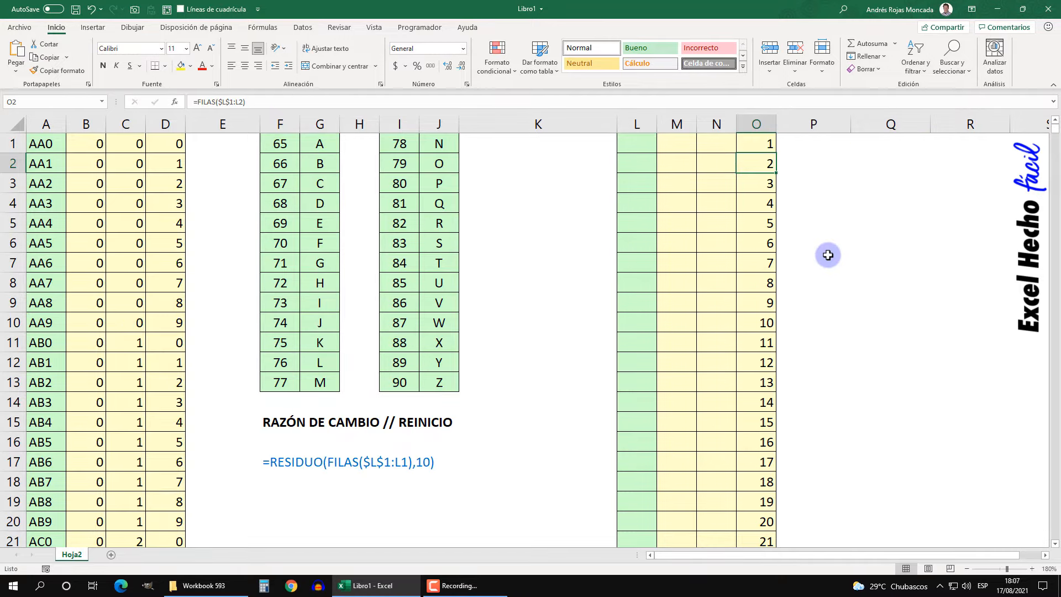
- Fill the RESIDUO formula from O1 down column O and check the values cell by cell through O10
{"action": "double_click", "coordinate": [777, 155]}
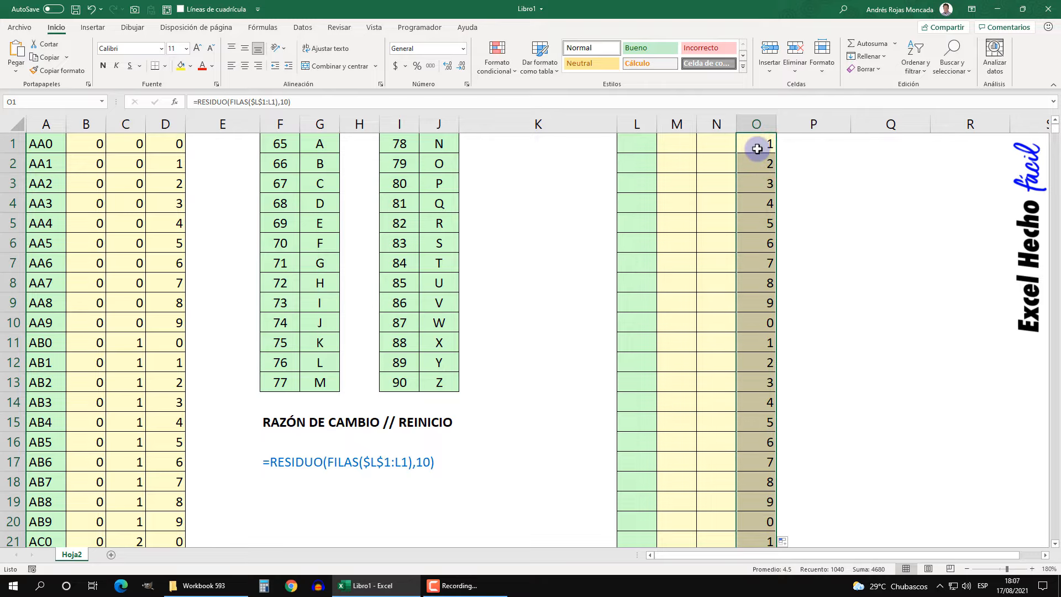
{"action": "left_click", "coordinate": [757, 148]}
{"action": "left_click", "coordinate": [760, 166]}
{"action": "left_click", "coordinate": [761, 183]}
{"action": "left_click", "coordinate": [763, 203]}
{"action": "left_click", "coordinate": [760, 223]}
{"action": "left_click", "coordinate": [758, 243]}
{"action": "left_click", "coordinate": [760, 261]}
{"action": "left_click", "coordinate": [757, 281]}
{"action": "left_click", "coordinate": [757, 302]}
{"action": "key", "text": "Return"}
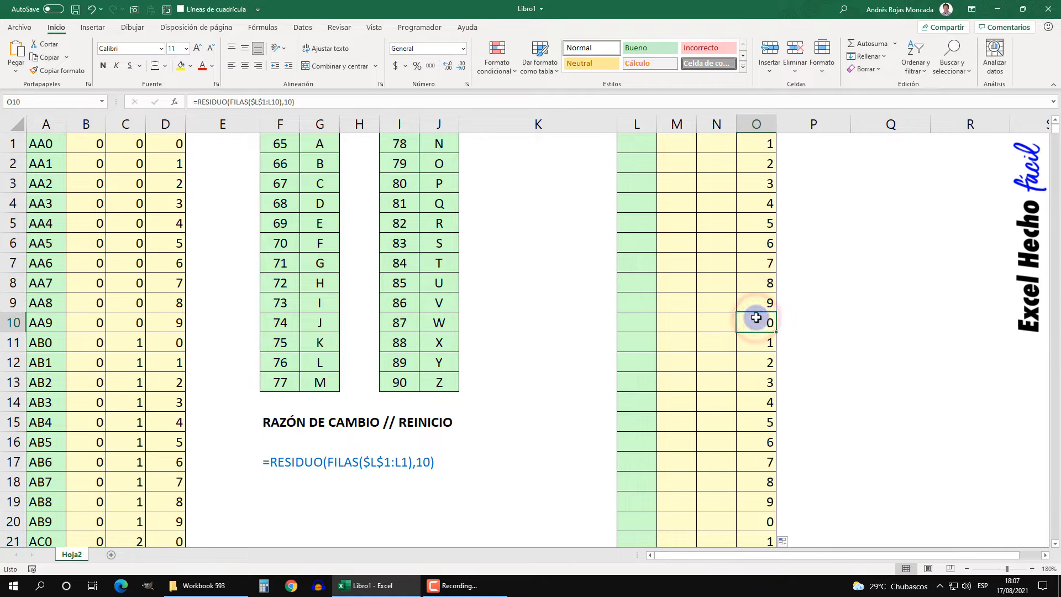
{"action": "mouse_move", "coordinate": [756, 305]}
{"action": "left_mouse_down"}
{"action": "mouse_move", "coordinate": [751, 142]}
{"action": "mouse_move", "coordinate": [757, 323]}
{"action": "left_mouse_up"}
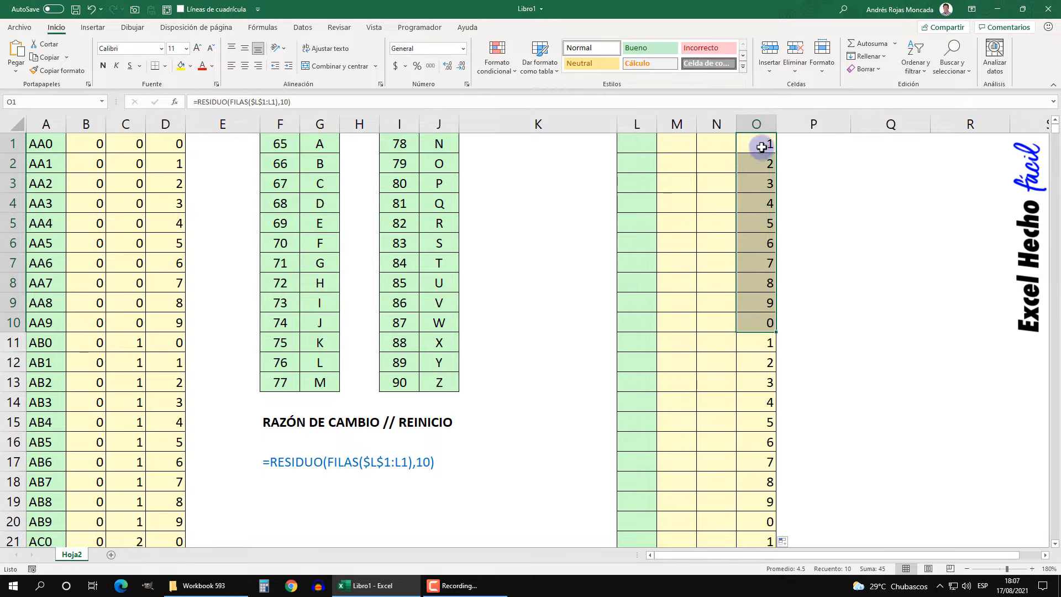
- Review the repeating ten-row blocks O1:O10, O11:O20 and O21:O30, and return to cell O10
{"action": "left_click_drag", "start_coordinate": [761, 144], "coordinate": [759, 322]}
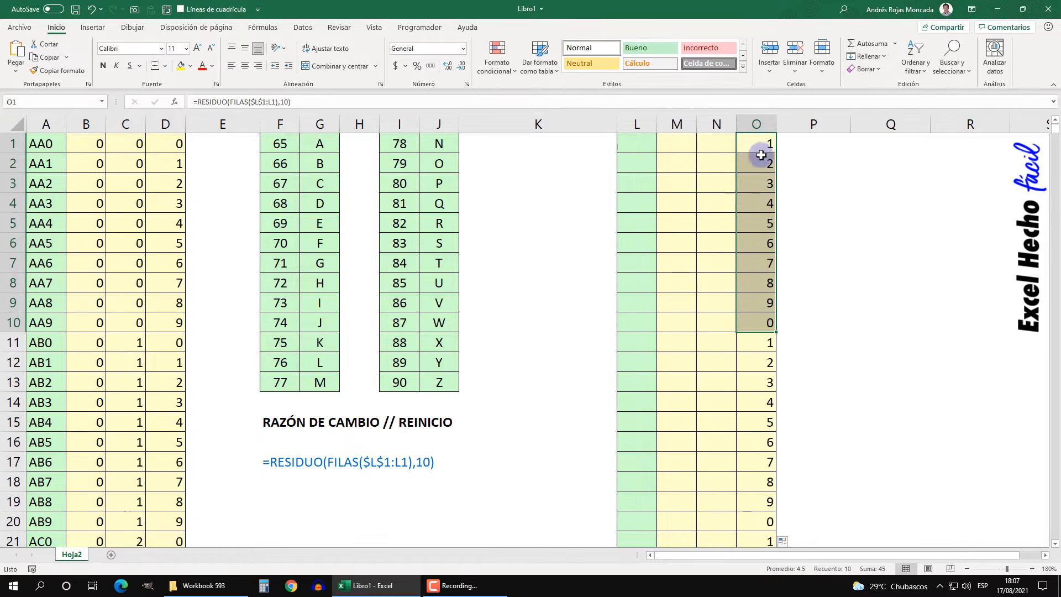
{"action": "scroll", "coordinate": [776, 308], "scroll_direction": "down", "scroll_amount": 2}
{"action": "left_click_drag", "start_coordinate": [763, 225], "coordinate": [762, 398]}
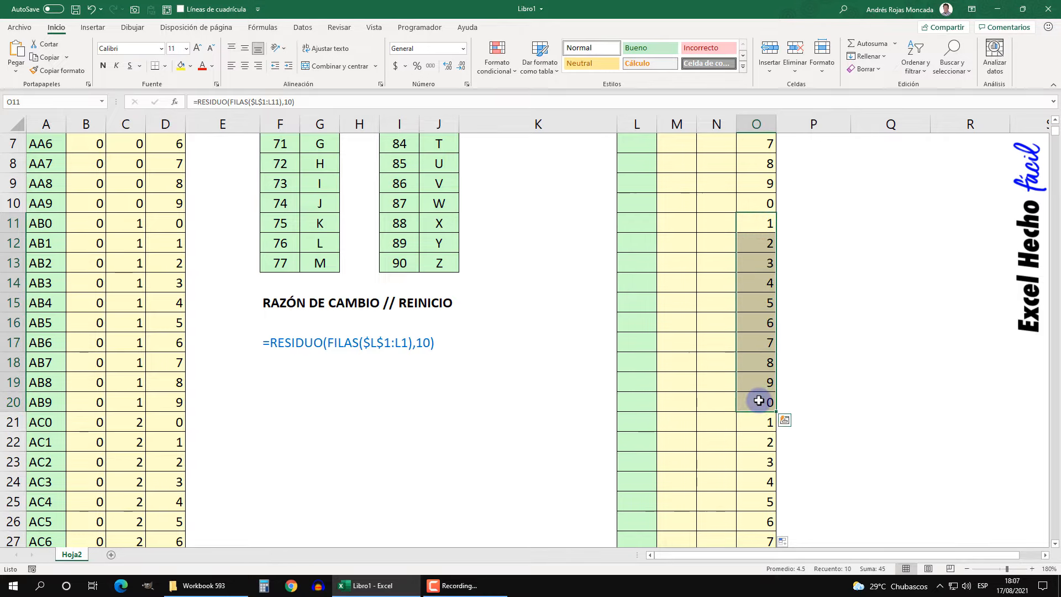
{"action": "scroll", "coordinate": [760, 398], "scroll_direction": "down", "scroll_amount": 3}
{"action": "left_click_drag", "start_coordinate": [761, 243], "coordinate": [762, 422]}
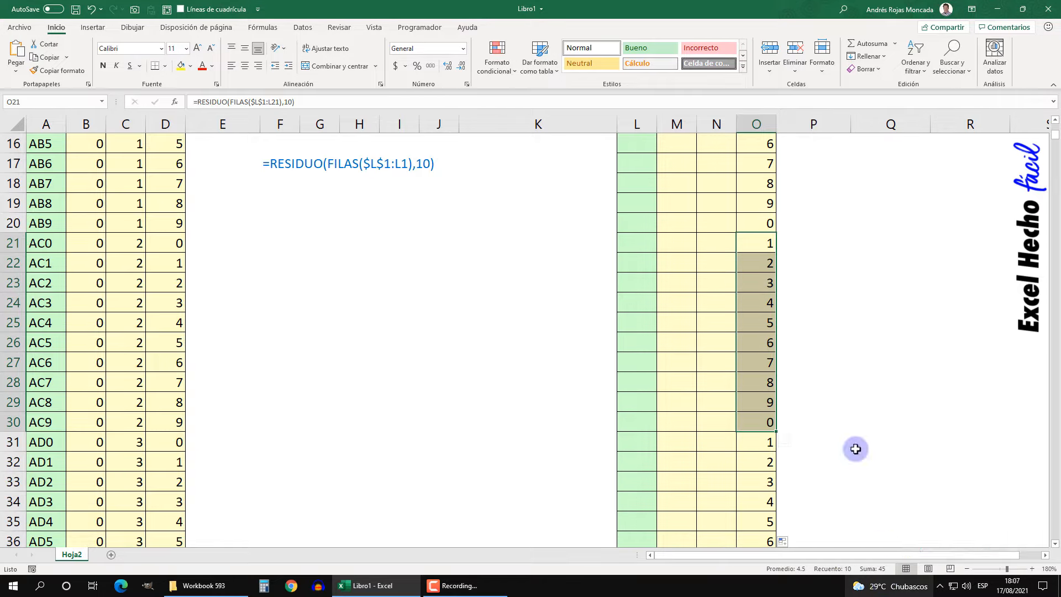
{"action": "scroll", "coordinate": [758, 330], "scroll_direction": "up", "scroll_amount": 5}
{"action": "left_click", "coordinate": [758, 323]}
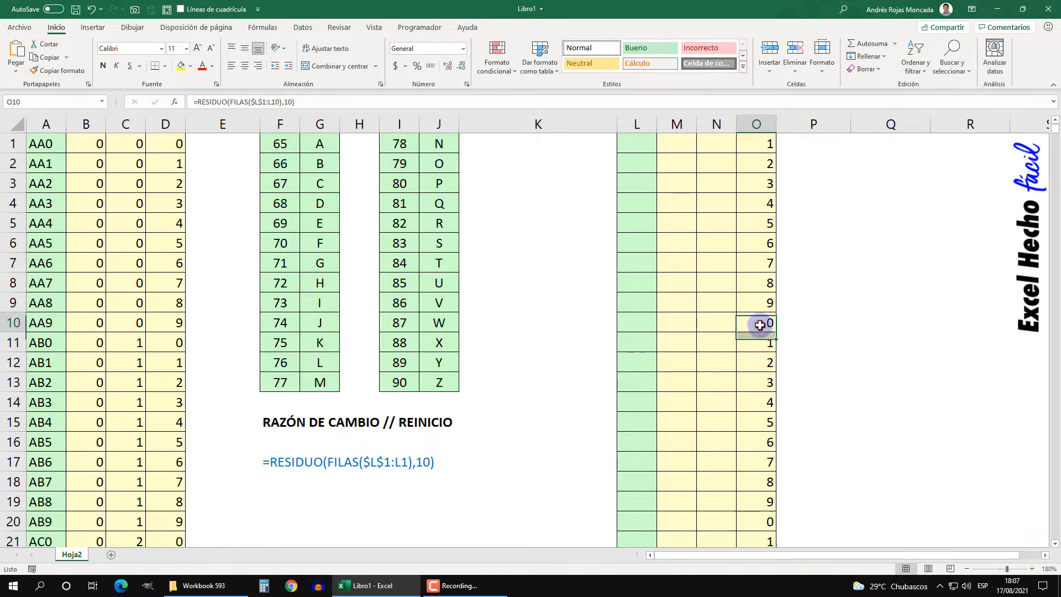
- Subtract 1 from the FILAS result in the O1 formula, giving =RESIDUO(FILAS($L$1:L1)-1,10)
{"action": "left_click", "coordinate": [771, 136]}
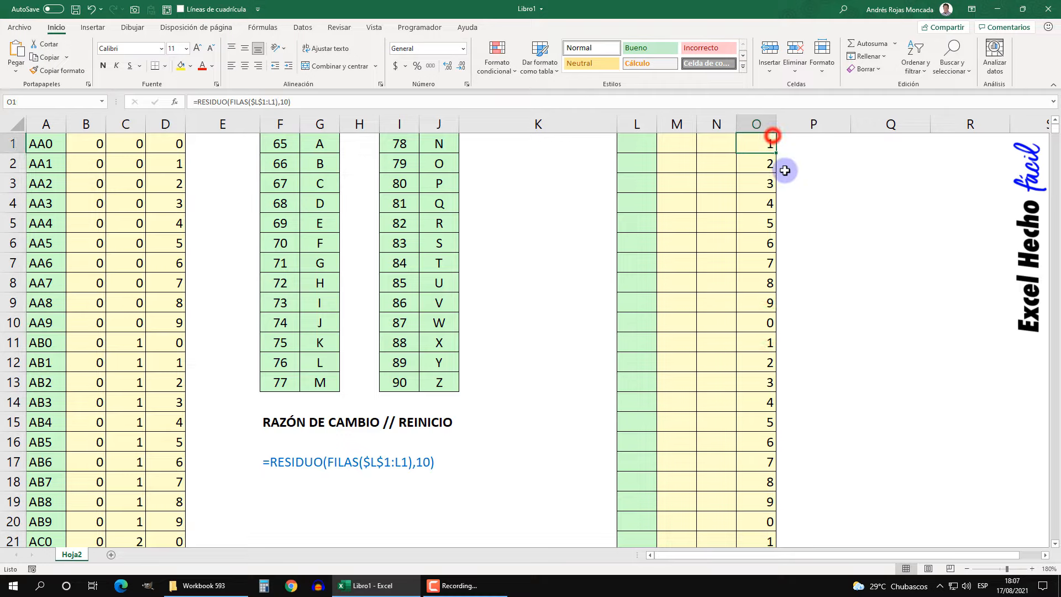
{"action": "key", "text": "F2"}
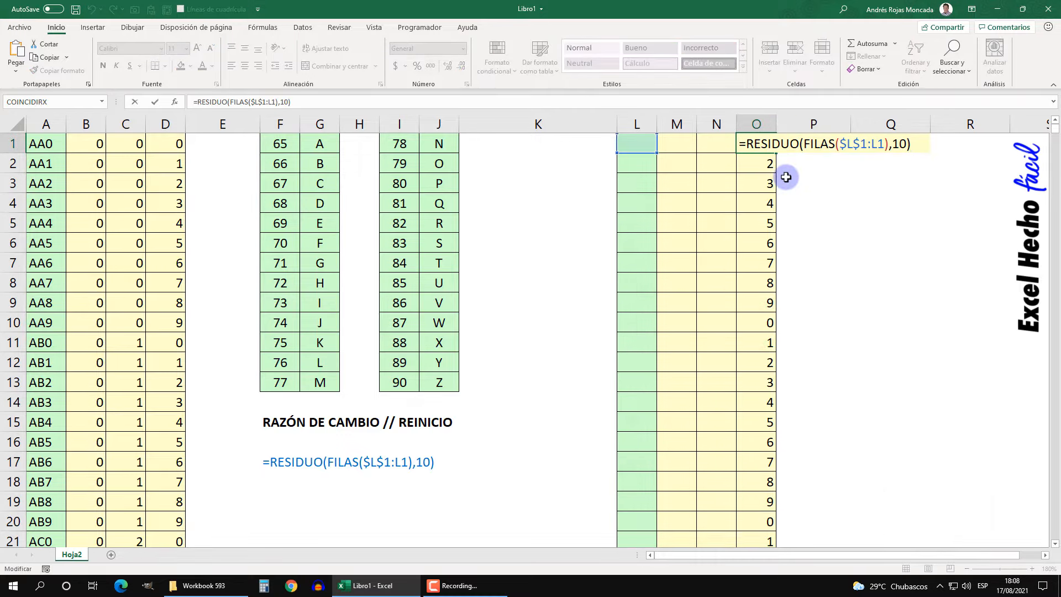
{"action": "left_click", "coordinate": [804, 145]}
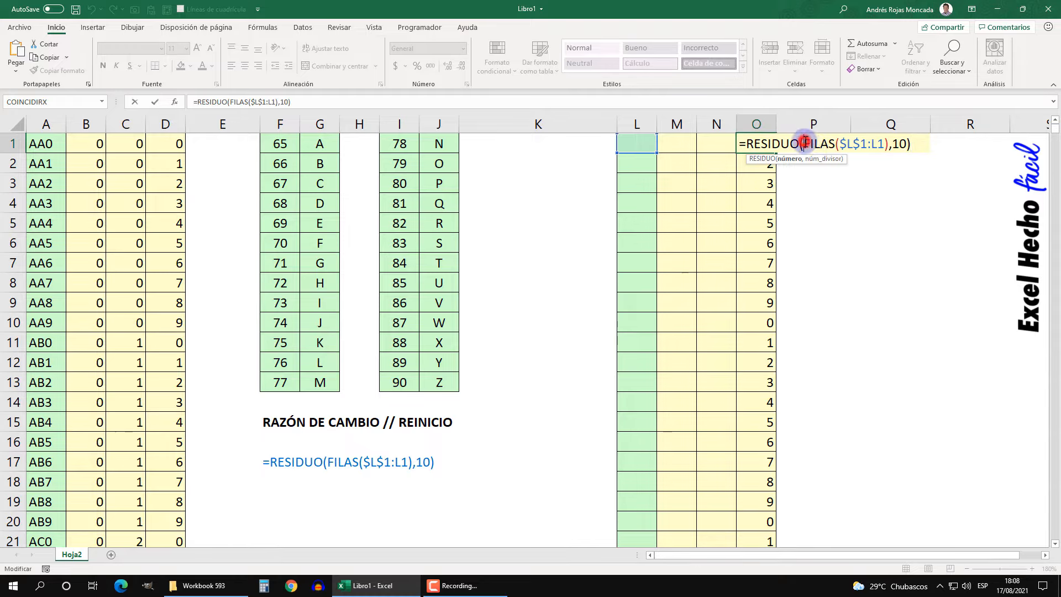
{"action": "left_click", "coordinate": [891, 145]}
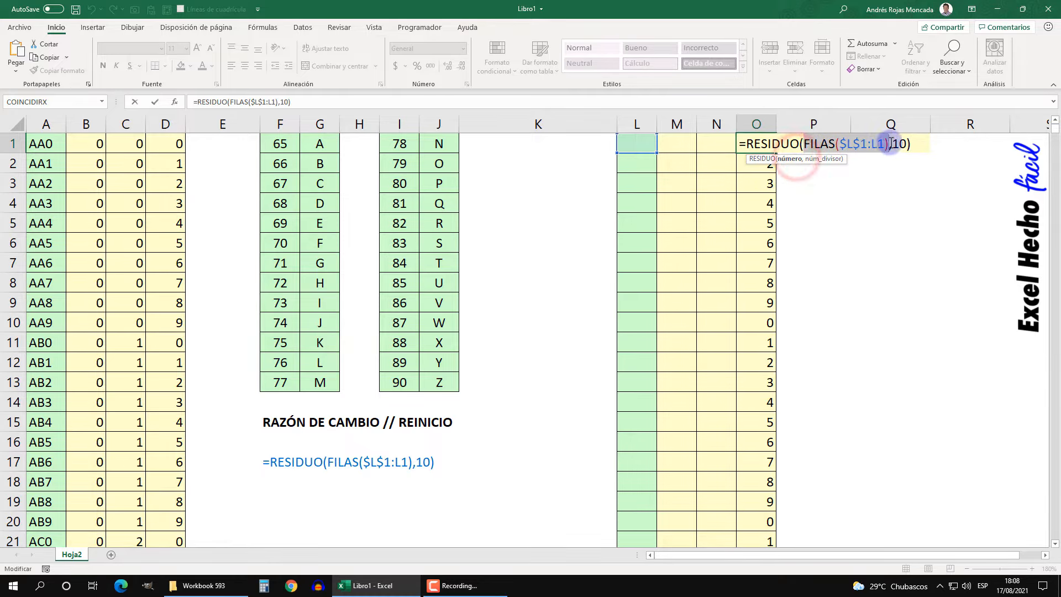
{"action": "type", "text": "-1"}
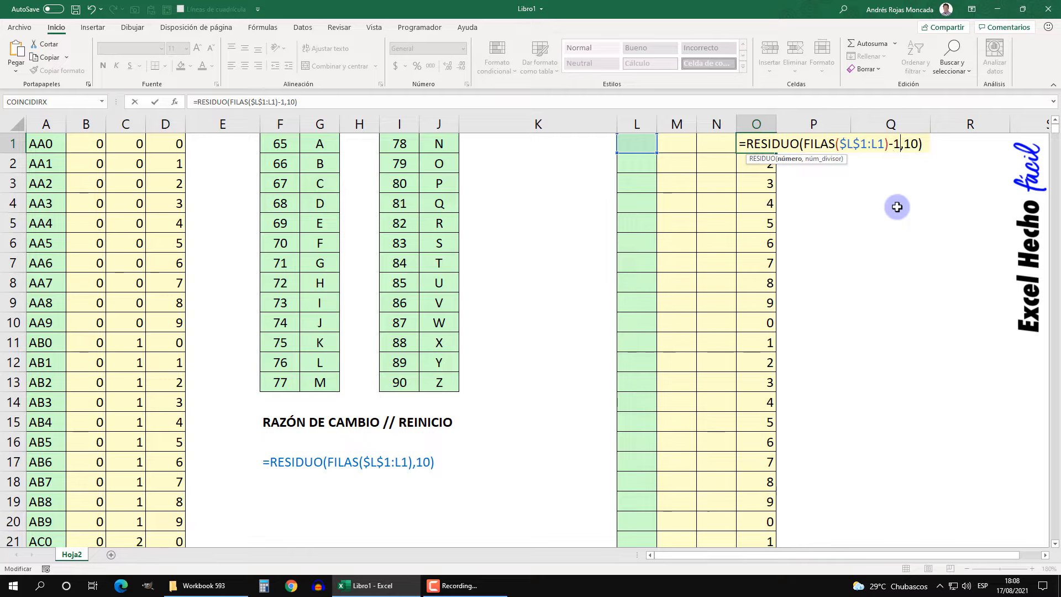
{"action": "key", "text": "Return"}
- Fill the corrected O1 formula down column O and check the blocks O1:O10 and O11:O20
{"action": "left_click", "coordinate": [753, 142]}
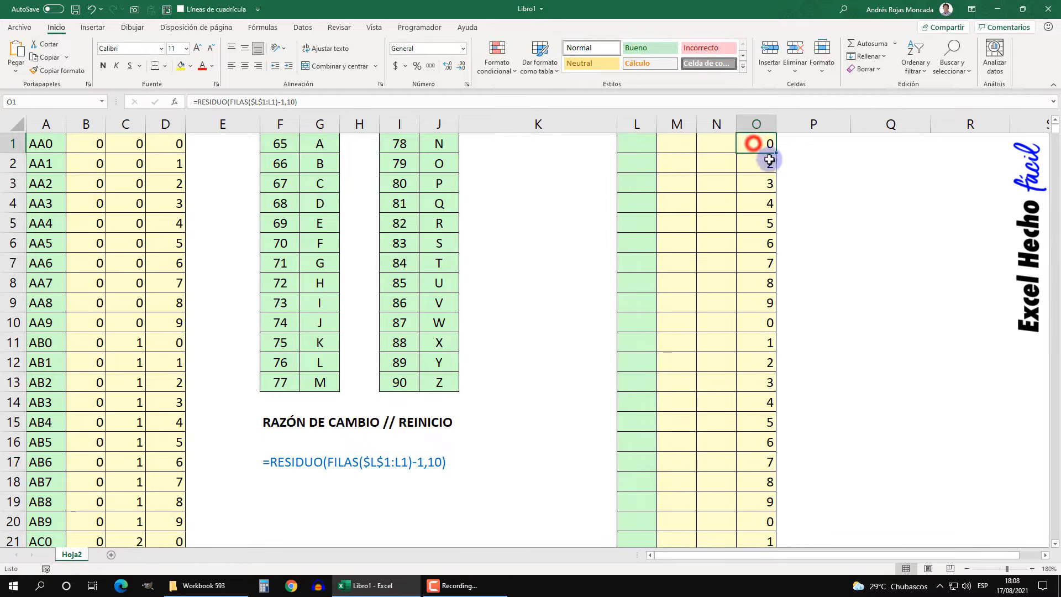
{"action": "left_click_drag", "start_coordinate": [776, 154], "coordinate": [755, 528]}
{"action": "double_click", "coordinate": [777, 154]}
{"action": "left_click", "coordinate": [761, 143]}
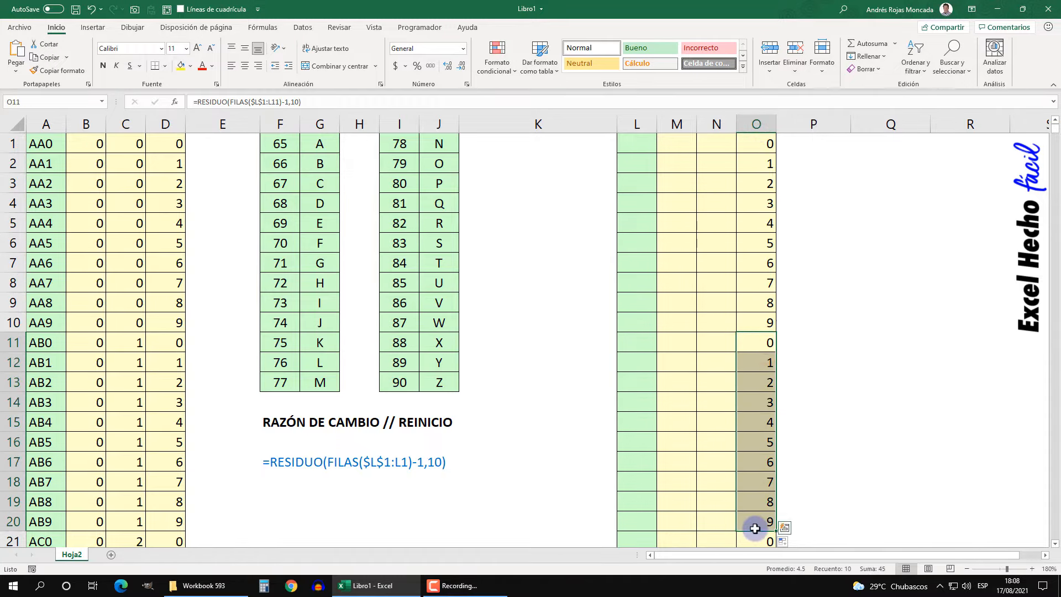
{"action": "left_click_drag", "start_coordinate": [755, 143], "coordinate": [756, 326]}
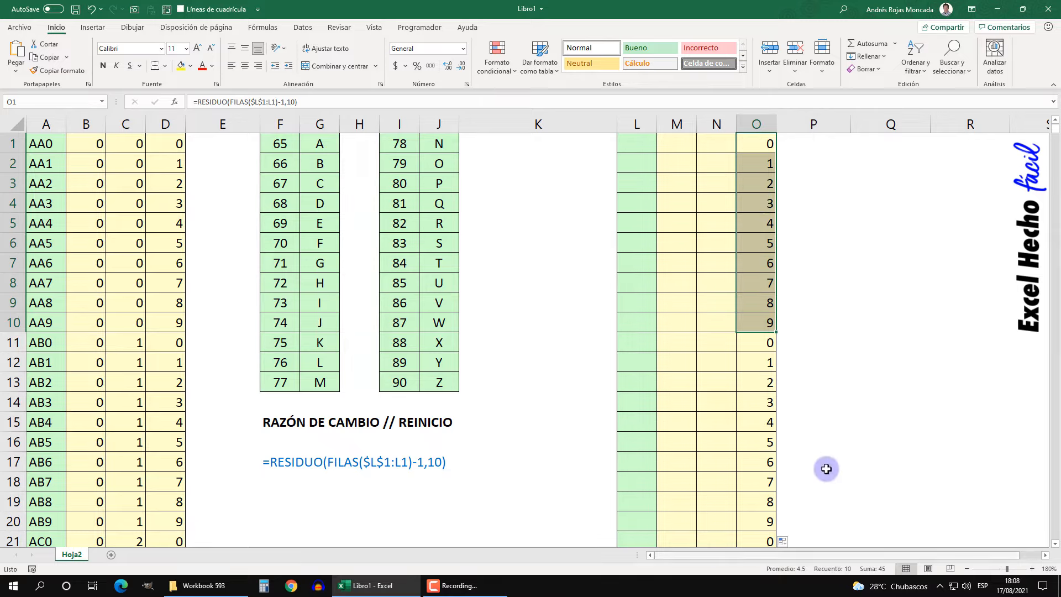
{"action": "left_click_drag", "start_coordinate": [766, 345], "coordinate": [757, 521]}
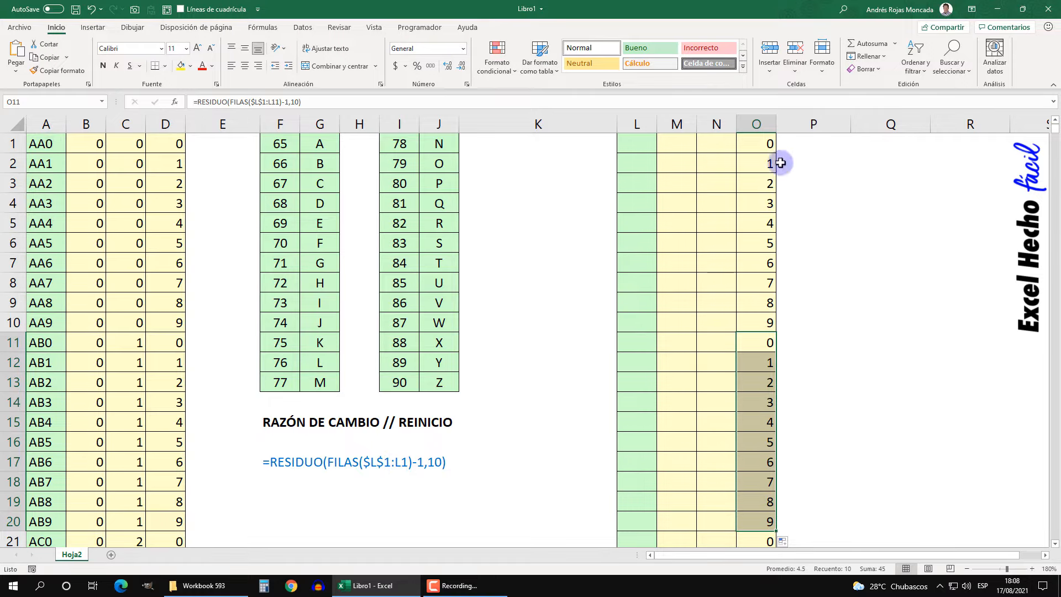
- Check the counter cell by cell from O1 to O10 and compare the blocks O1:O10 and O11:O20
{"action": "left_click", "coordinate": [769, 142]}
{"action": "left_click", "coordinate": [768, 164]}
{"action": "left_click", "coordinate": [768, 180]}
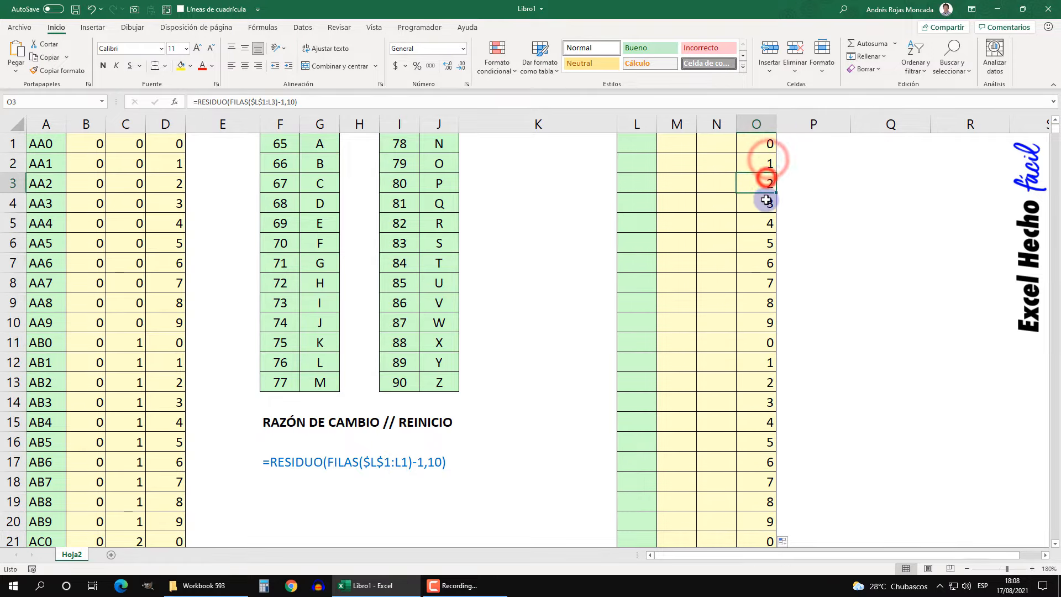
{"action": "left_click", "coordinate": [767, 202]}
{"action": "left_click", "coordinate": [767, 223]}
{"action": "left_click", "coordinate": [767, 243]}
{"action": "left_click", "coordinate": [768, 262]}
{"action": "left_click", "coordinate": [767, 282]}
{"action": "left_click", "coordinate": [766, 301]}
{"action": "left_click", "coordinate": [766, 322]}
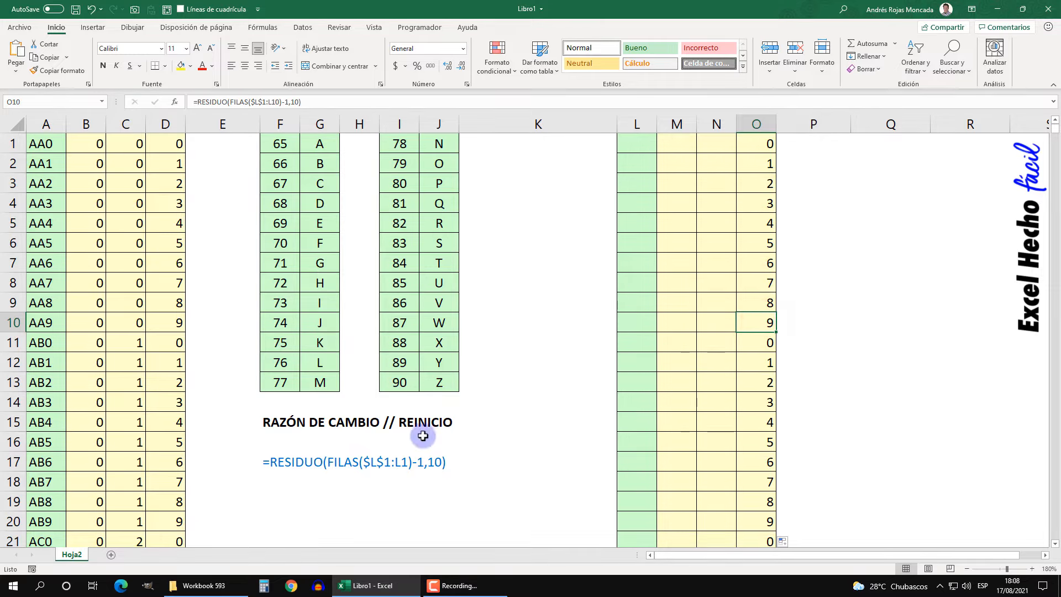
{"action": "left_click_drag", "start_coordinate": [763, 139], "coordinate": [765, 320]}
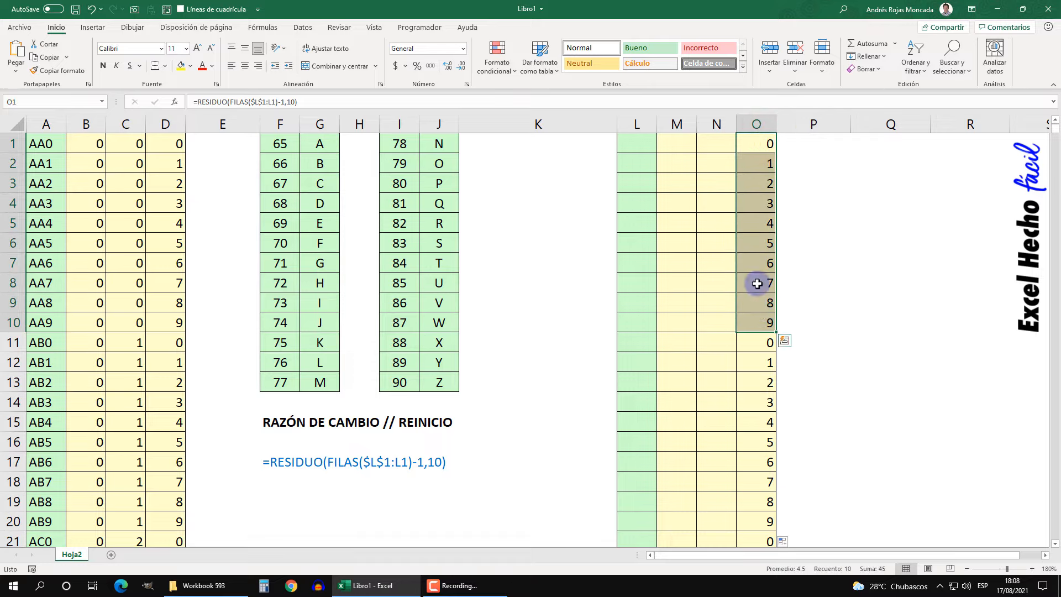
{"action": "left_click_drag", "start_coordinate": [765, 344], "coordinate": [755, 517]}
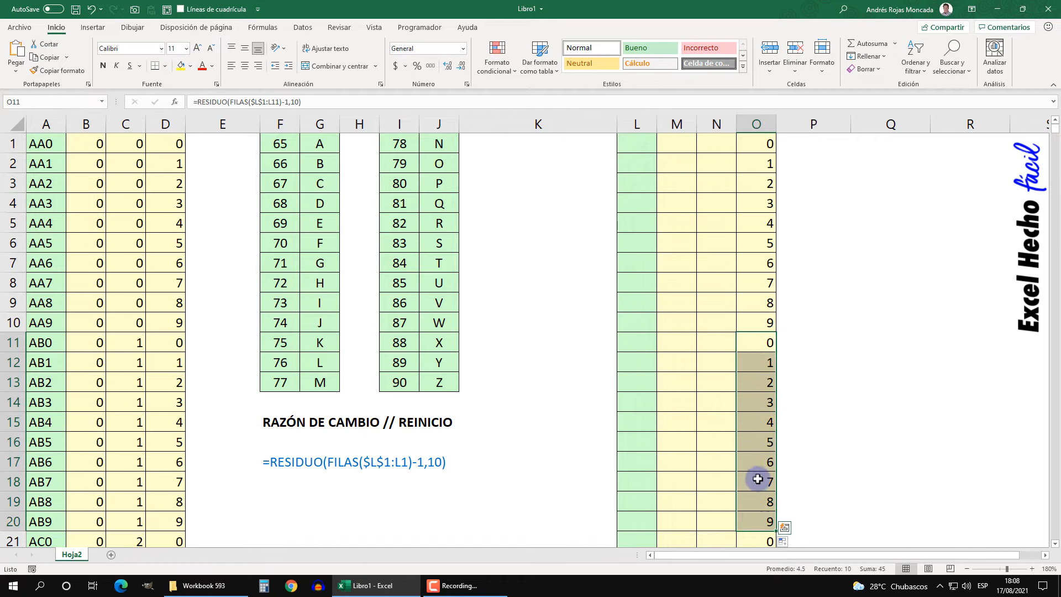
- Examine the last counter block, O1031:O1040, at the end of column O and return to O1
{"action": "left_click", "coordinate": [745, 146]}
{"action": "key", "text": "ctrl+Down"}
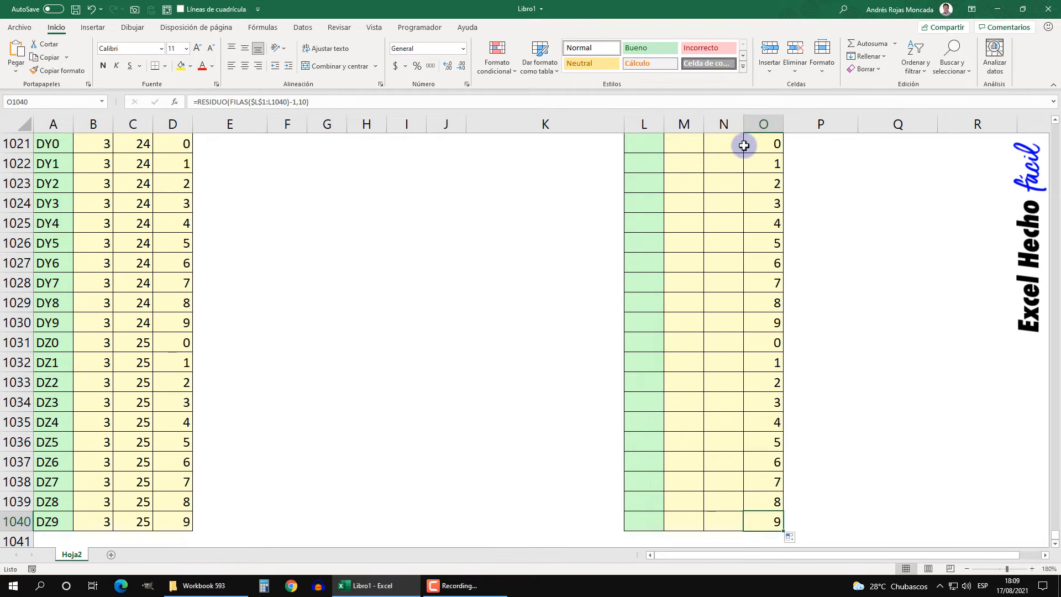
{"action": "left_click", "coordinate": [774, 345]}
{"action": "left_click_drag", "start_coordinate": [774, 343], "coordinate": [765, 524]}
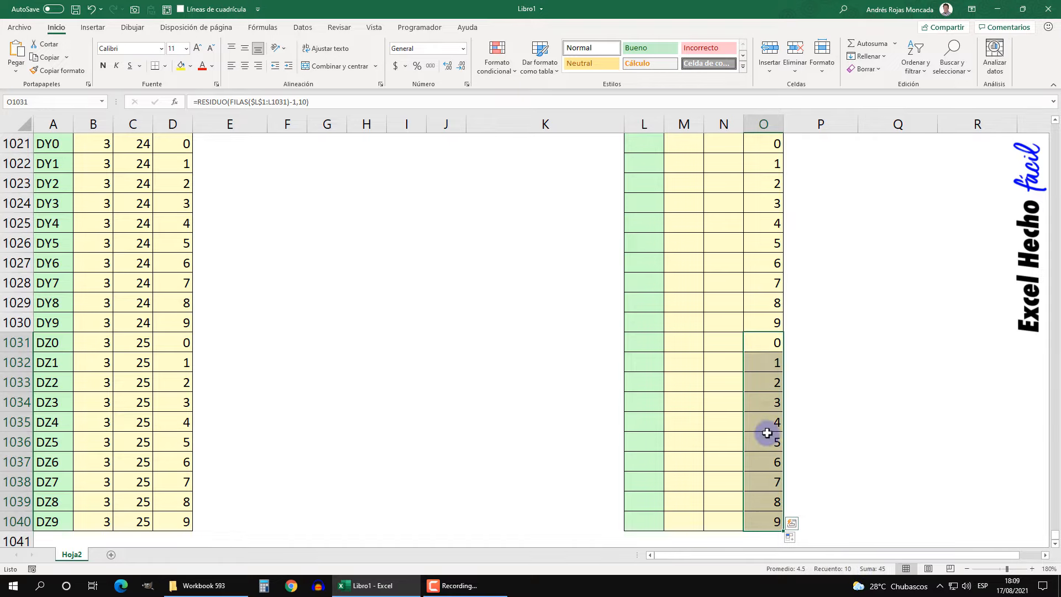
{"action": "key", "text": "ctrl+Up"}
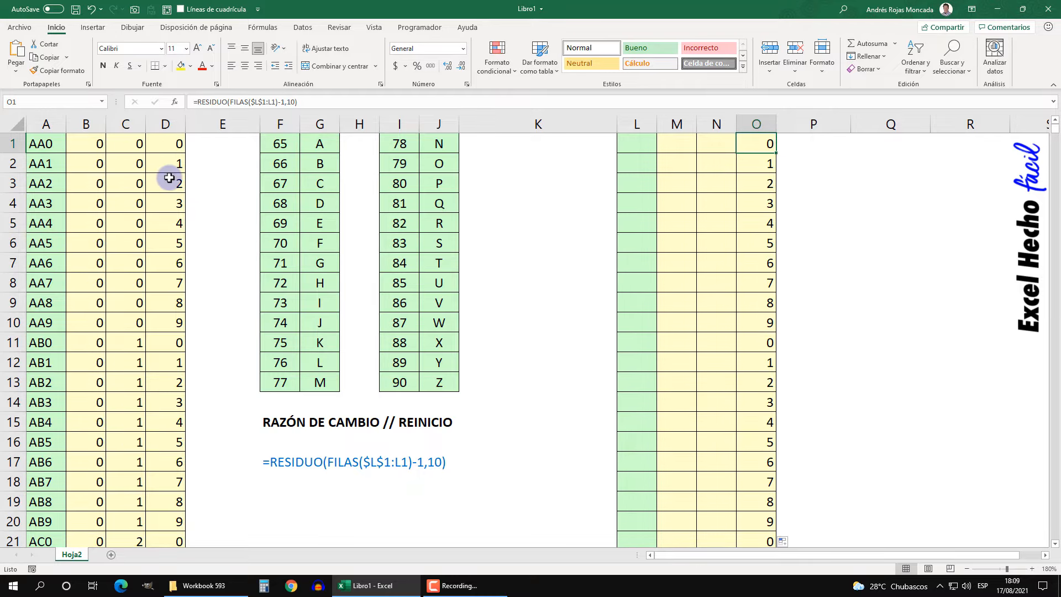
- Inspect the CARACTER formula in G1 and the character codes in F1 and F3 that relate to the empty column N
{"action": "left_click", "coordinate": [715, 142]}
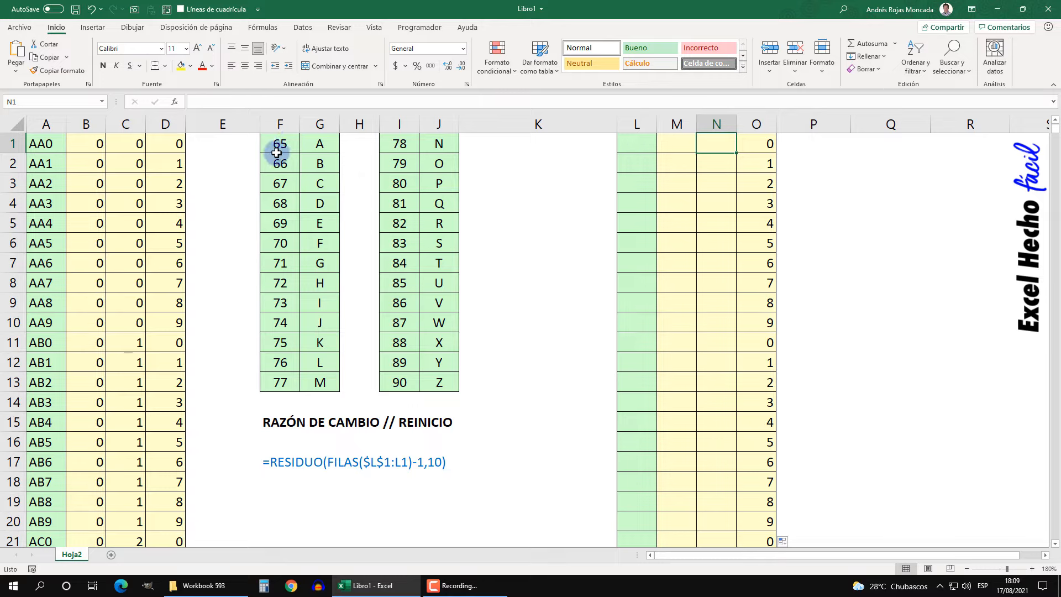
{"action": "left_click", "coordinate": [332, 146]}
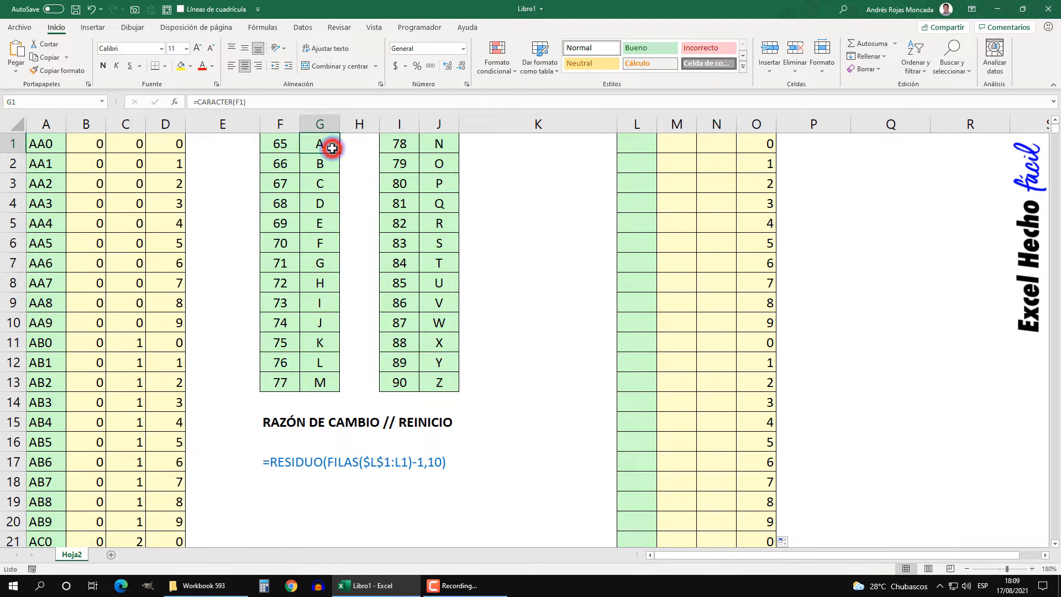
{"action": "key", "text": "F2"}
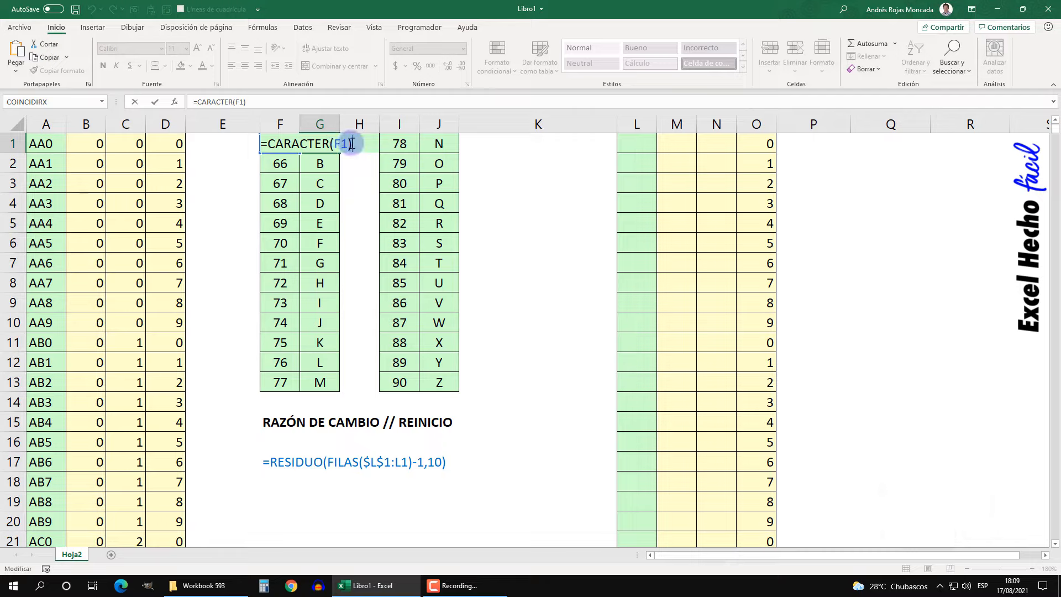
{"action": "key", "text": "Escape"}
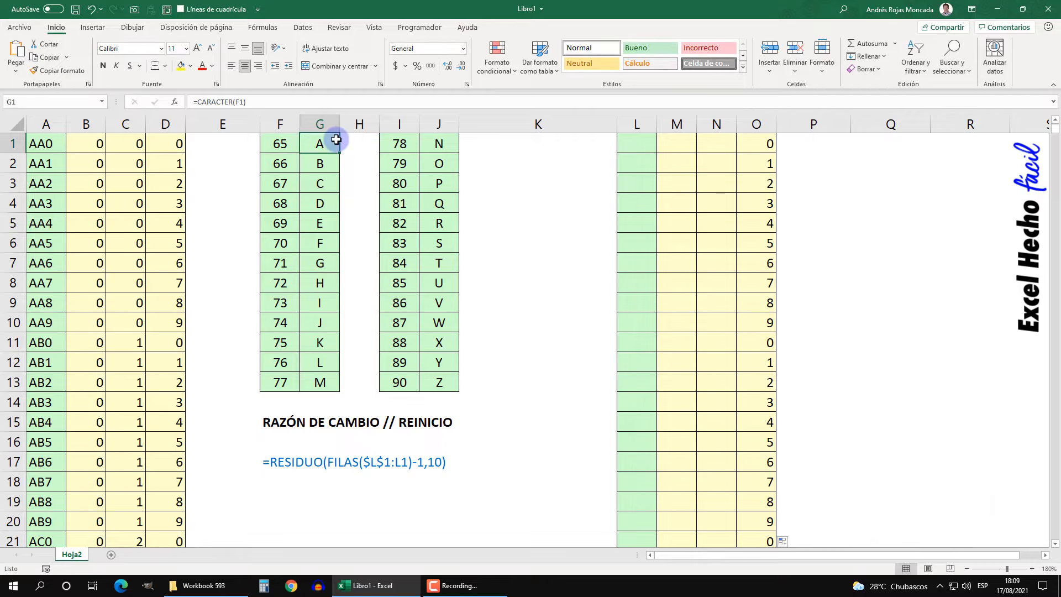
{"action": "left_click", "coordinate": [278, 143]}
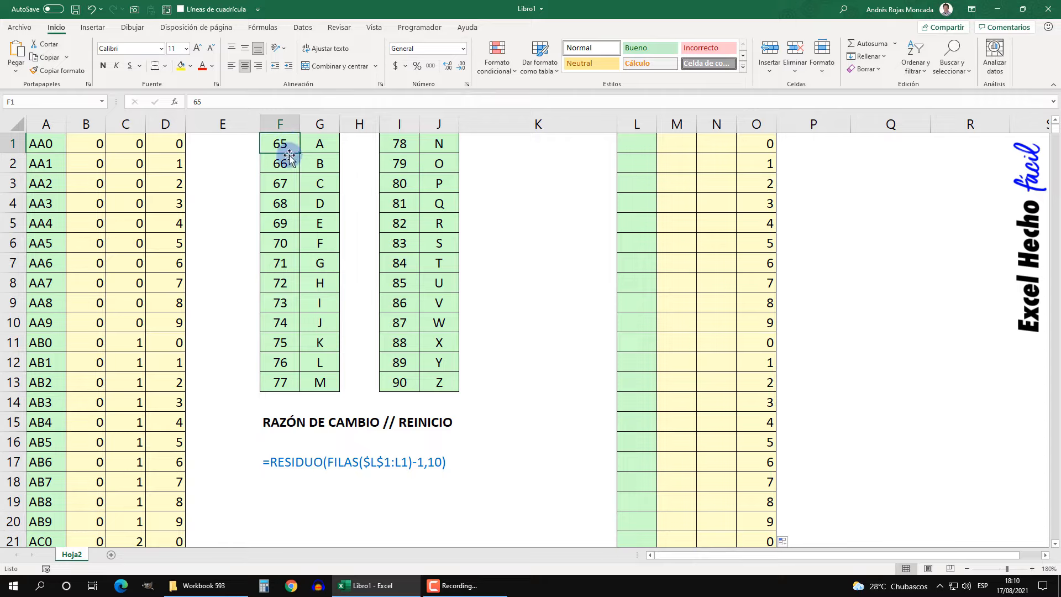
{"action": "left_click", "coordinate": [280, 184]}
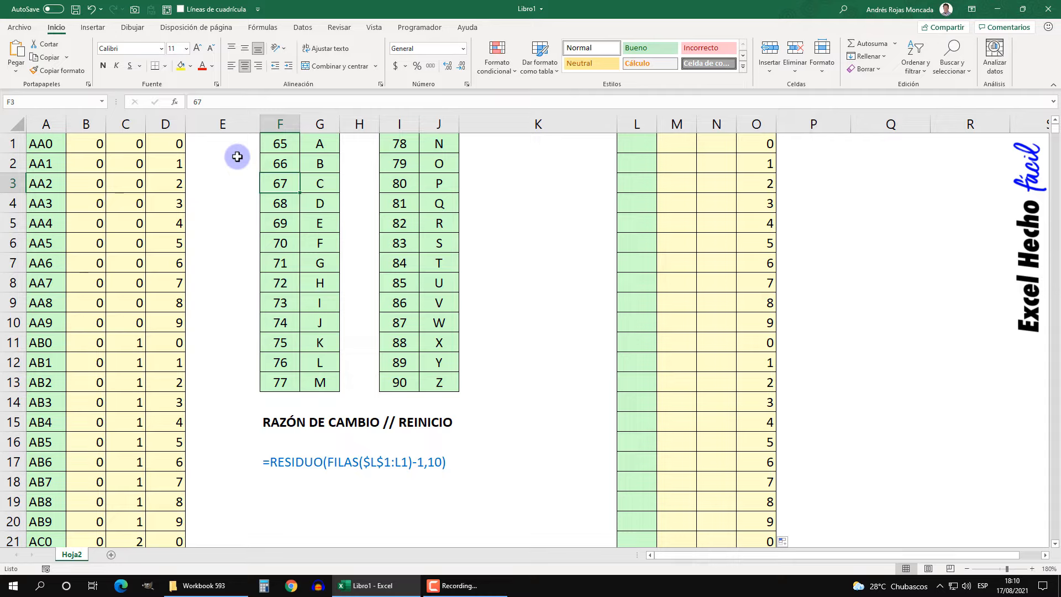
- Compare the empty ten-row blocks N1:N10 and N11:N20 with the counter block O1:O10
{"action": "left_click_drag", "start_coordinate": [708, 139], "coordinate": [710, 361]}
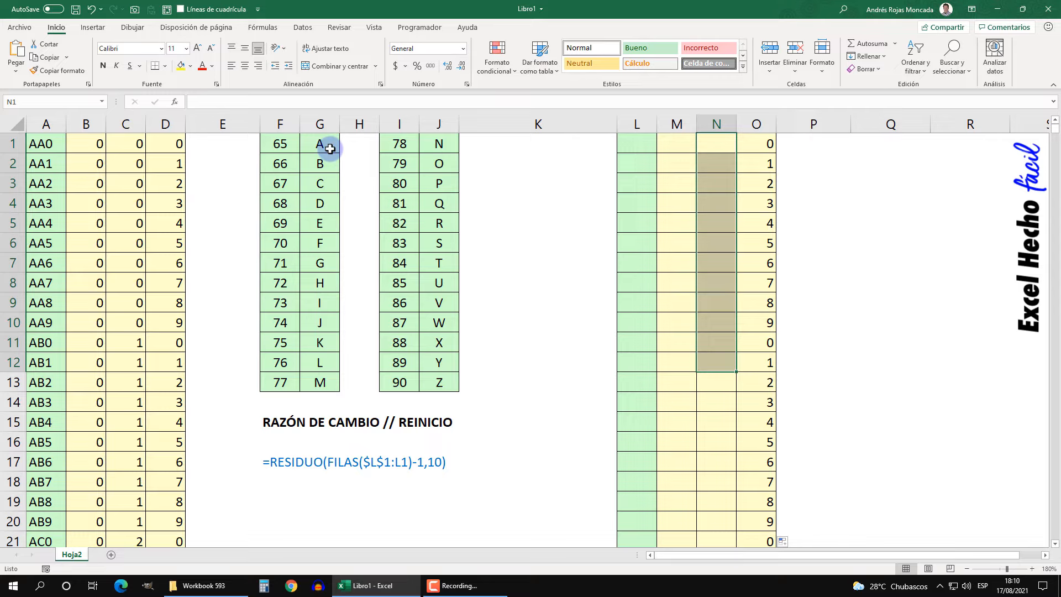
{"action": "left_click_drag", "start_coordinate": [721, 142], "coordinate": [720, 334]}
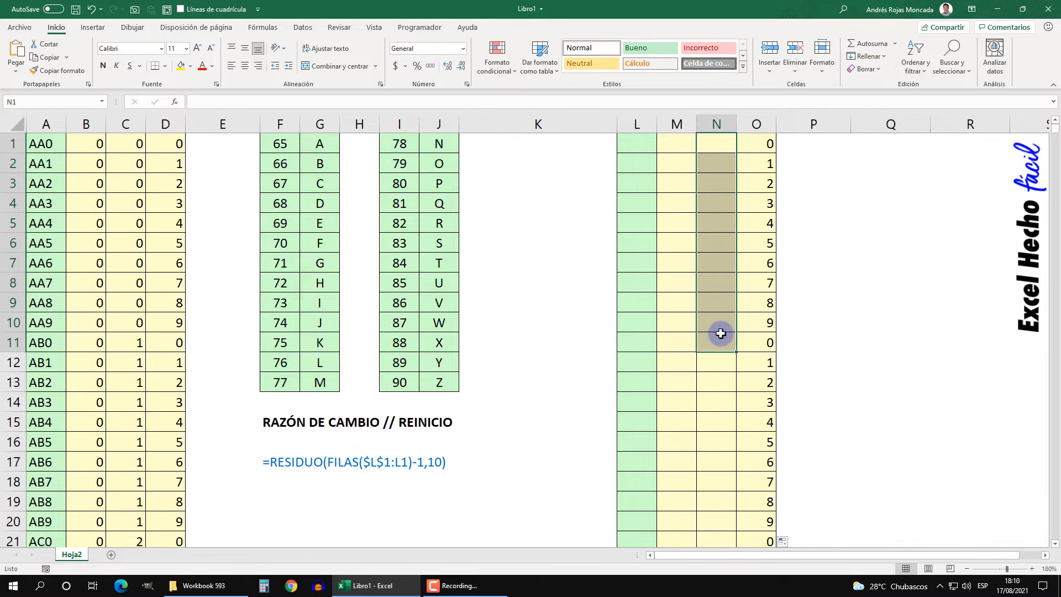
{"action": "left_click_drag", "start_coordinate": [761, 144], "coordinate": [759, 319]}
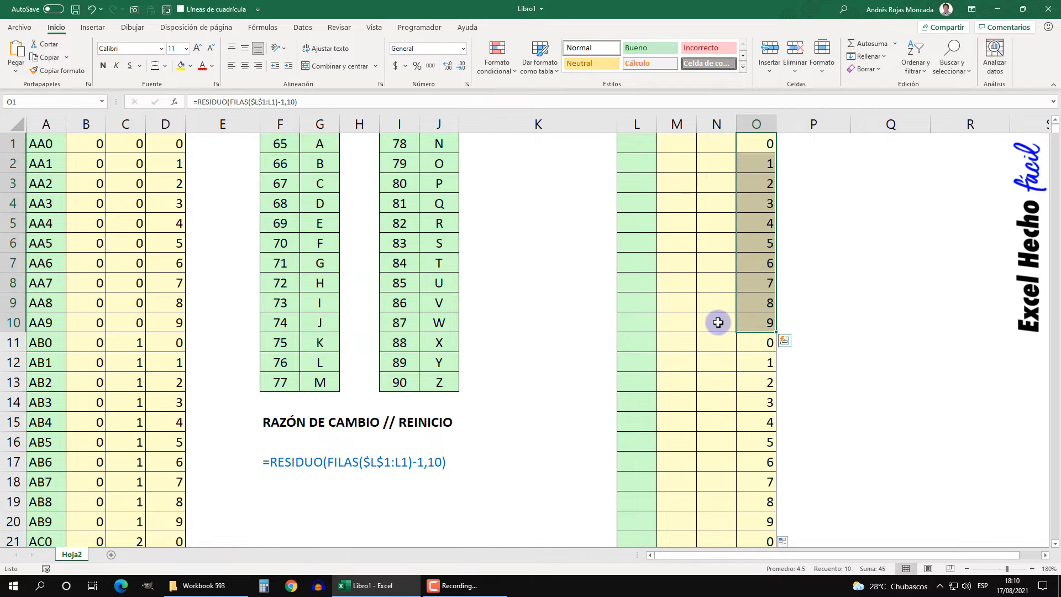
{"action": "left_click_drag", "start_coordinate": [716, 142], "coordinate": [715, 315]}
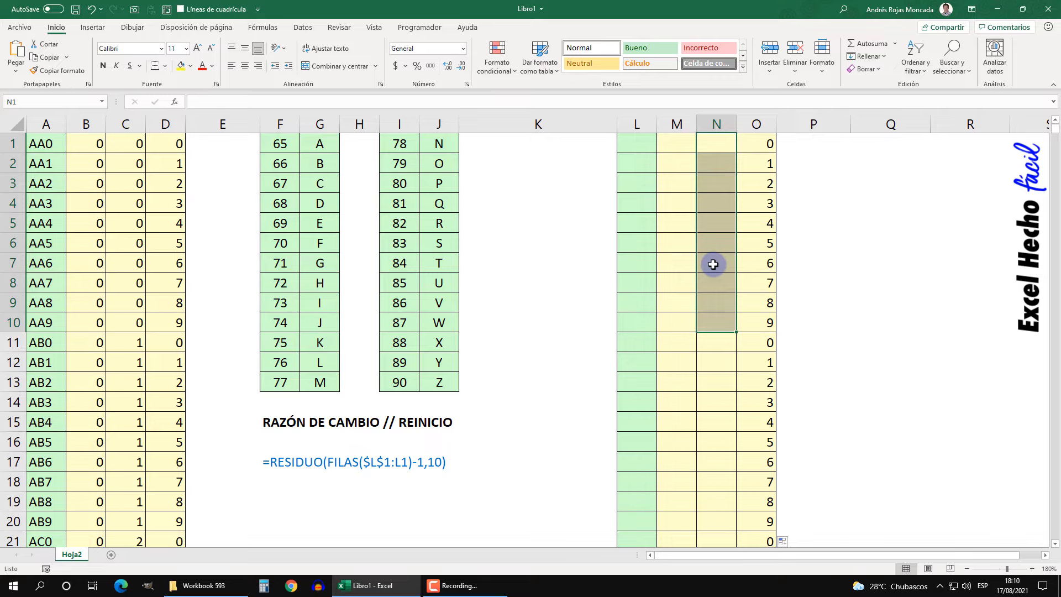
{"action": "left_click_drag", "start_coordinate": [717, 342], "coordinate": [713, 522]}
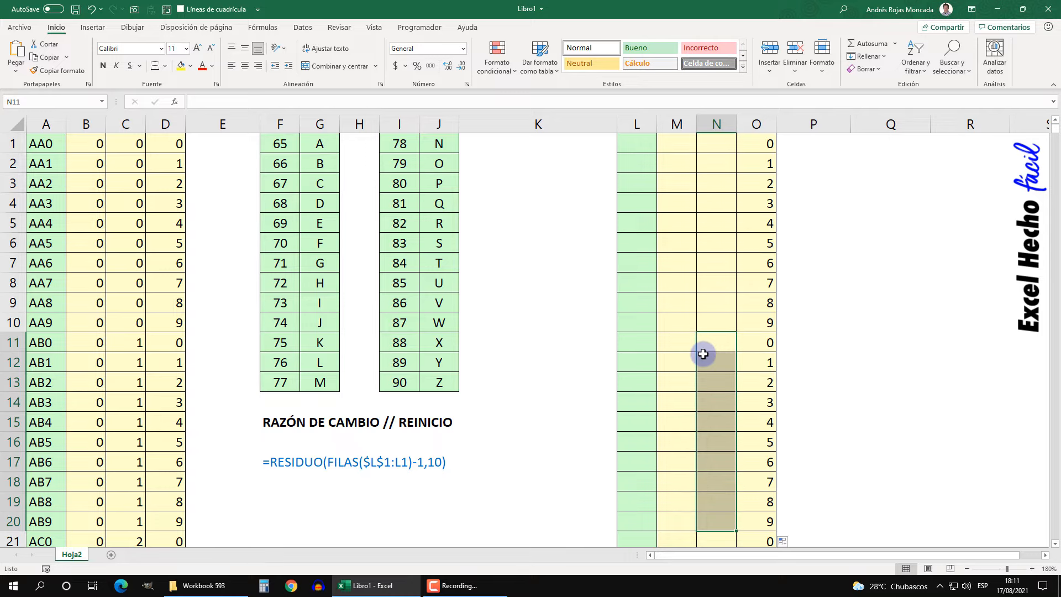
{"action": "left_click_drag", "start_coordinate": [718, 320], "coordinate": [728, 145]}
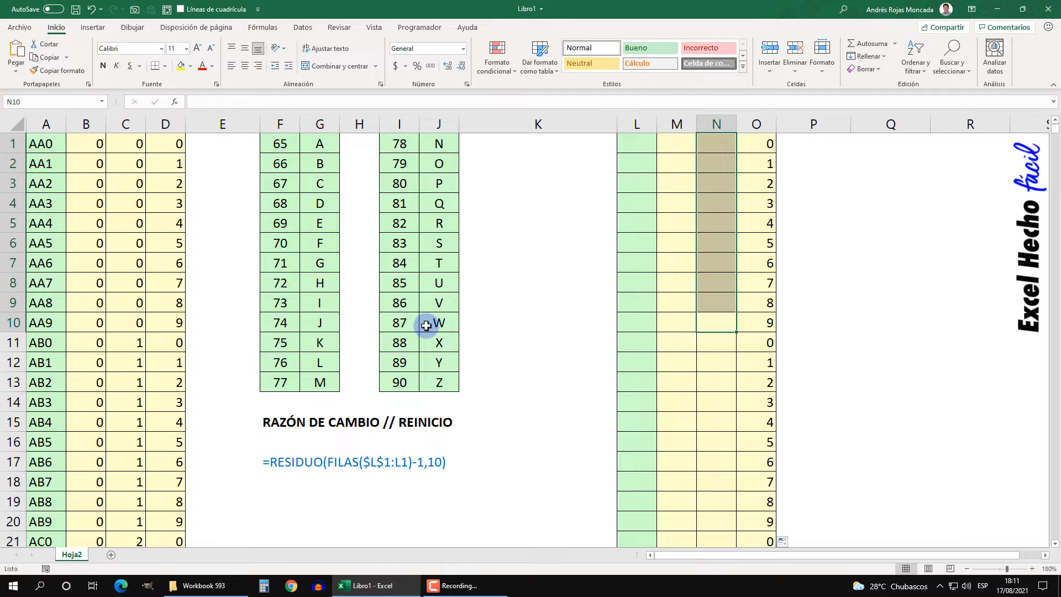
- Start a formula in N1 that nests the FILAS function inside REDONDEAR.MAS
{"action": "left_click", "coordinate": [707, 142]}
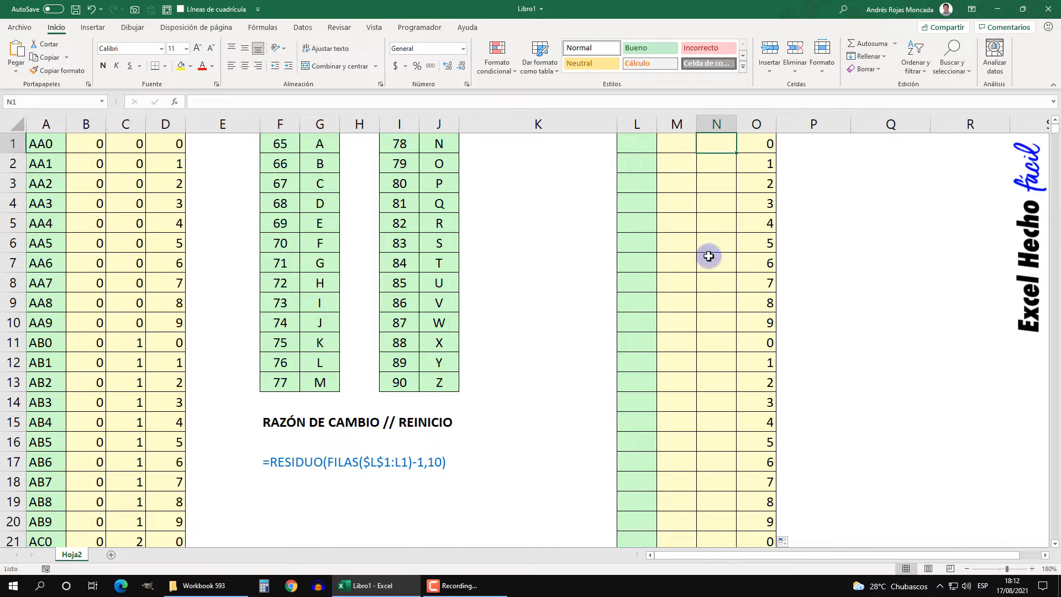
{"action": "type", "text": "="}
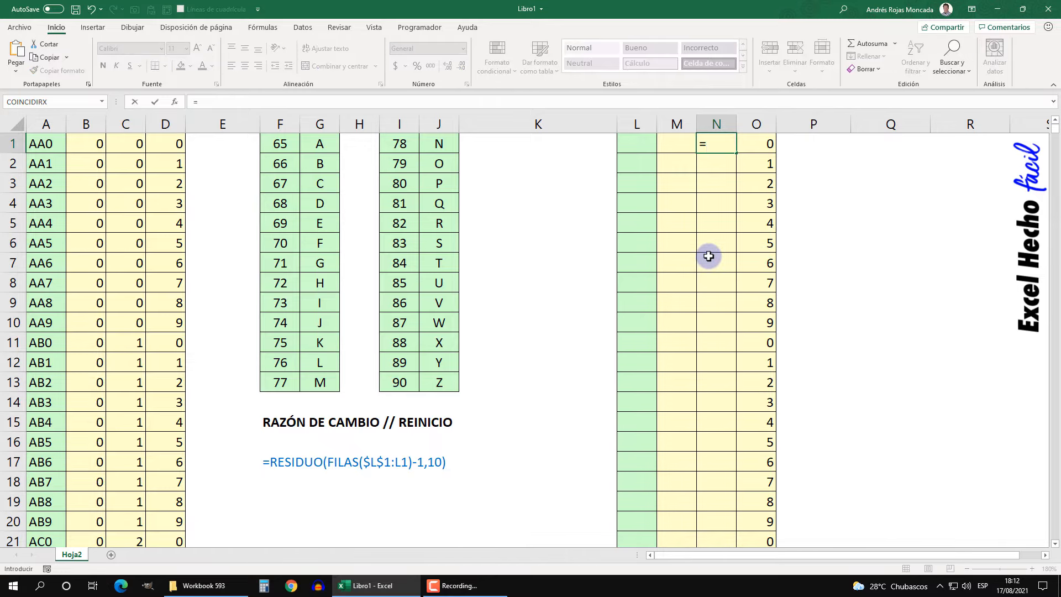
{"action": "type", "text": "redon"}
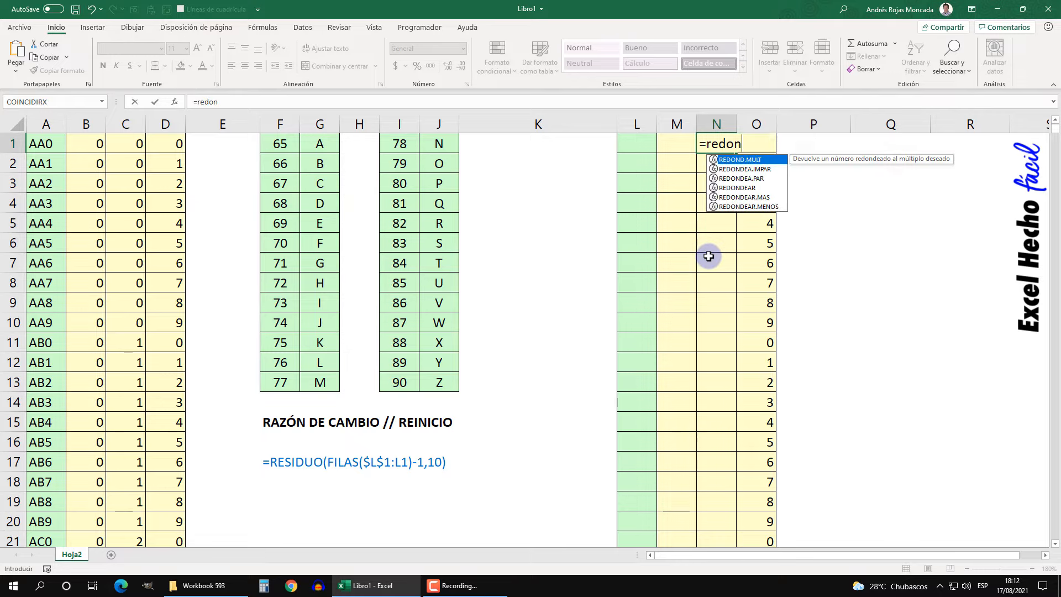
{"action": "key", "text": "Down"}
{"action": "key", "text": "Down"}
{"action": "key", "text": "Down"}
{"action": "key", "text": "Down"}
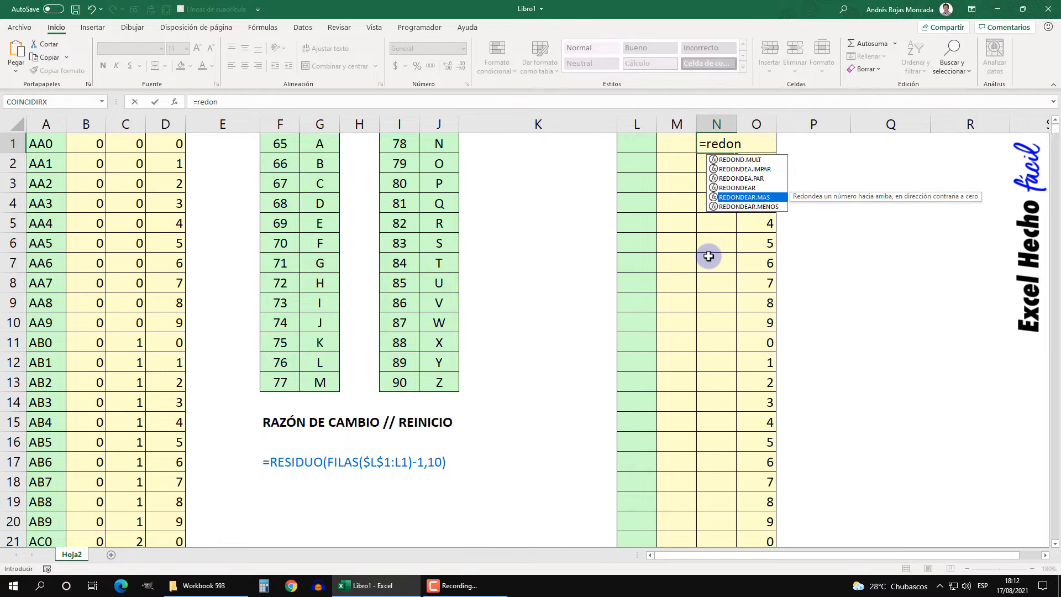
{"action": "key", "text": "Tab"}
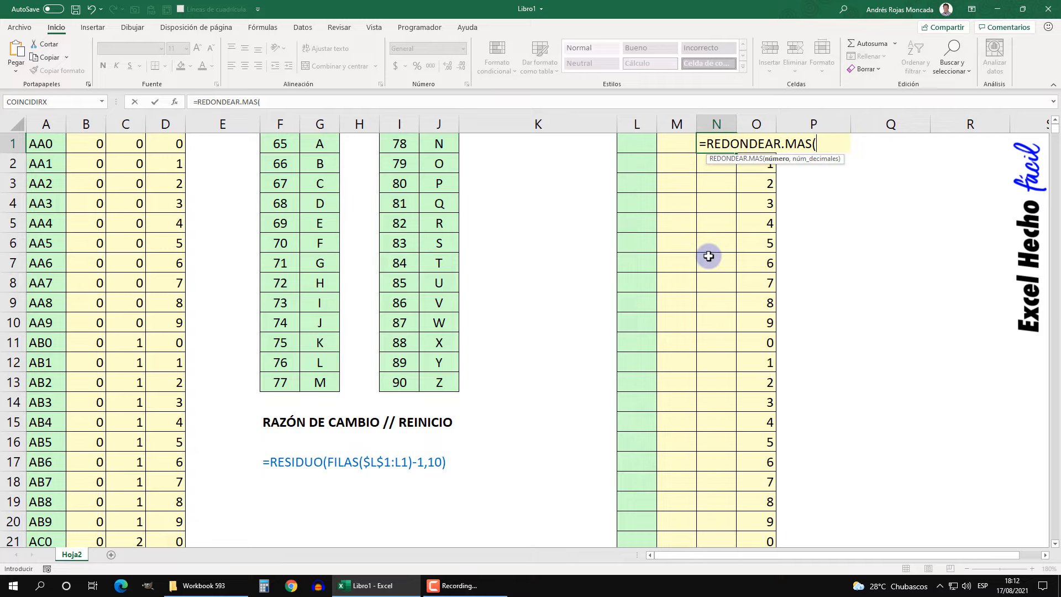
{"action": "type", "text": "fil"}
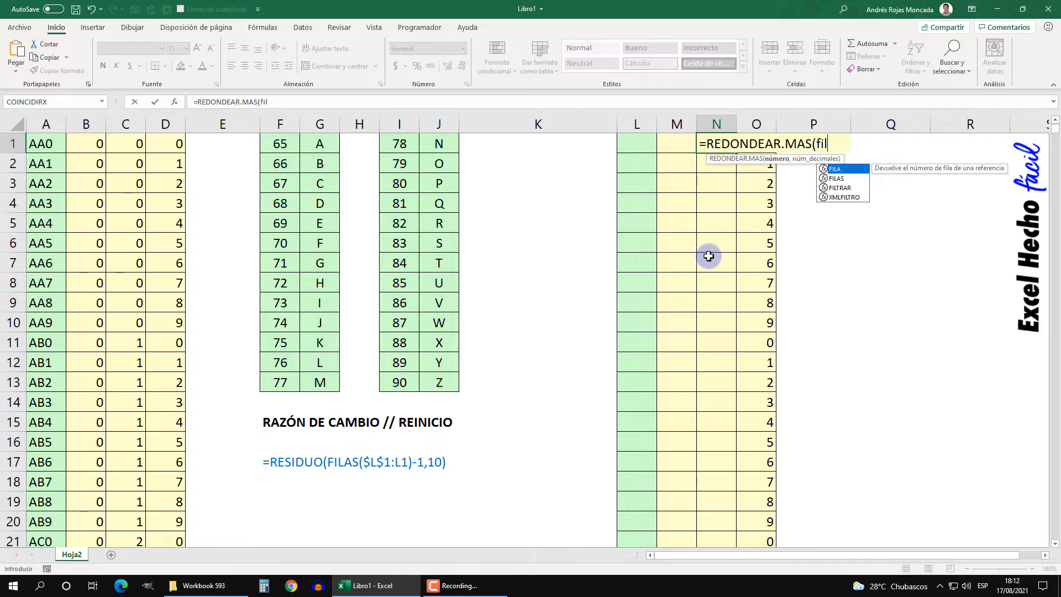
{"action": "key", "text": "Down"}
{"action": "key", "text": "Tab"}
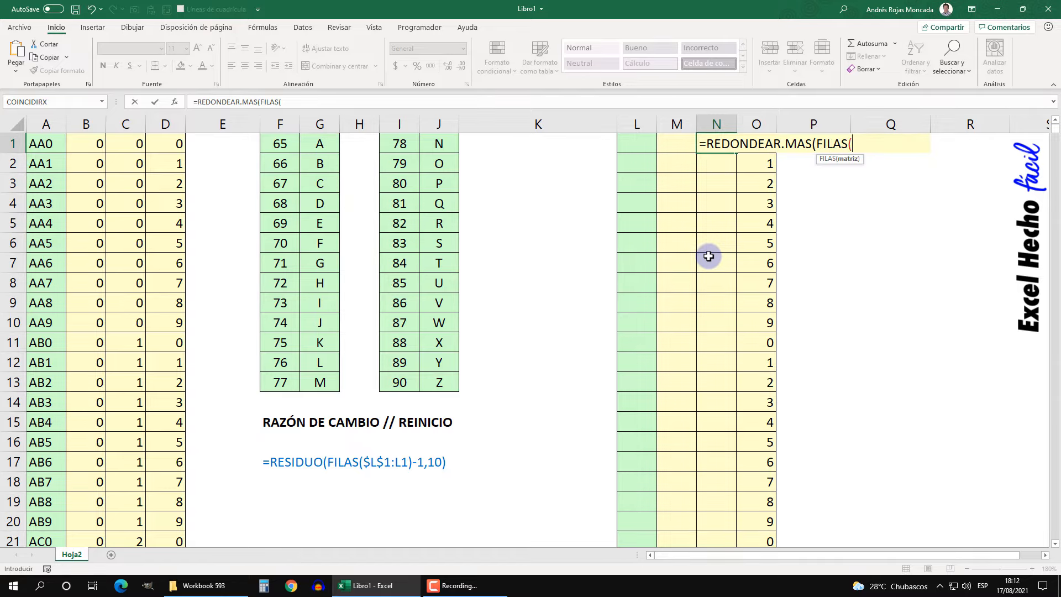
- Complete the N1 formula as =REDONDEAR.MAS(FILAS($L$1:L1)/10,0), dividing the expanding row count by 10 and rounding up to 0 decimals
{"action": "type", "text": "L"}
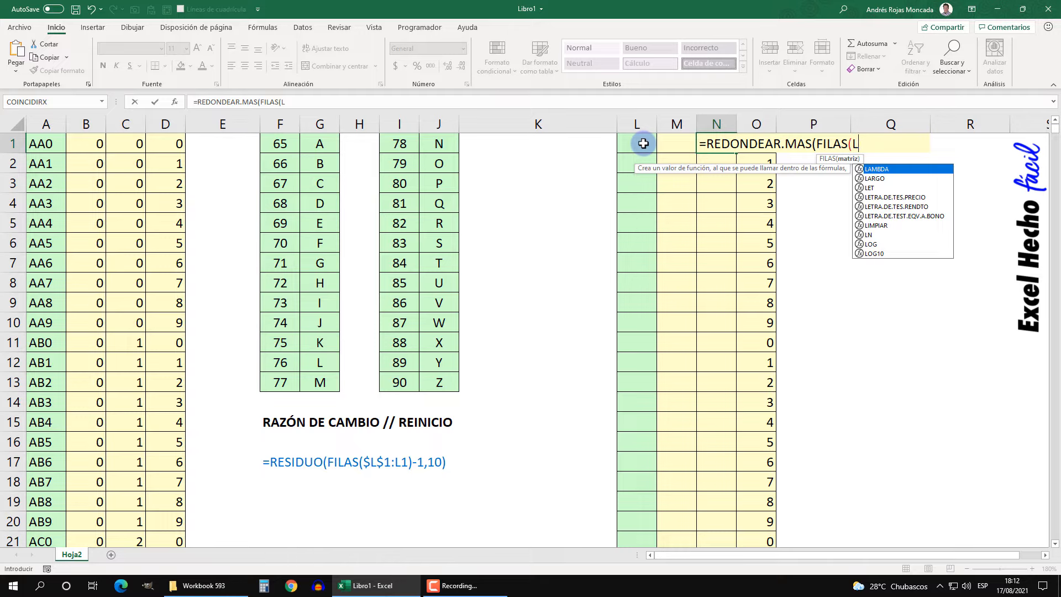
{"action": "type", "text": "1"}
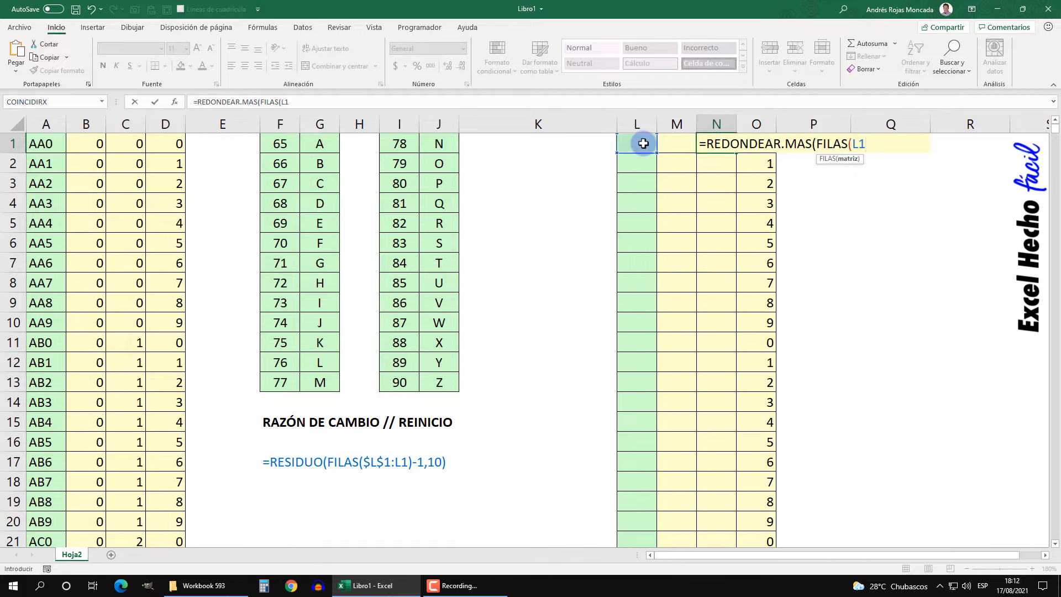
{"action": "key", "text": "F4"}
{"action": "type", "text": ":L1"}
{"action": "left_click", "coordinate": [900, 144]}
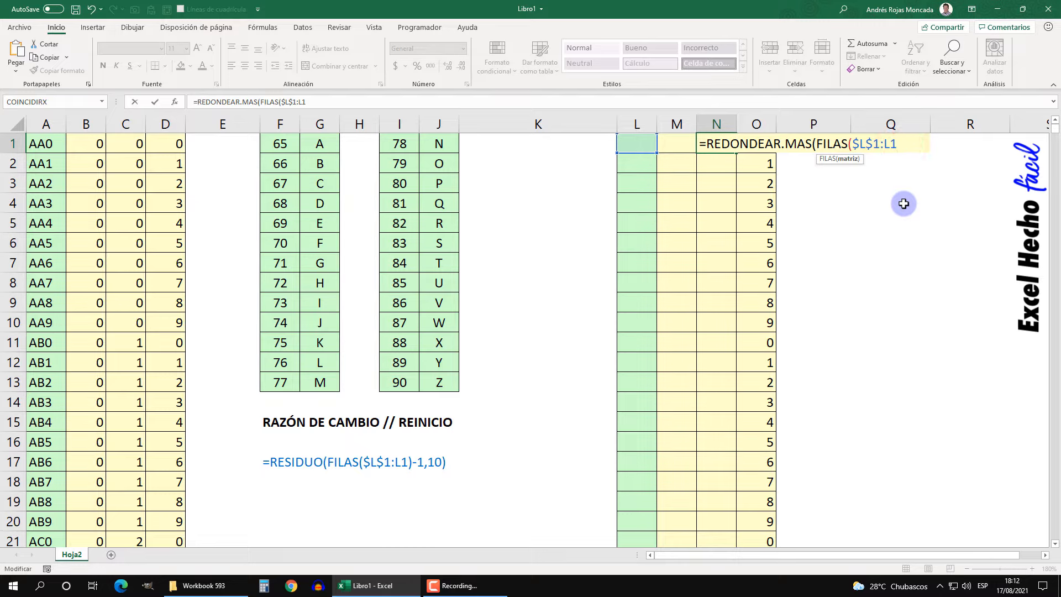
{"action": "type", "text": ")"}
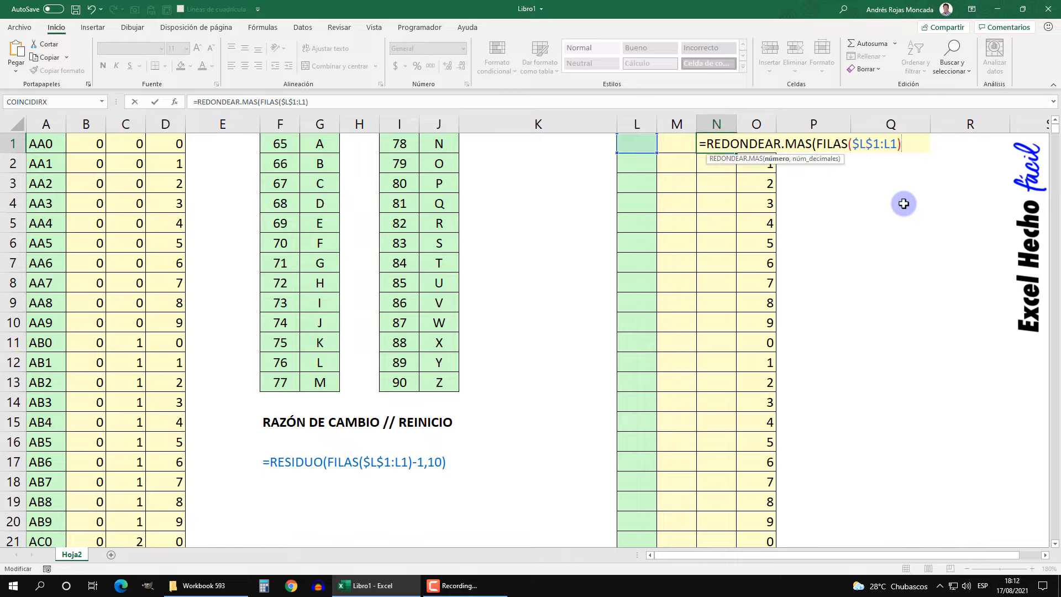
{"action": "left_click", "coordinate": [773, 160]}
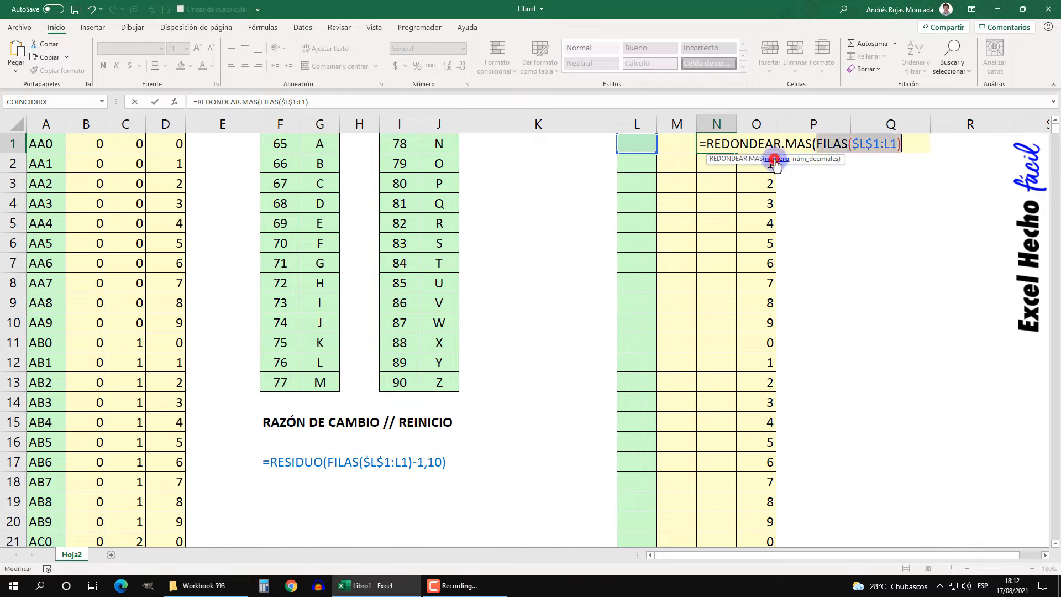
{"action": "left_click", "coordinate": [902, 143]}
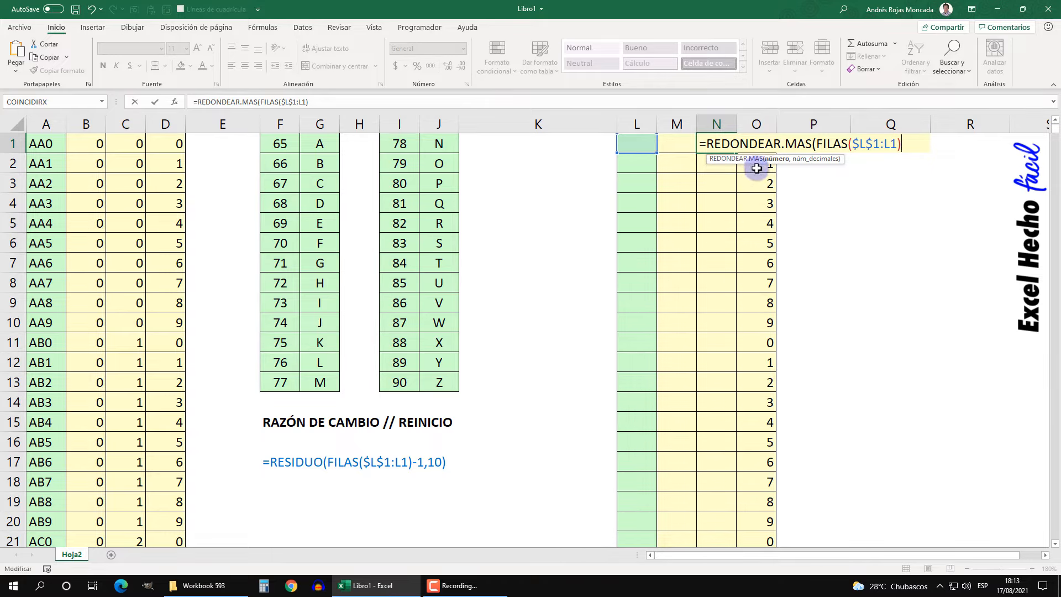
{"action": "type", "text": "/10"}
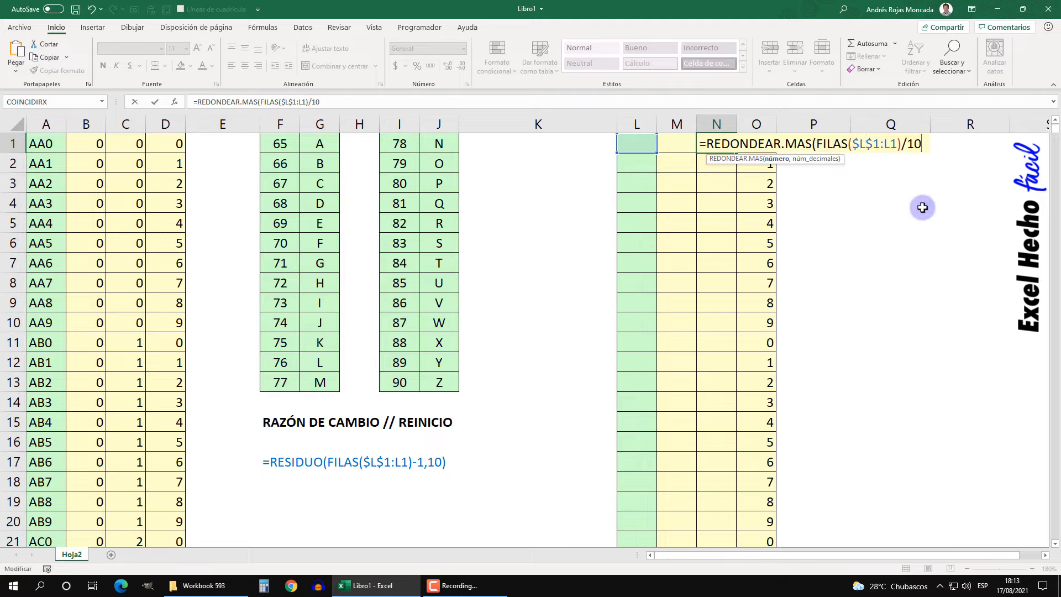
{"action": "type", "text": ",0"}
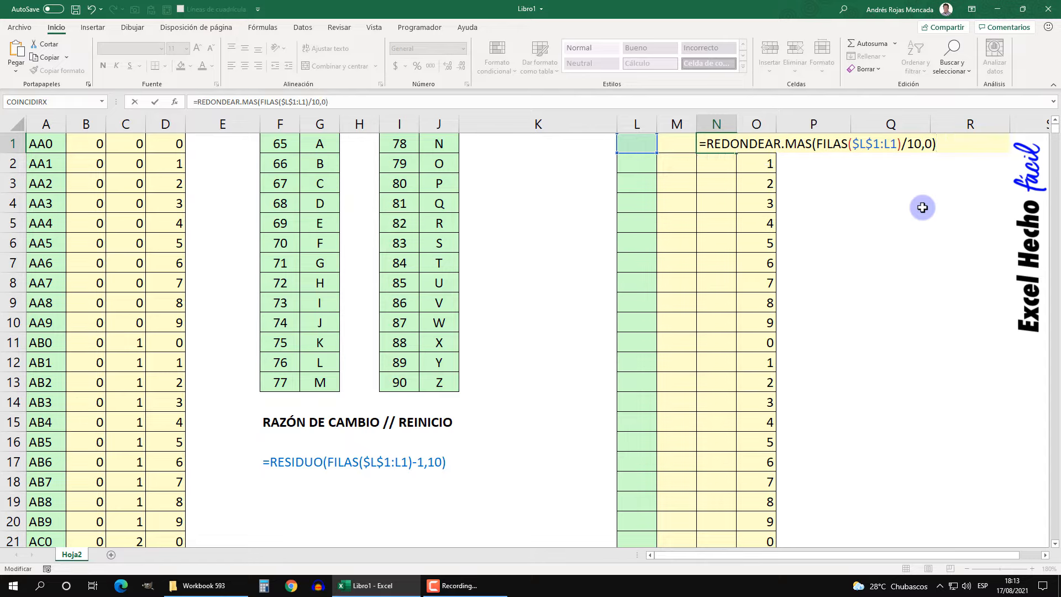
{"action": "key", "text": "Return"}
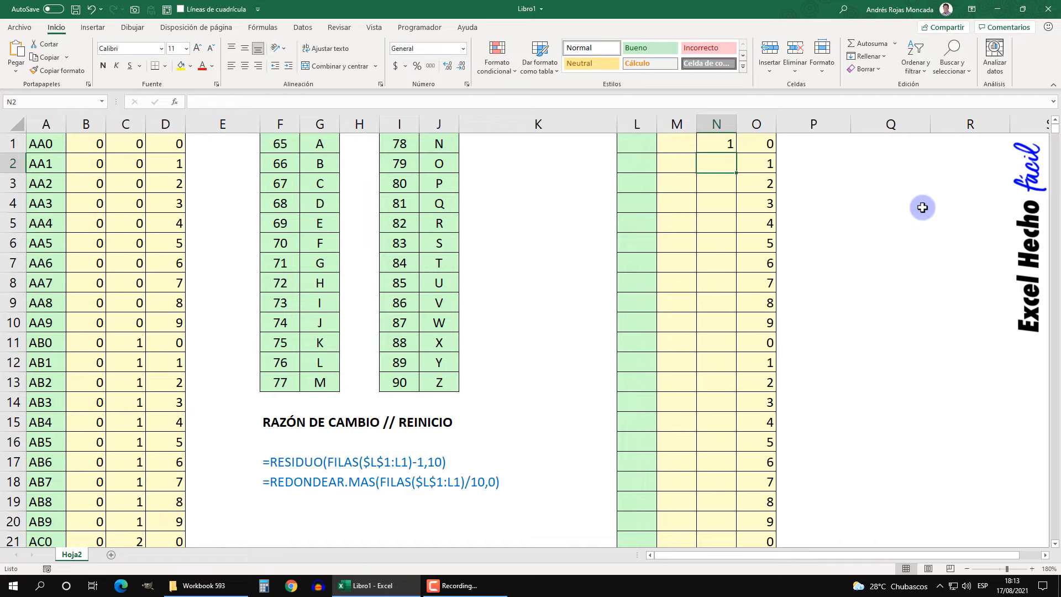
- Evaluate the FILAS($L$1:L1) part inside the N1 formula, restore the reference and keep the formula as it was
{"action": "left_click", "coordinate": [729, 145]}
{"action": "key", "text": "F2"}
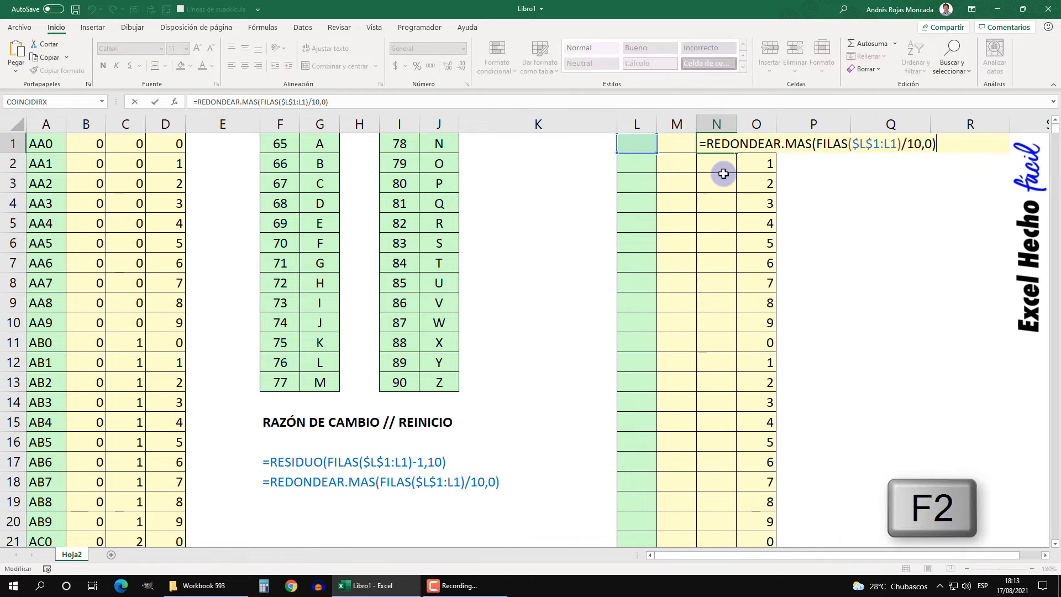
{"action": "left_click_drag", "start_coordinate": [817, 143], "coordinate": [901, 143]}
{"action": "key", "text": "F9"}
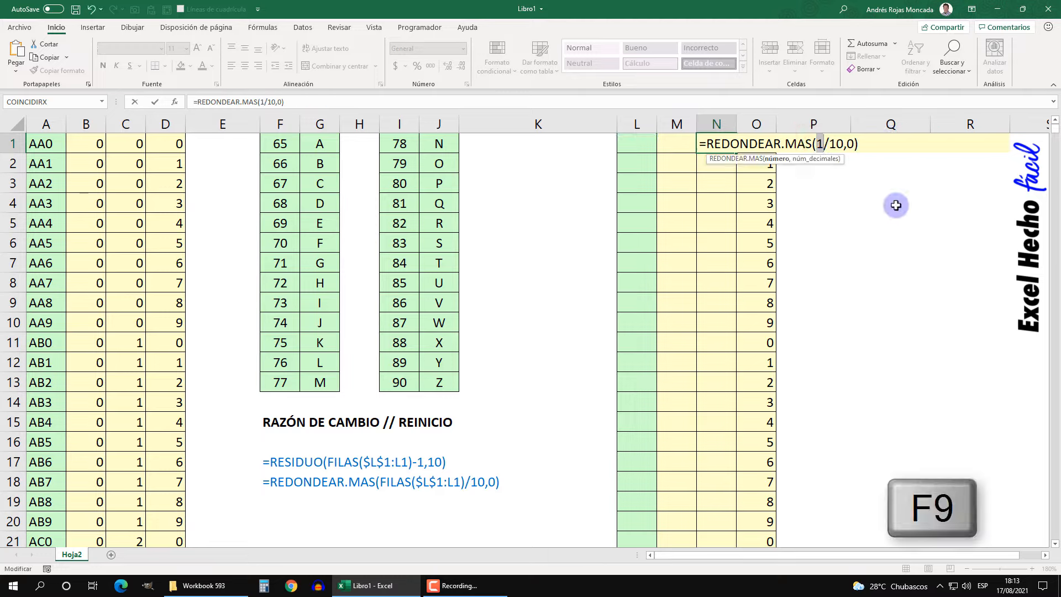
{"action": "key", "text": "ctrl+z"}
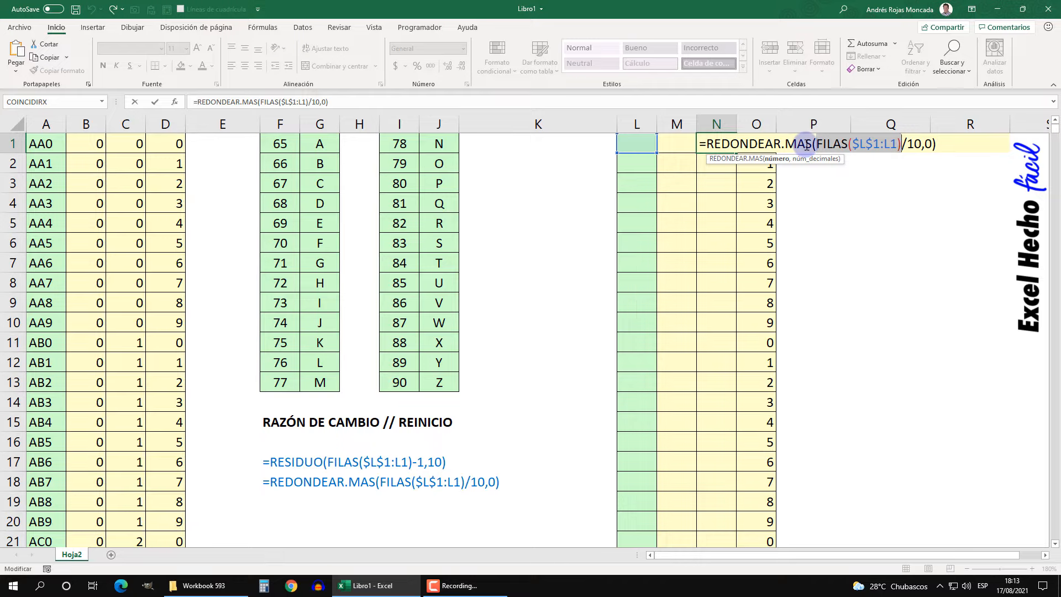
{"action": "left_click", "coordinate": [936, 146]}
{"action": "key", "text": "Return"}
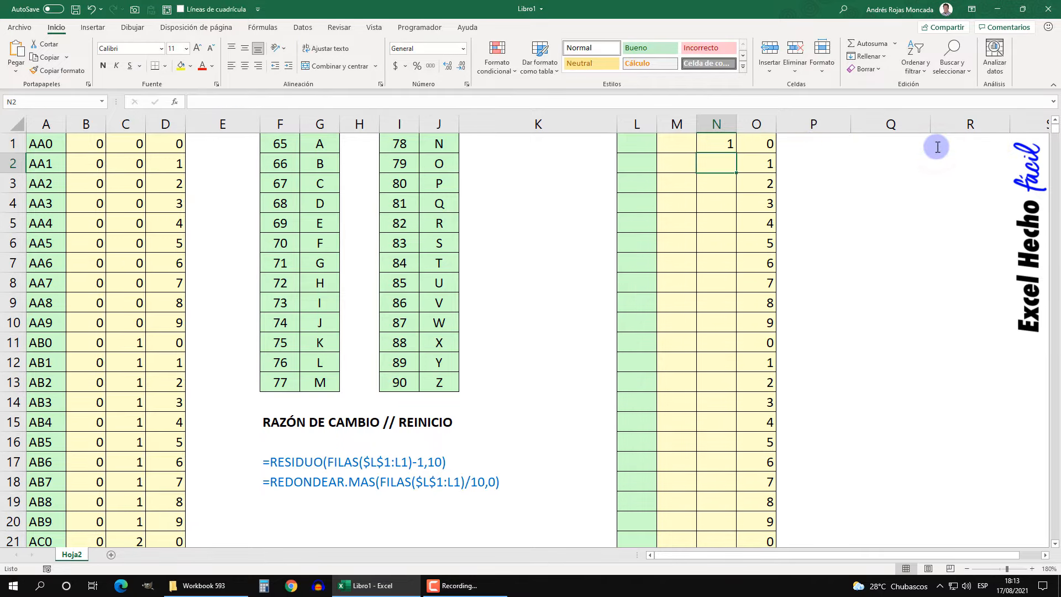
- Copy the N1 formula down column N in stages, through N10, N20 and finally N260
{"action": "left_click", "coordinate": [716, 144]}
{"action": "left_click_drag", "start_coordinate": [736, 152], "coordinate": [721, 324]}
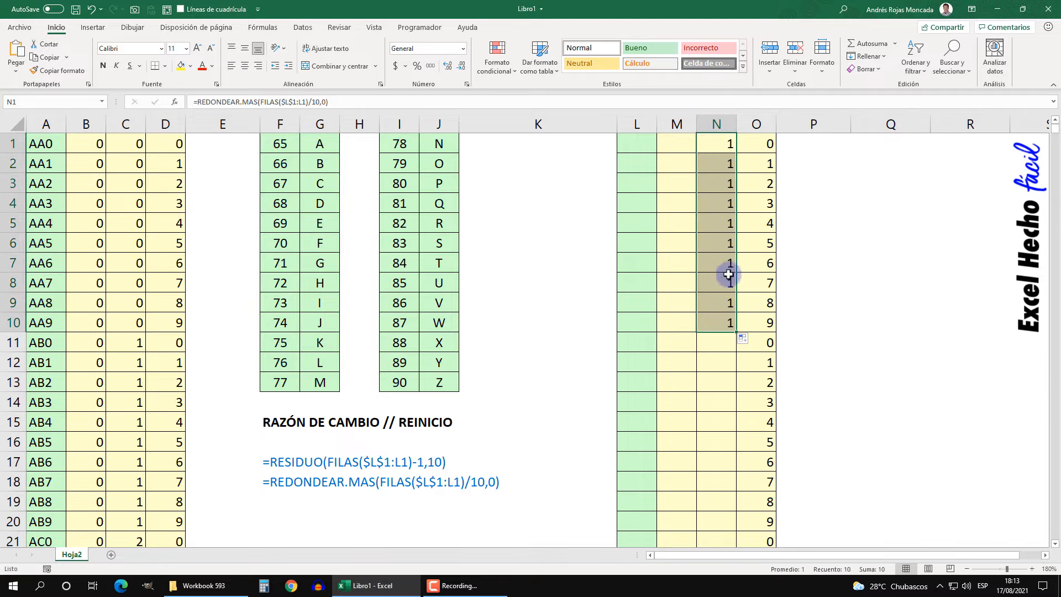
{"action": "left_click_drag", "start_coordinate": [736, 332], "coordinate": [725, 527]}
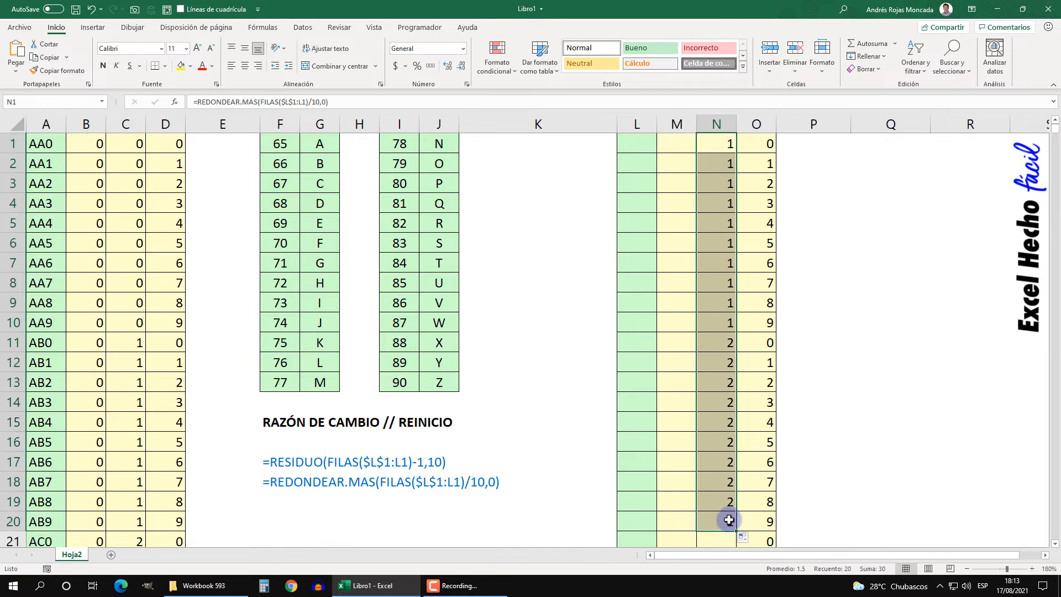
{"action": "scroll", "coordinate": [727, 516], "scroll_direction": "down", "scroll_amount": 4}
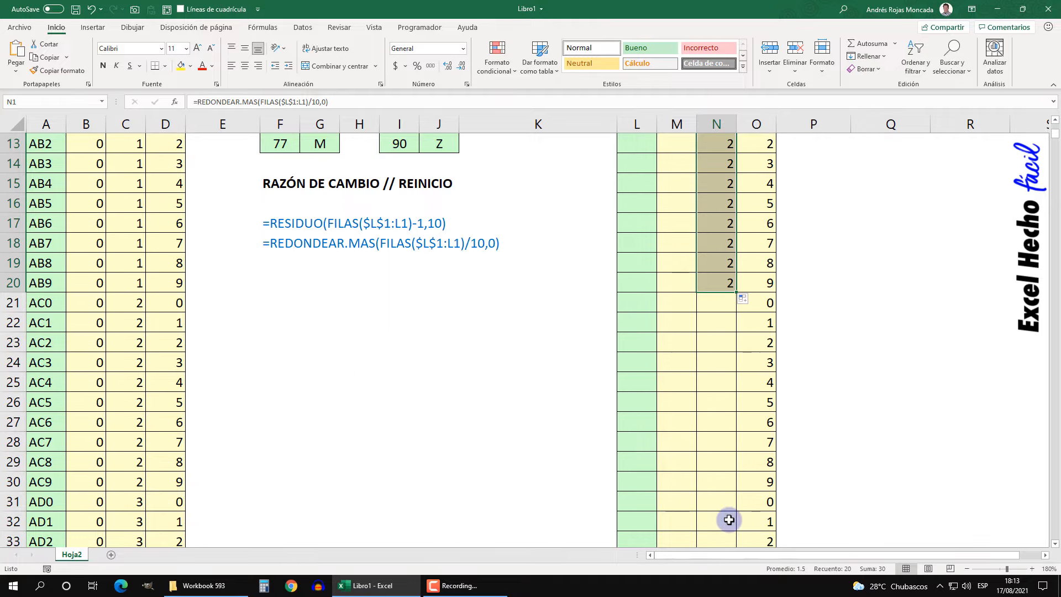
{"action": "scroll", "coordinate": [763, 445], "scroll_direction": "up", "scroll_amount": 4}
{"action": "left_click", "coordinate": [727, 145]}
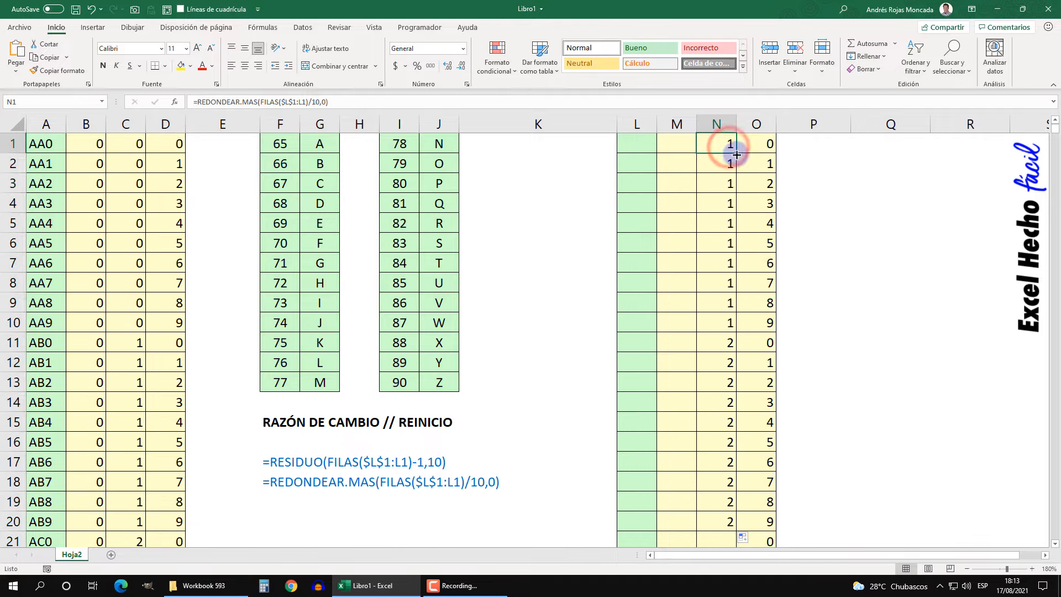
{"action": "left_click_drag", "start_coordinate": [735, 154], "coordinate": [743, 494]}
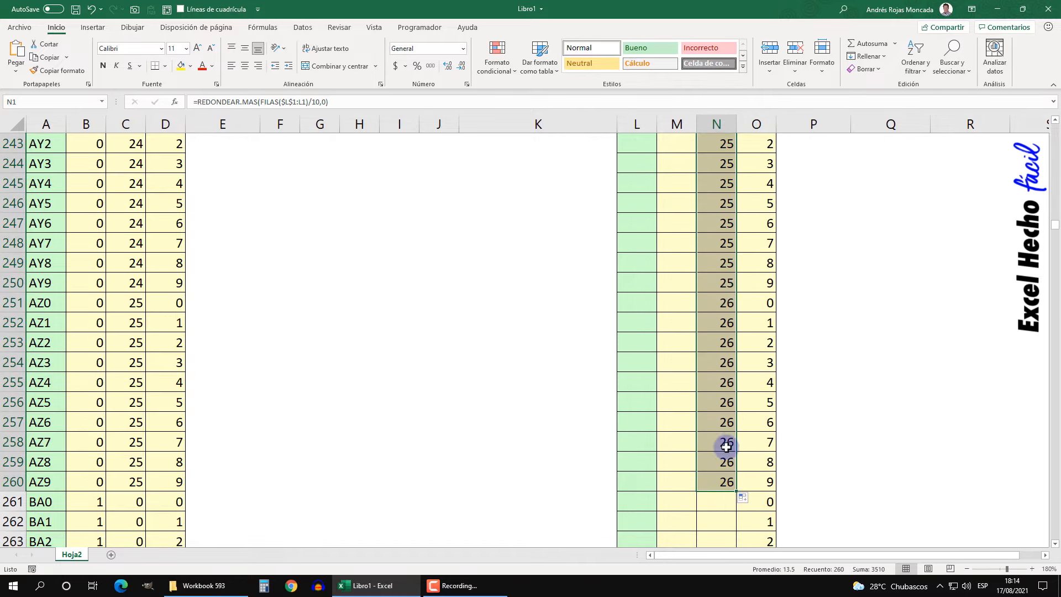
- Check the first and last indexes of N1:N260 against the letter lists in G1:G13 and J1:J13
{"action": "key", "text": "ctrl+Up"}
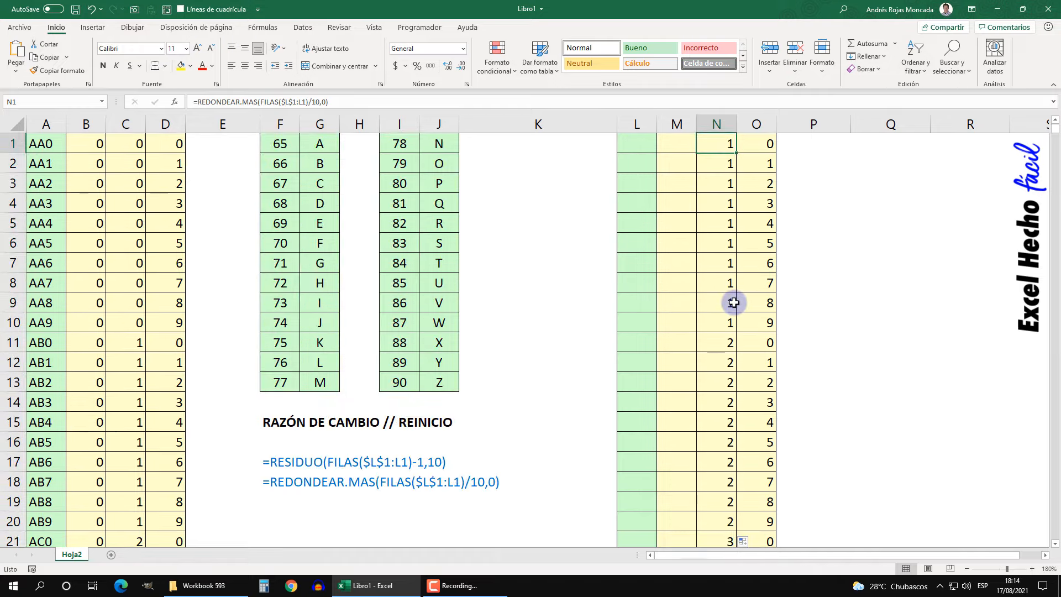
{"action": "key", "text": "ctrl+Down"}
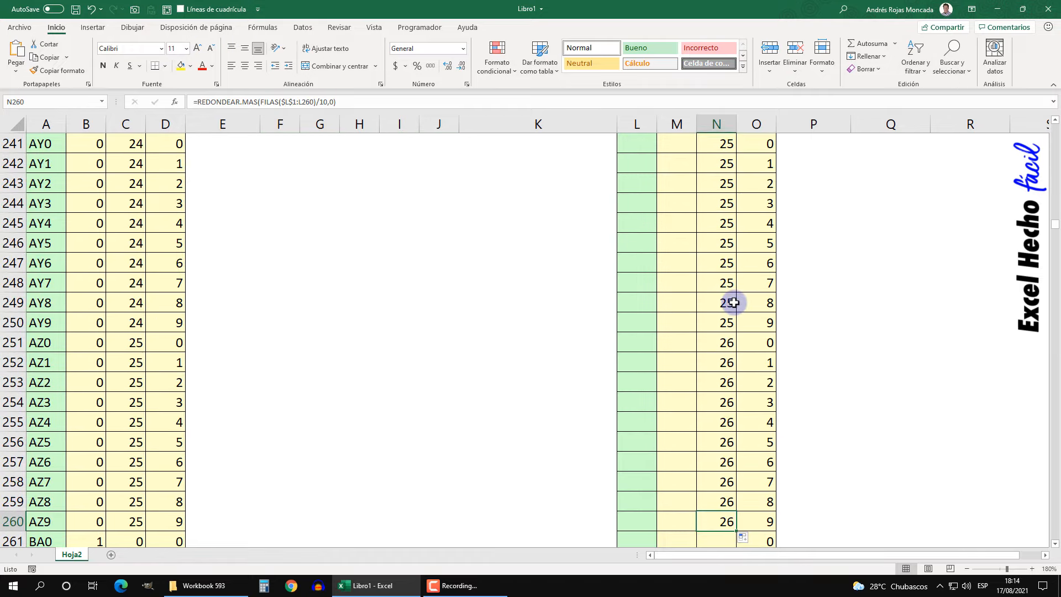
{"action": "key", "text": "ctrl+Up"}
{"action": "left_click", "coordinate": [318, 143]}
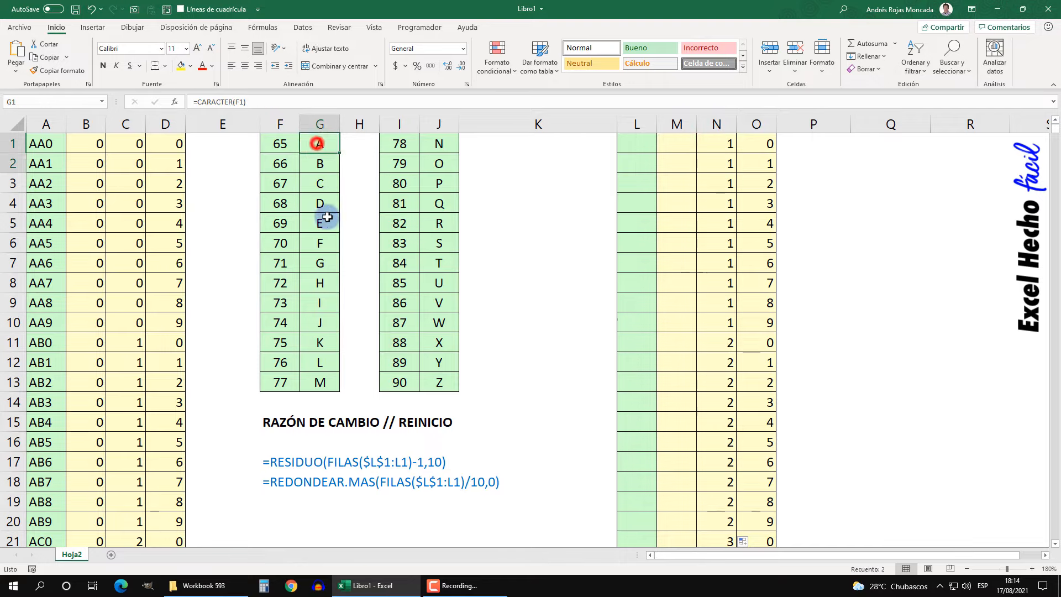
{"action": "left_click_drag", "start_coordinate": [328, 217], "coordinate": [353, 380]}
{"action": "left_click_drag", "start_coordinate": [442, 145], "coordinate": [449, 385]}
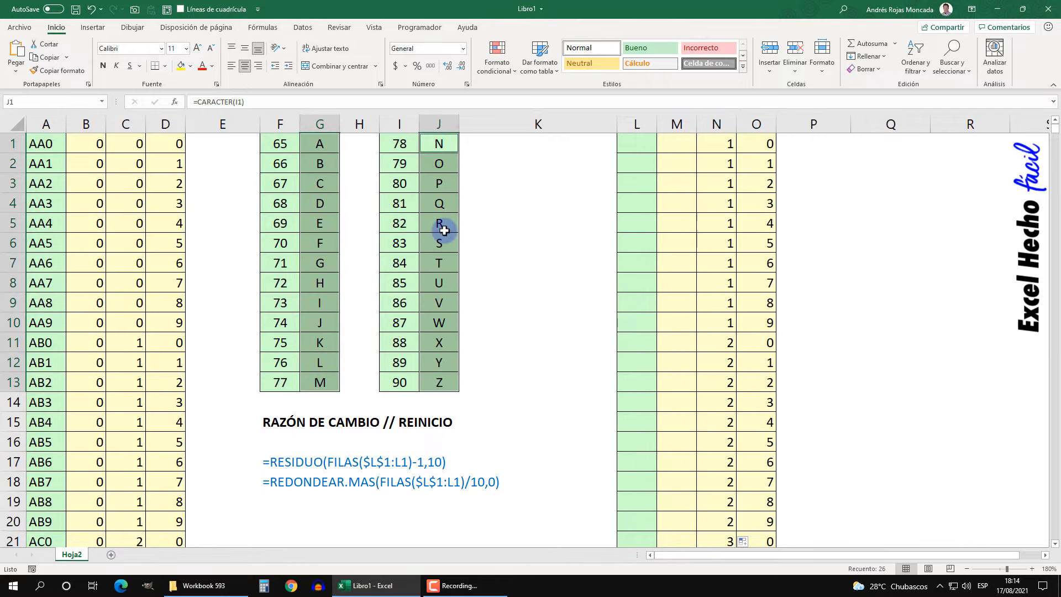
- Try extending the index formula from N260 to N261, undo the extension and return to N1
{"action": "left_click", "coordinate": [711, 145]}
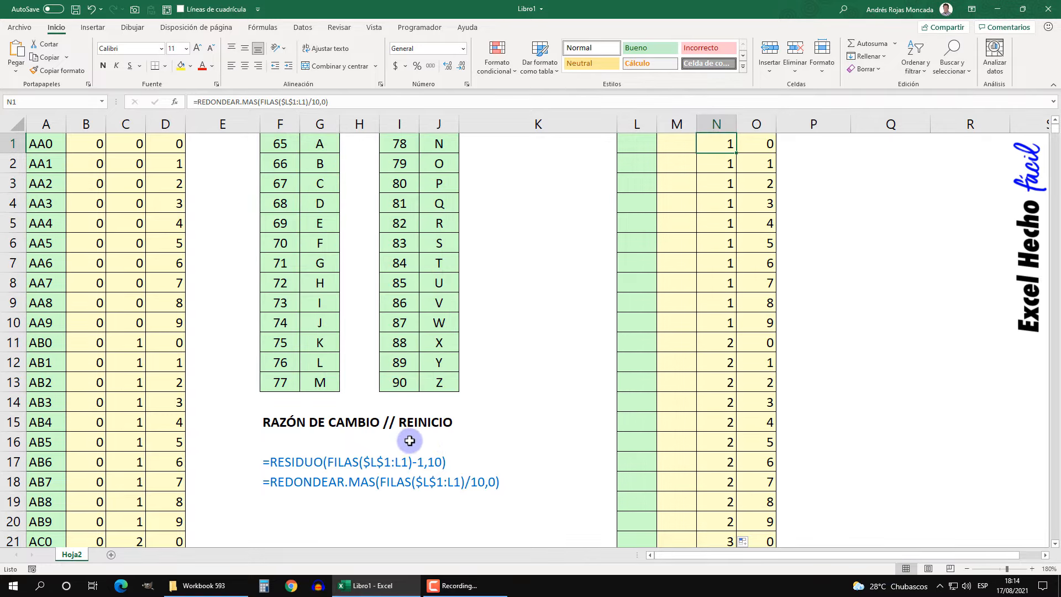
{"action": "key", "text": "ctrl+Down"}
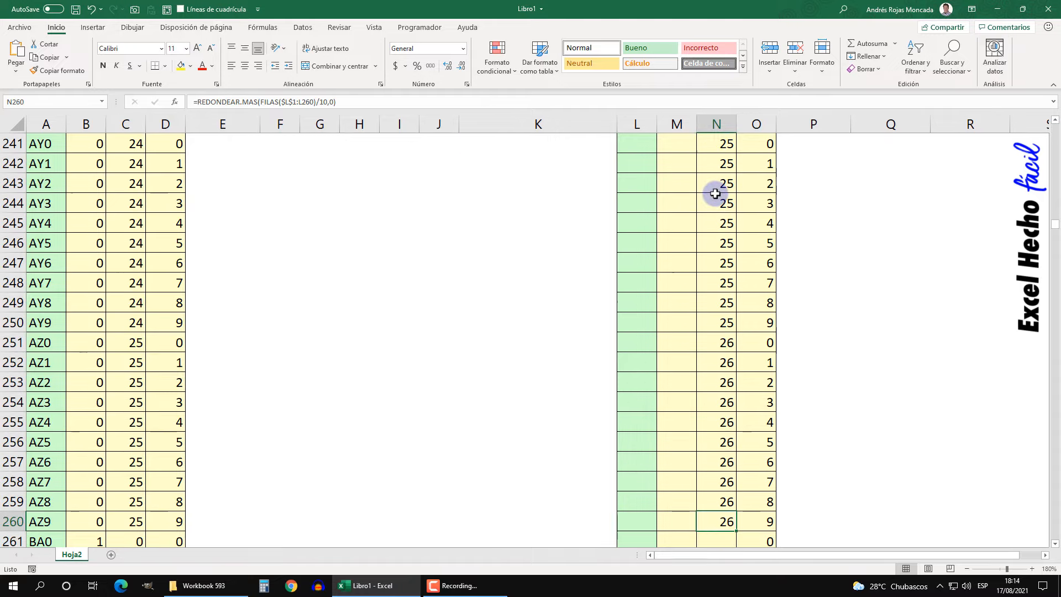
{"action": "scroll", "coordinate": [715, 193], "scroll_direction": "down", "scroll_amount": 4}
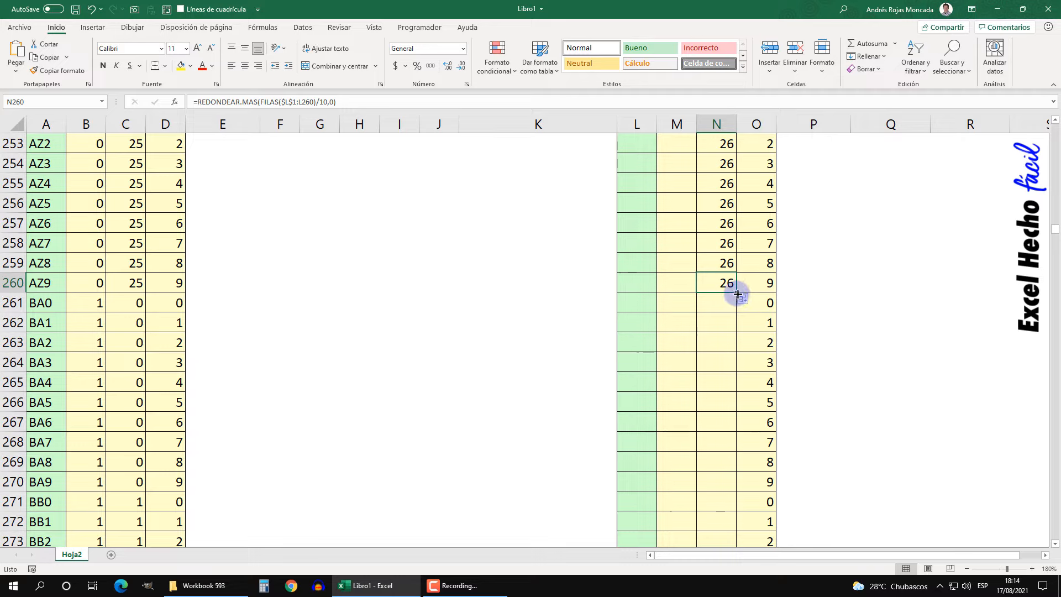
{"action": "left_click_drag", "start_coordinate": [736, 292], "coordinate": [724, 319]}
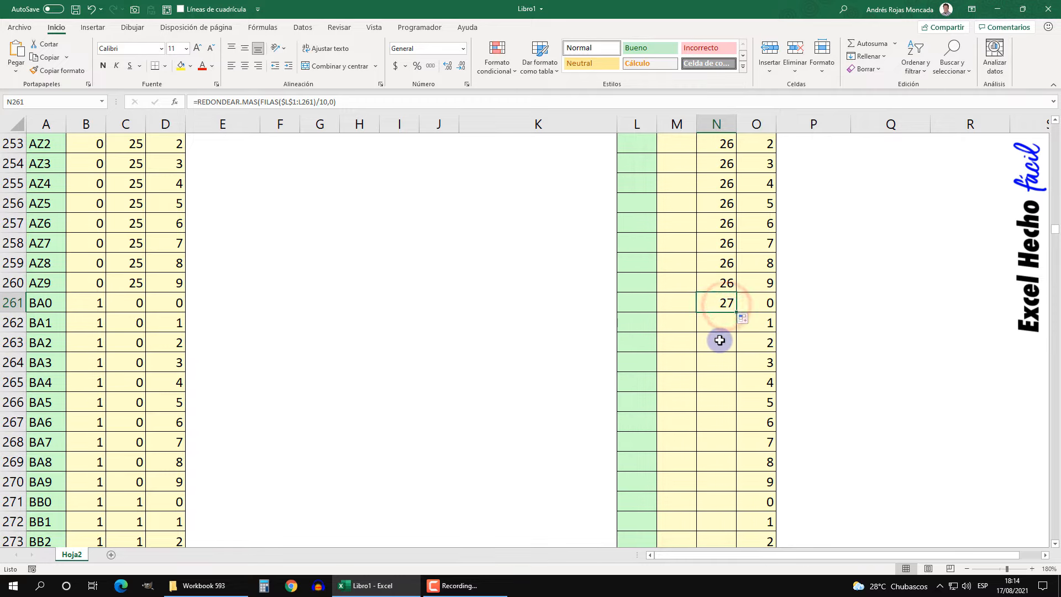
{"action": "key", "text": "ctrl+z"}
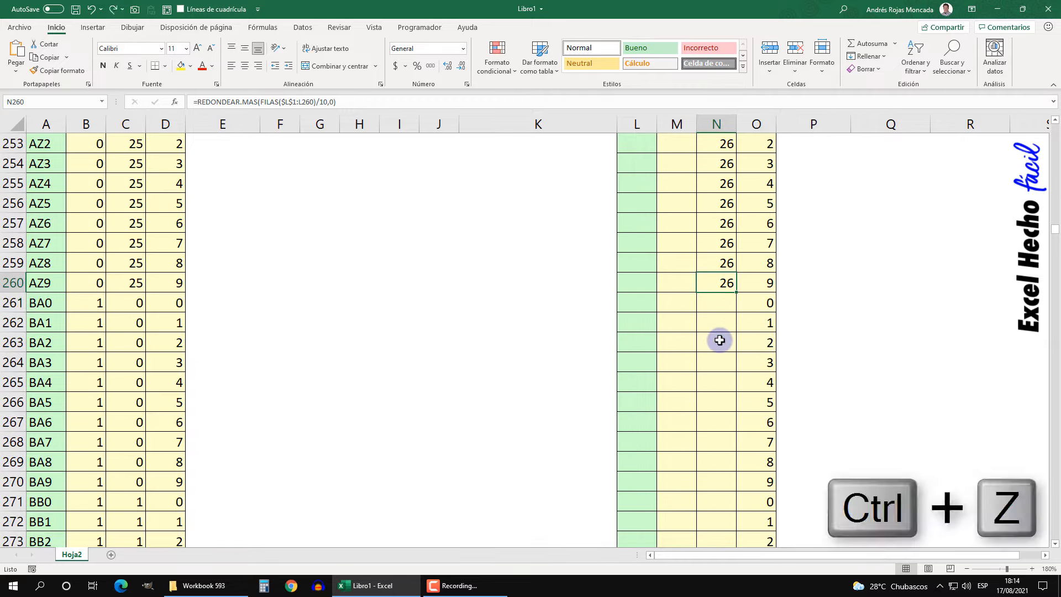
{"action": "key", "text": "ctrl+Up"}
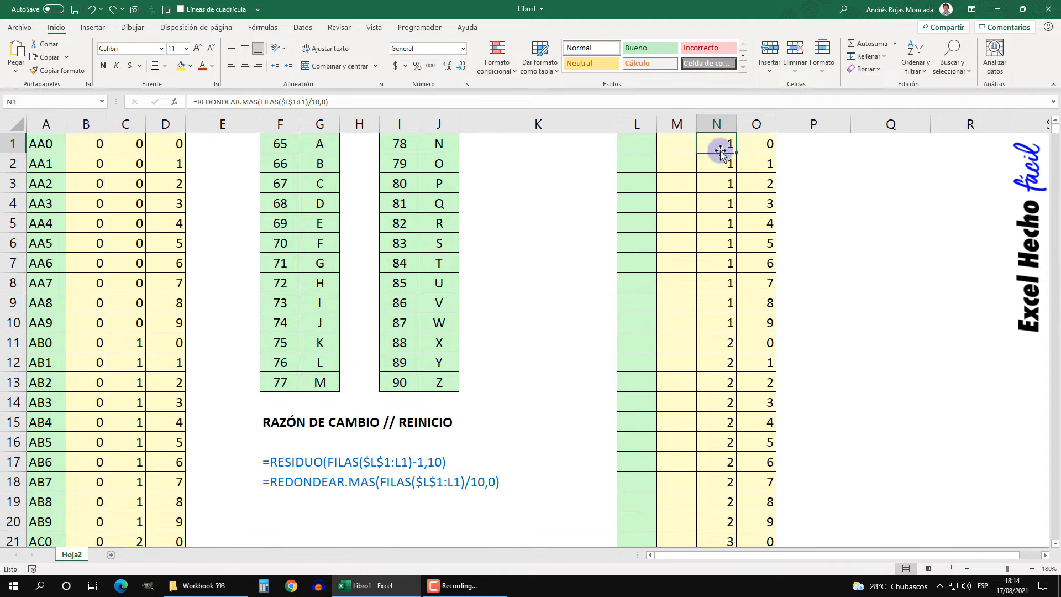
- Subtract 1 at the end of the N1 formula and copy it down column N to N260
{"action": "key", "text": "F2"}
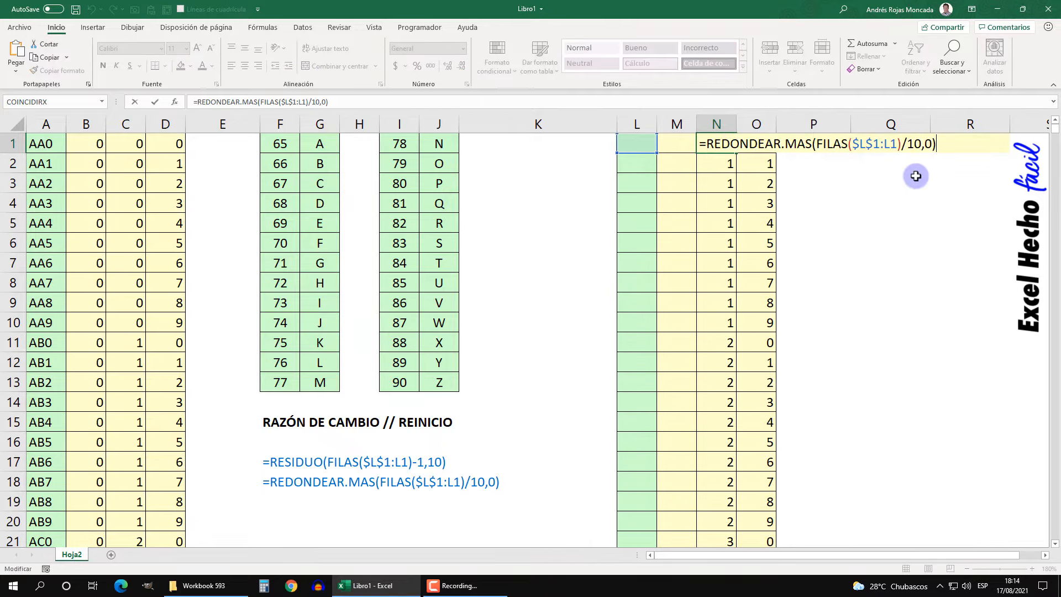
{"action": "type", "text": "-1"}
{"action": "key", "text": "Return"}
{"action": "left_click", "coordinate": [701, 142]}
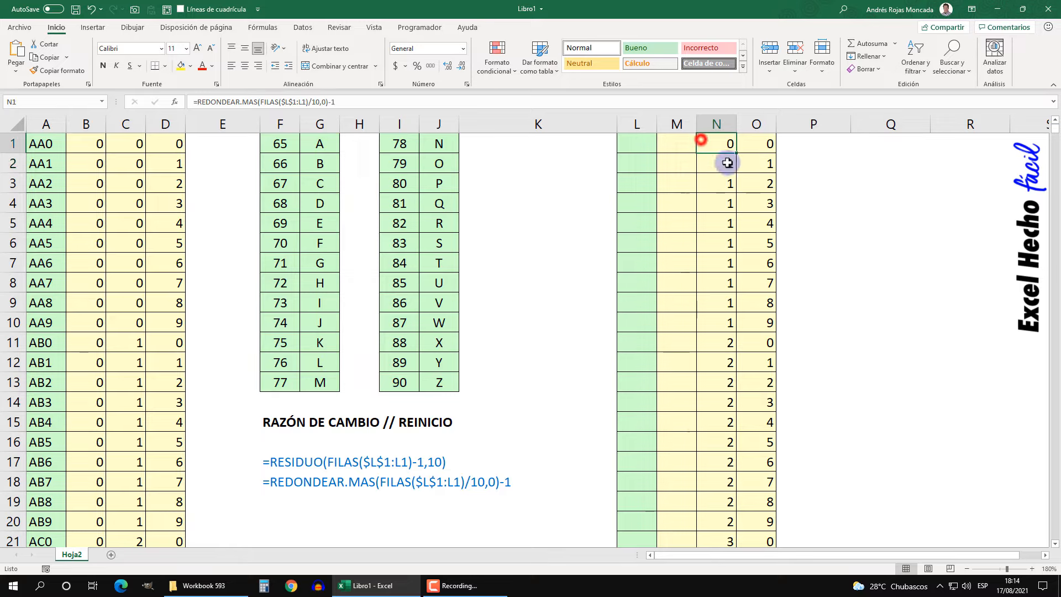
{"action": "double_click", "coordinate": [737, 154]}
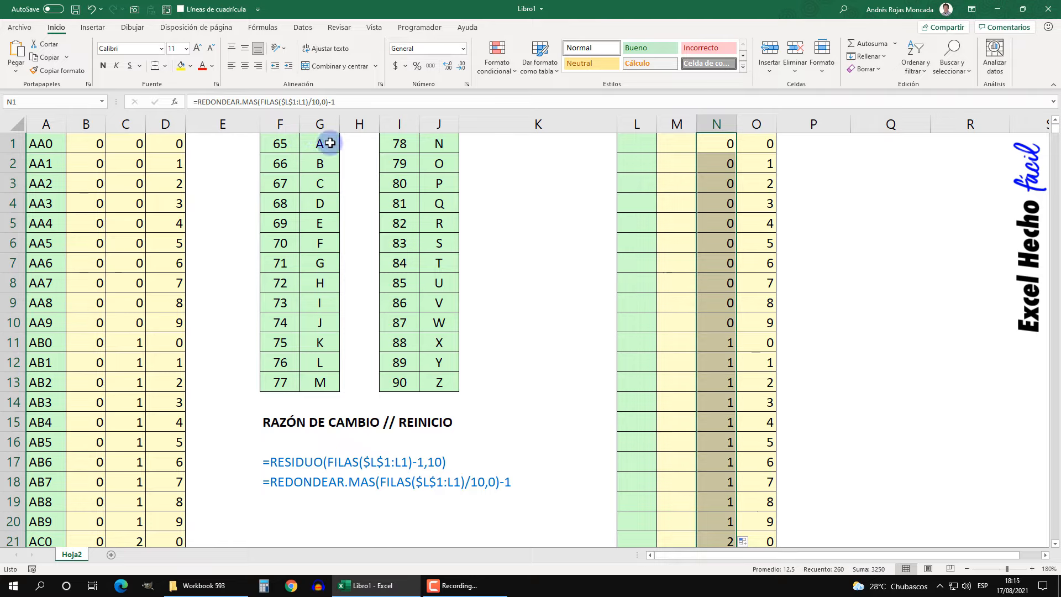
{"action": "left_click", "coordinate": [726, 144]}
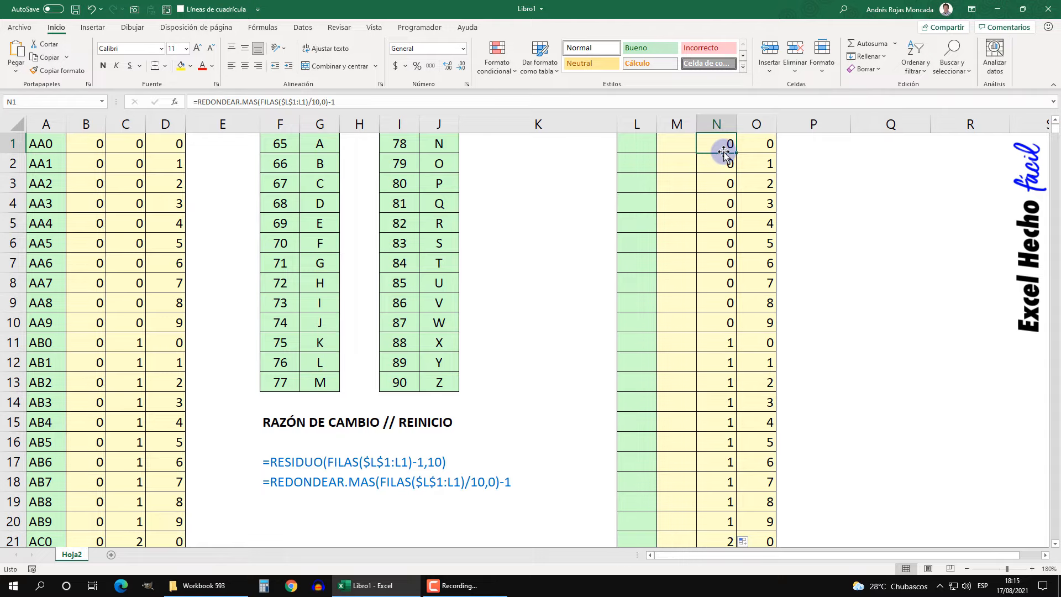
- Try extending the index formula from N260 to N261, clear N261 and select the indexes from N260 up to N1
{"action": "scroll", "coordinate": [723, 152], "scroll_direction": "down", "scroll_amount": 2}
{"action": "scroll", "coordinate": [724, 152], "scroll_direction": "down", "scroll_amount": 20}
{"action": "left_click", "coordinate": [728, 409]}
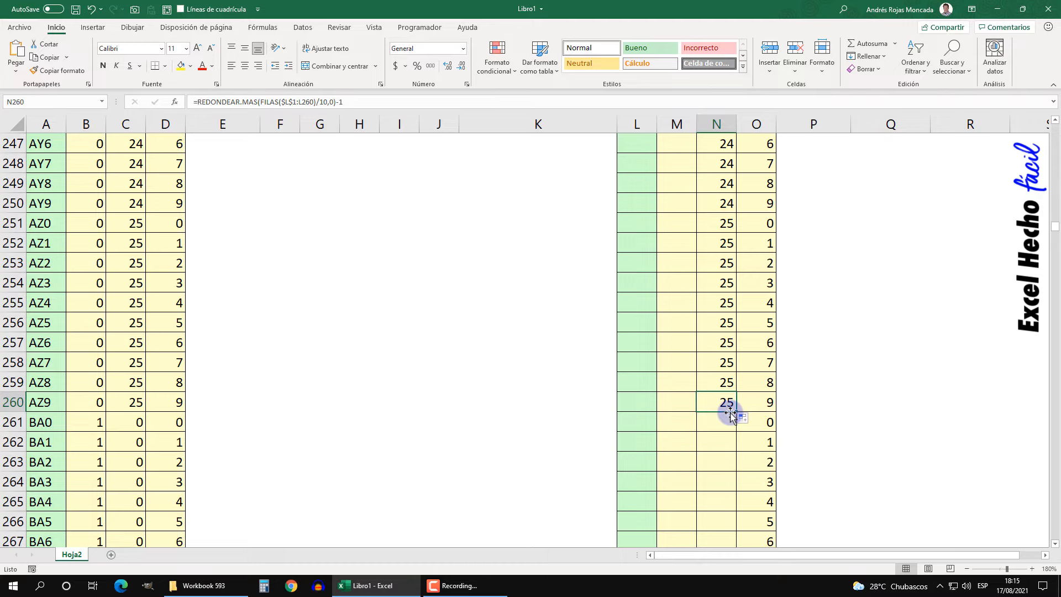
{"action": "mouse_move", "coordinate": [730, 414]}
{"action": "left_mouse_down"}
{"action": "mouse_move", "coordinate": [736, 434]}
{"action": "mouse_move", "coordinate": [728, 426]}
{"action": "left_mouse_up"}
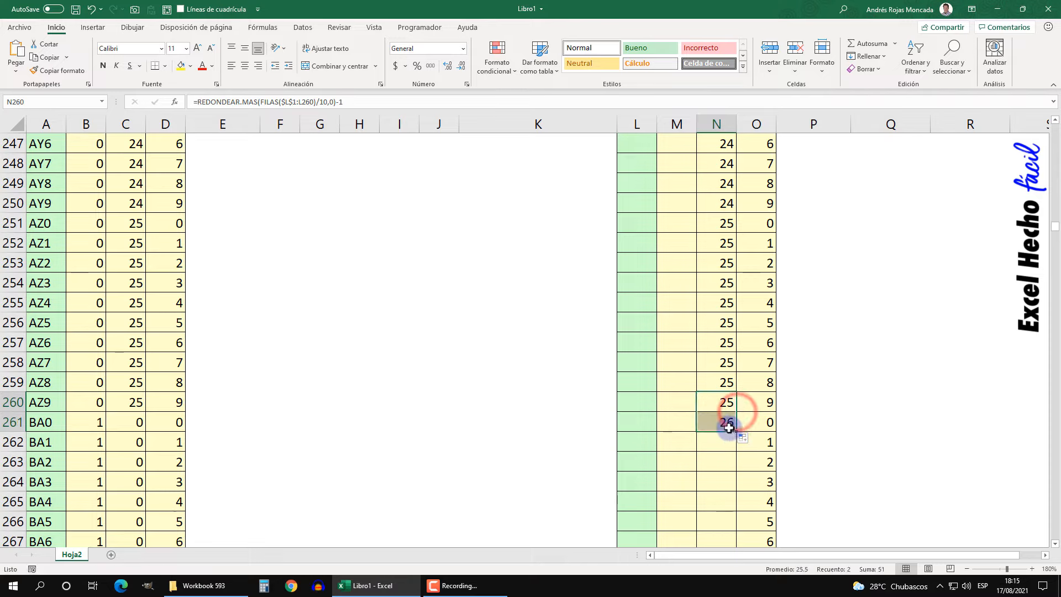
{"action": "left_click", "coordinate": [718, 429]}
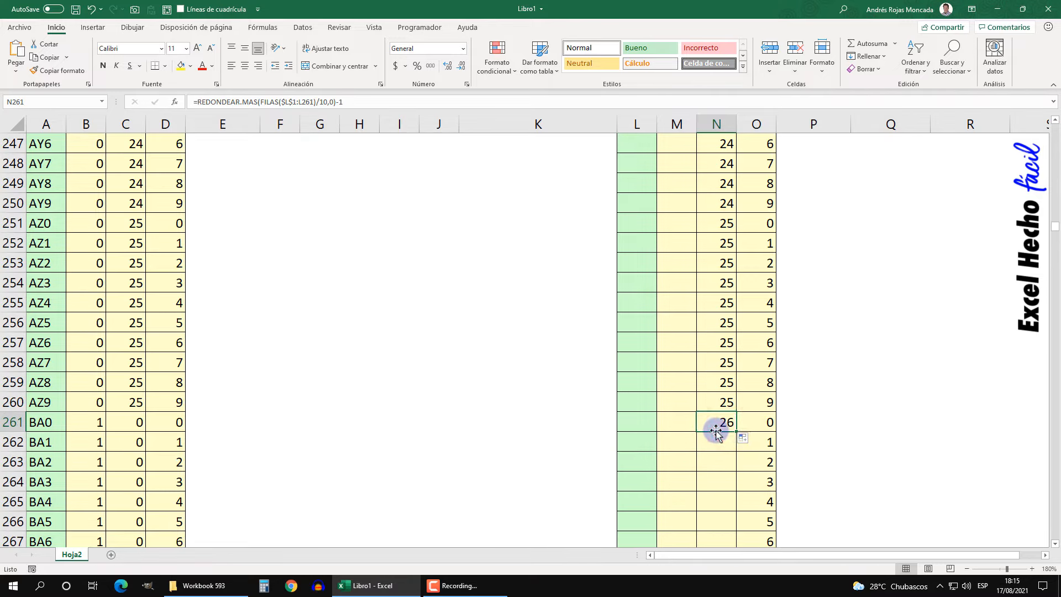
{"action": "key", "text": "ctrl+Up"}
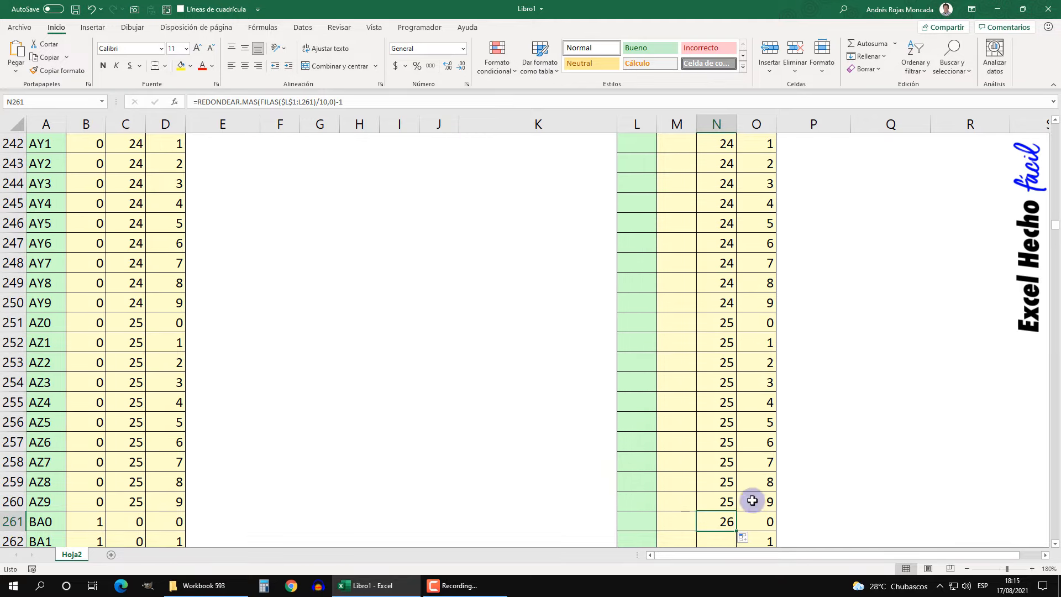
{"action": "left_click", "coordinate": [711, 522]}
{"action": "key", "text": "Delete"}
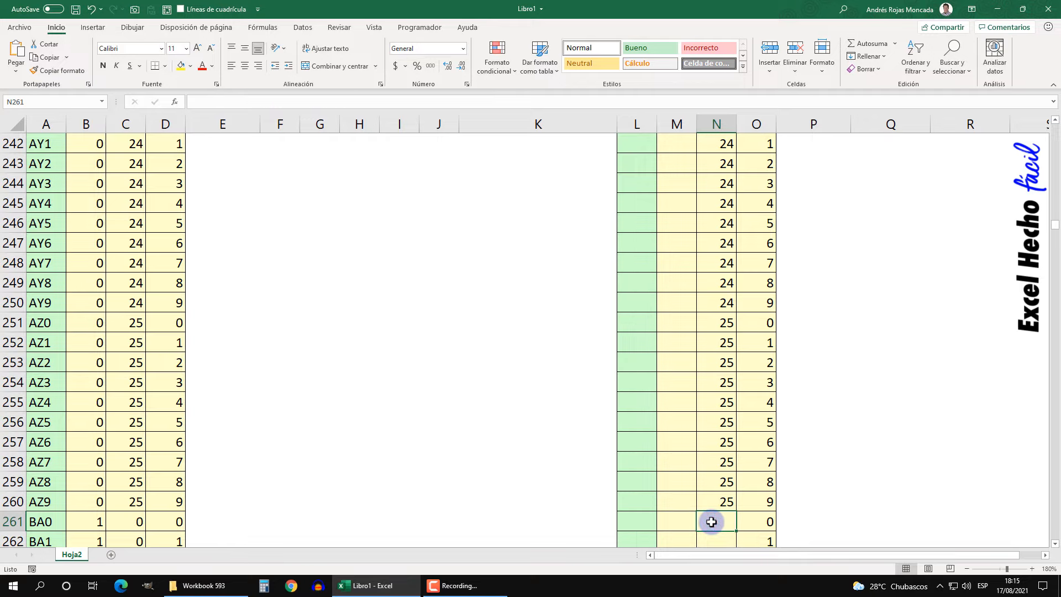
{"action": "key", "text": "Up"}
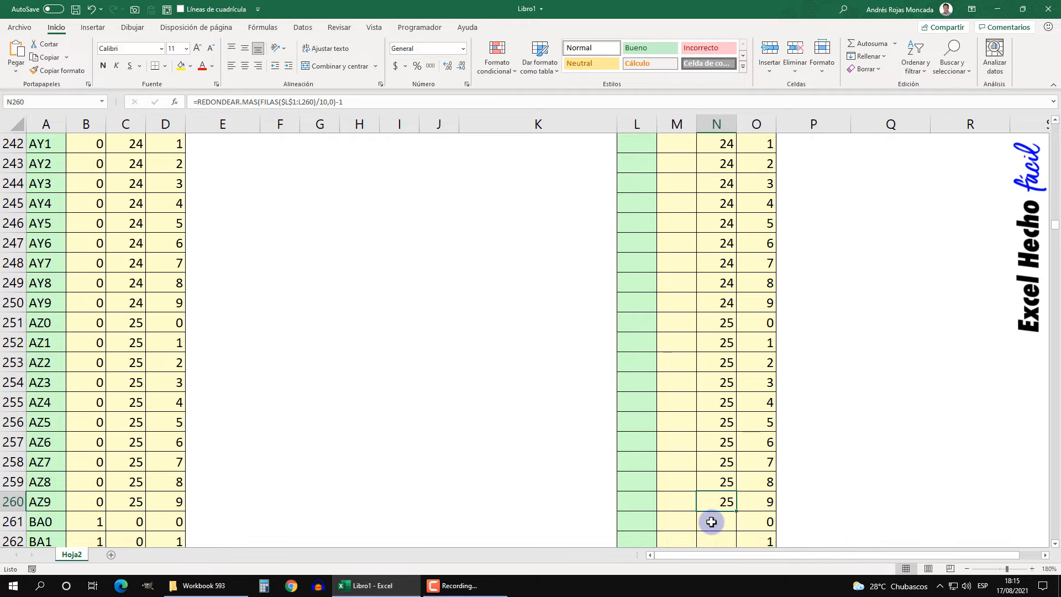
{"action": "key", "text": "ctrl+shift+Up"}
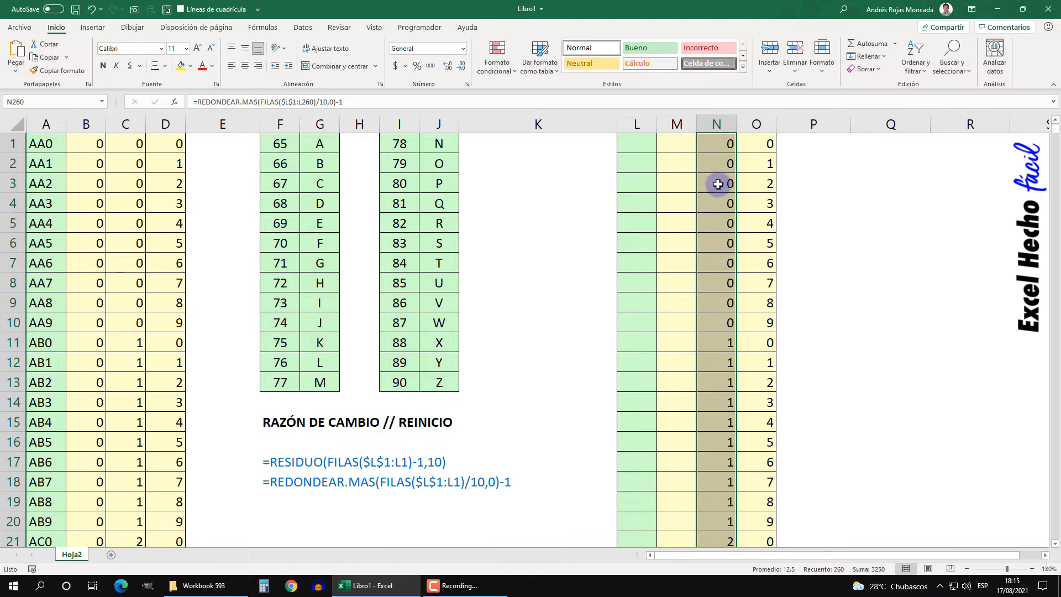
- Wrap the N1 formula in RESIDUO with divisor 26: =RESIDUO(REDONDEAR.MAS(FILAS($L$1:L1)/10,0)-1,26)
{"action": "left_click", "coordinate": [708, 146]}
{"action": "key", "text": "F2"}
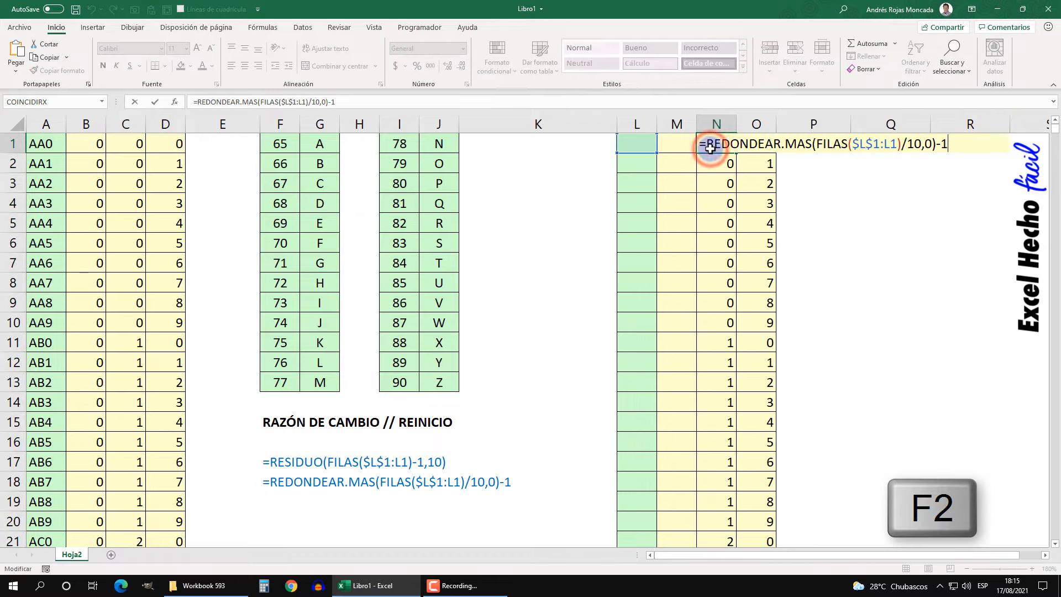
{"action": "left_click", "coordinate": [705, 145]}
{"action": "type", "text": "resid"}
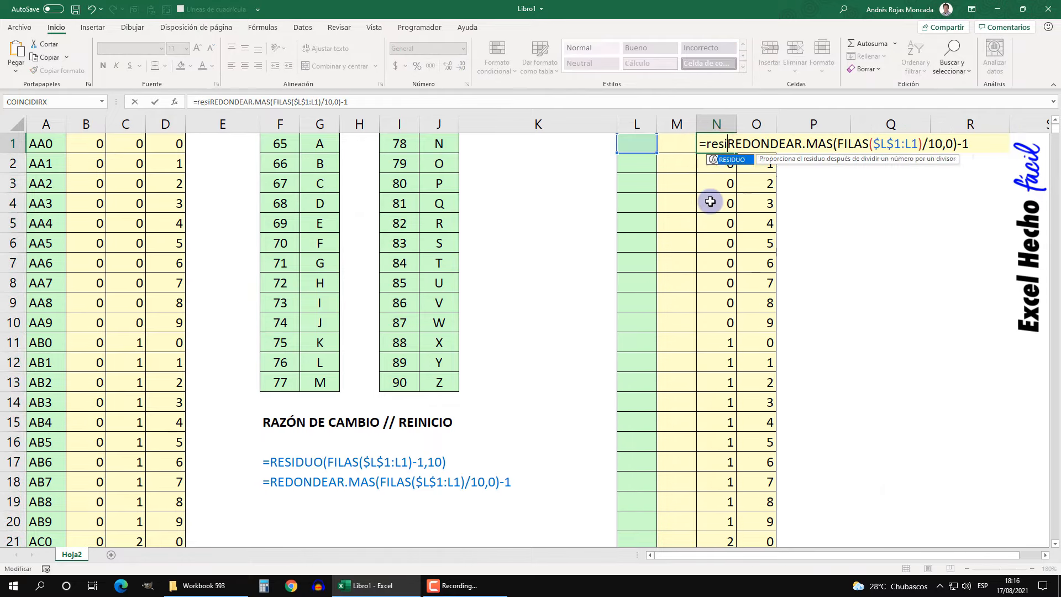
{"action": "key", "text": "Tab"}
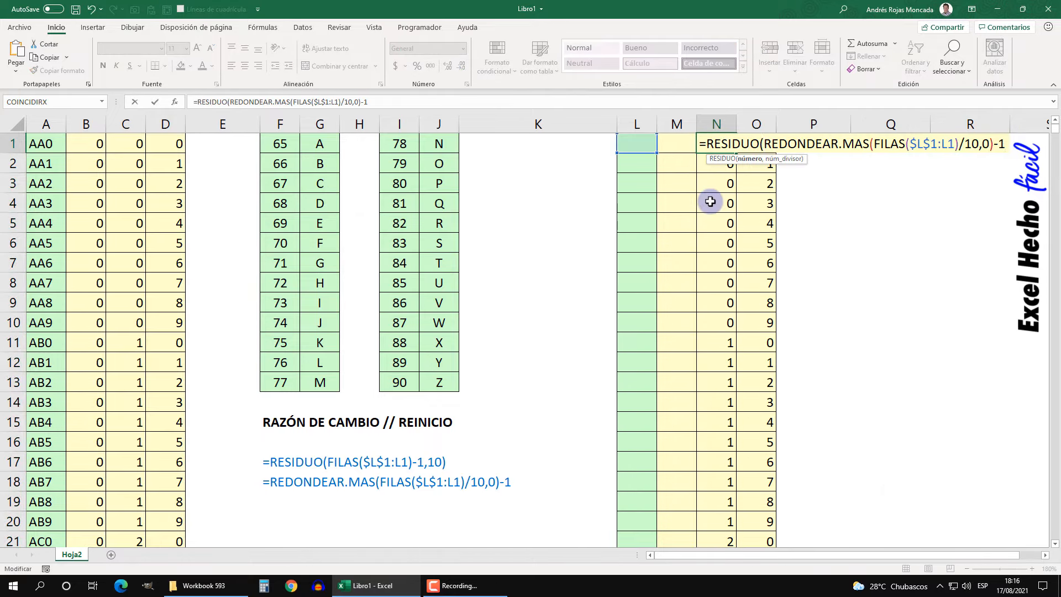
{"action": "left_click", "coordinate": [1003, 145]}
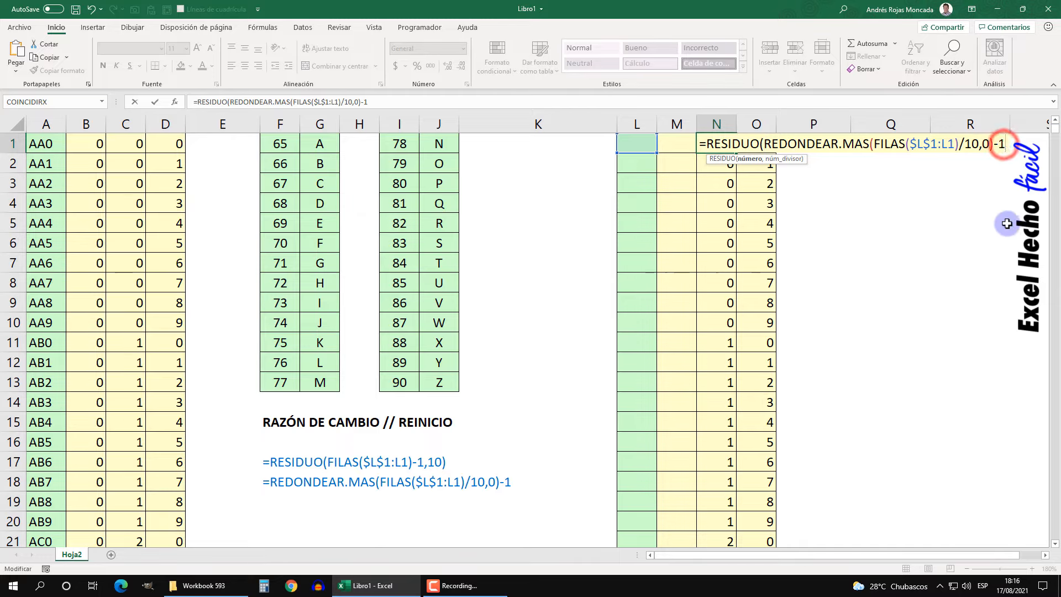
{"action": "type", "text": ",26"}
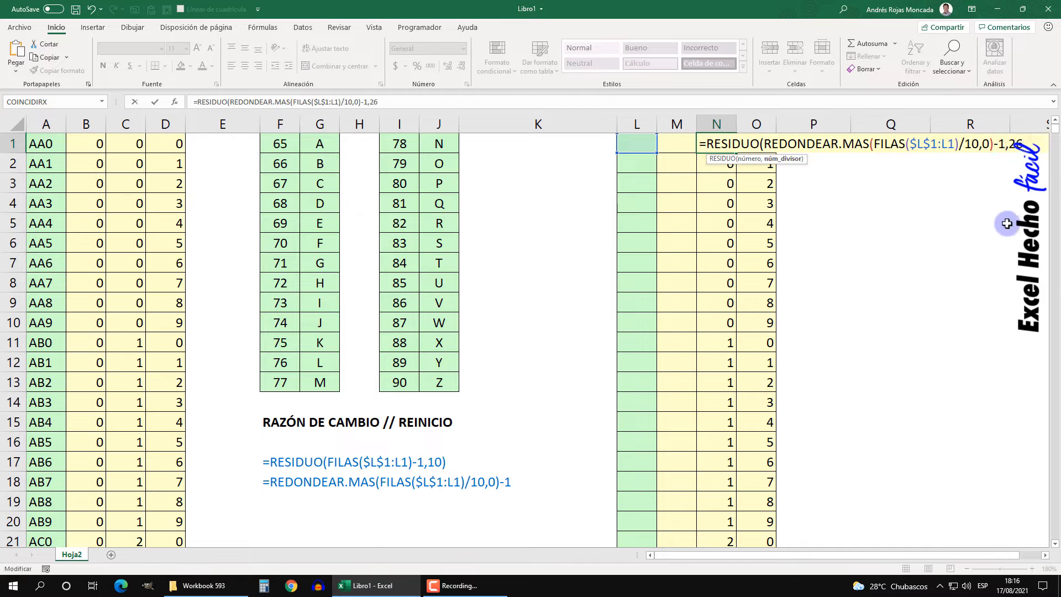
{"action": "type", "text": ")"}
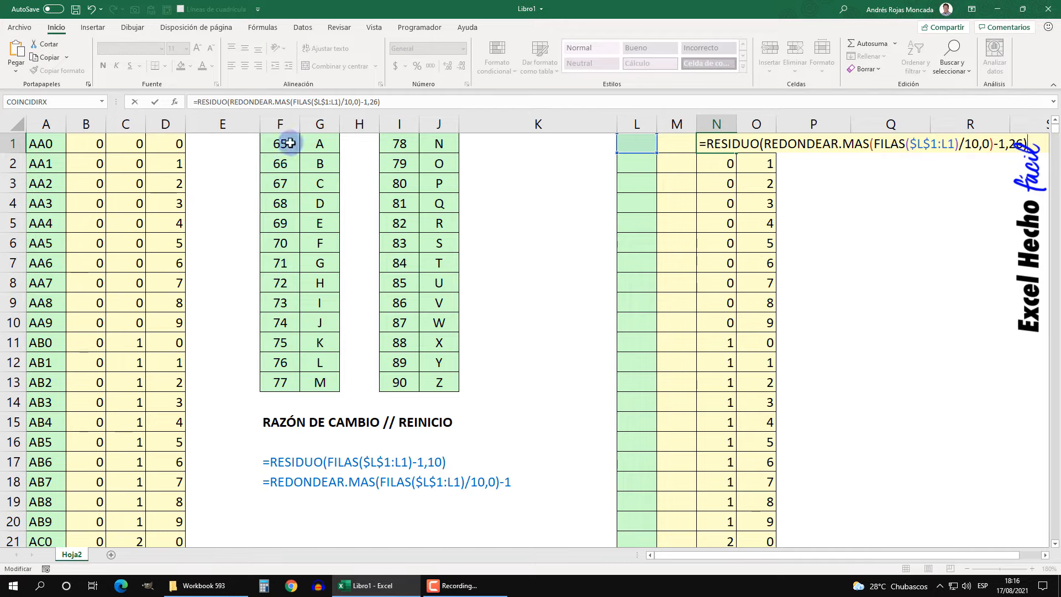
{"action": "key", "text": "Return"}
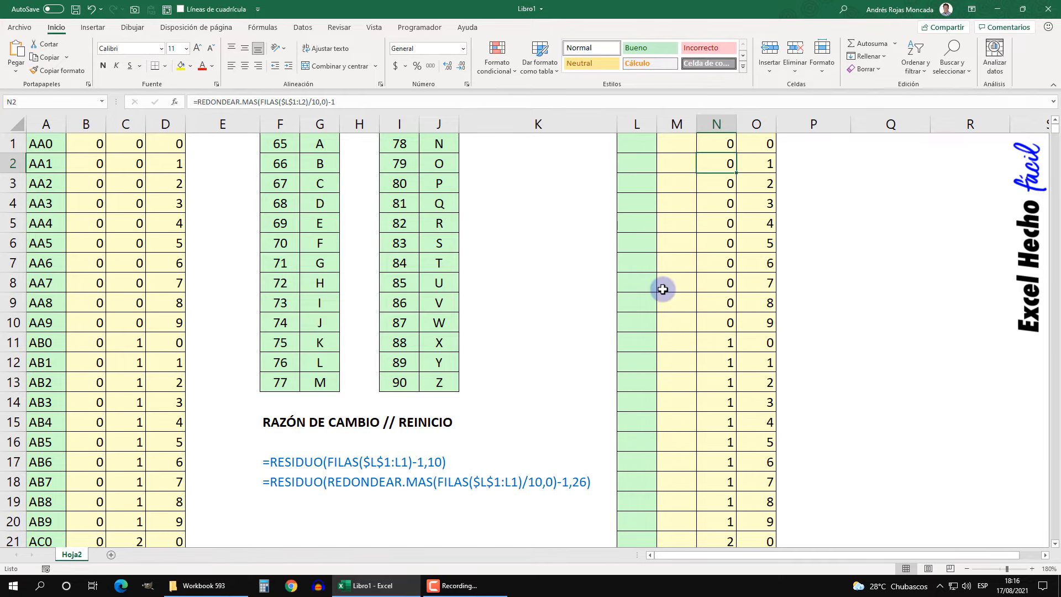
- Copy the N1 RESIDUO formula down to N260 and extend it to N261 to test the restart
{"action": "left_click", "coordinate": [715, 143]}
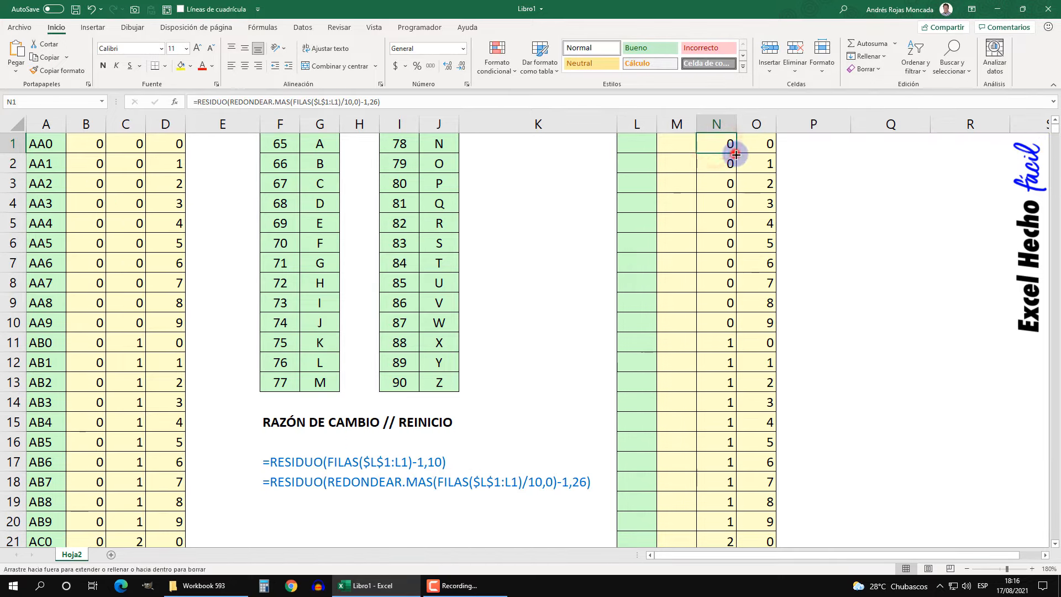
{"action": "double_click", "coordinate": [737, 154]}
{"action": "scroll", "coordinate": [758, 325], "scroll_direction": "down", "scroll_amount": 14}
{"action": "scroll", "coordinate": [758, 325], "scroll_direction": "down", "scroll_amount": 12}
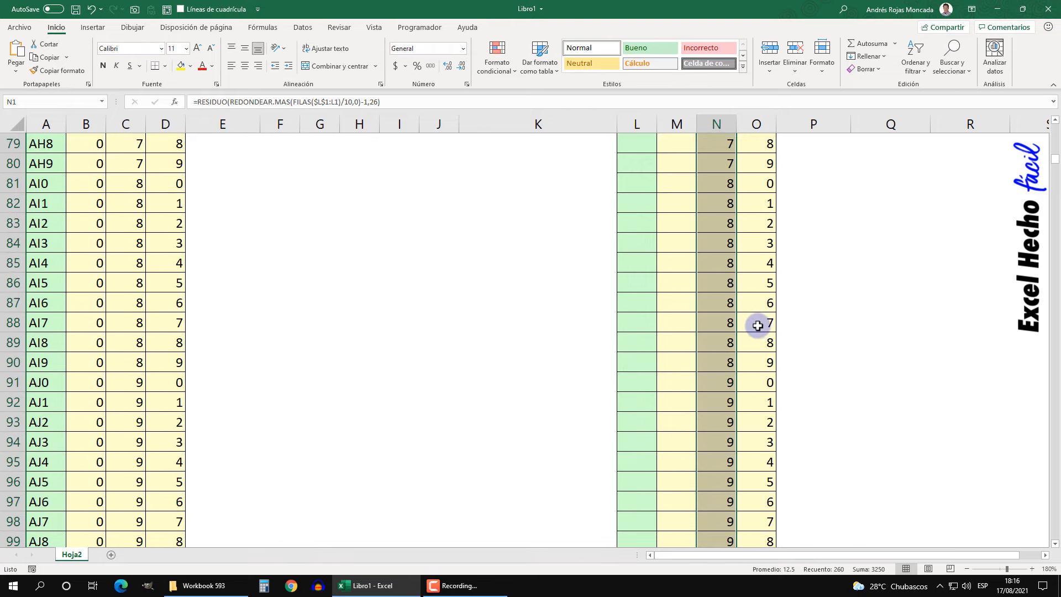
{"action": "left_click", "coordinate": [730, 310]}
{"action": "double_click", "coordinate": [730, 312]}
{"action": "scroll", "coordinate": [732, 317], "scroll_direction": "down", "scroll_amount": 2}
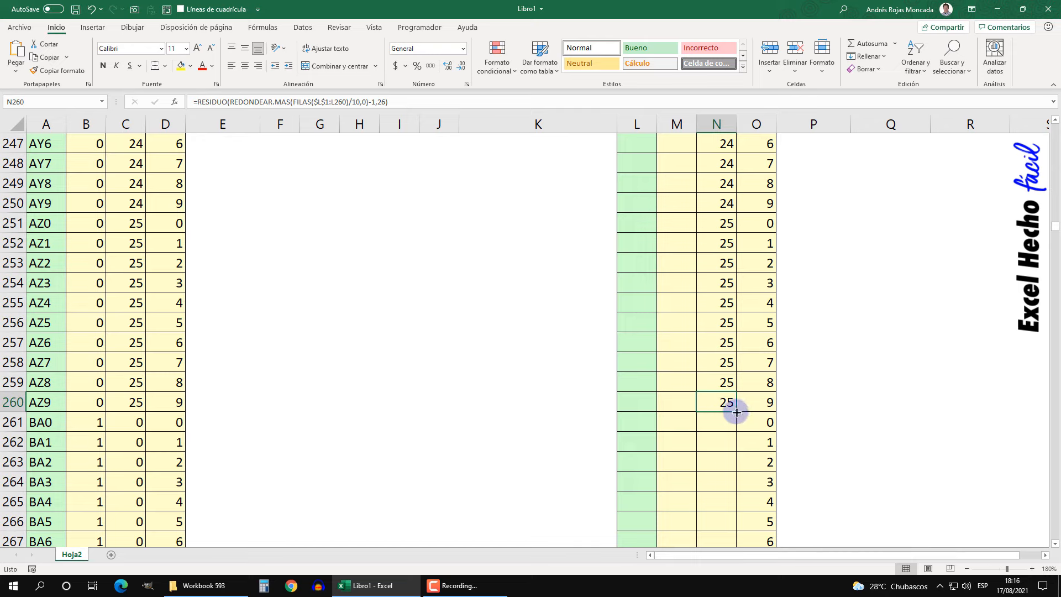
{"action": "left_click_drag", "start_coordinate": [735, 412], "coordinate": [737, 432]}
{"action": "left_click", "coordinate": [726, 426]}
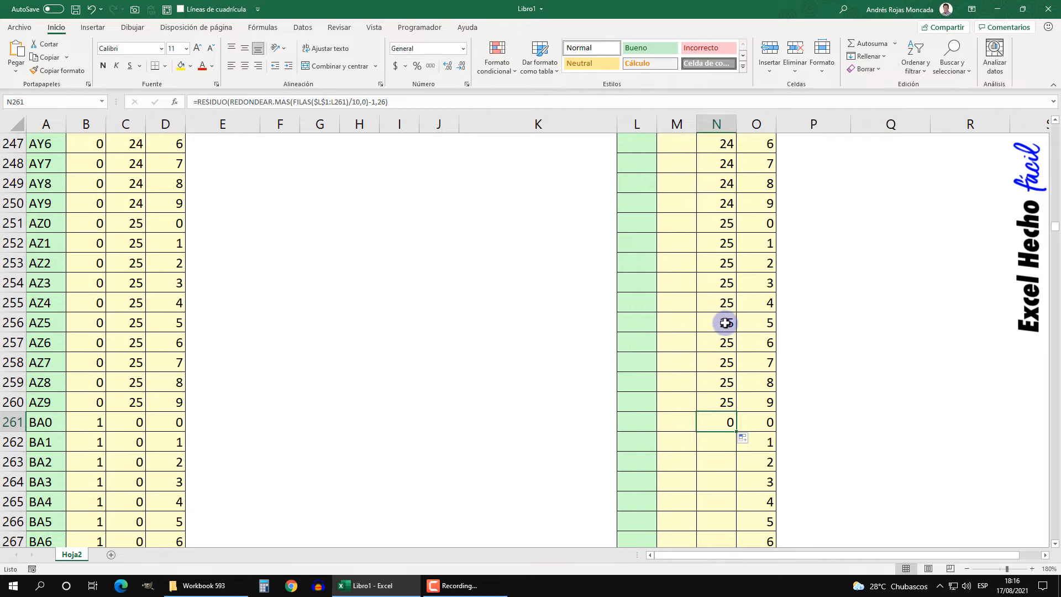
- Clear the cells below N1, fill the N1 formula down to N1040 and check both ends of the column
{"action": "key", "text": "ctrl+Up"}
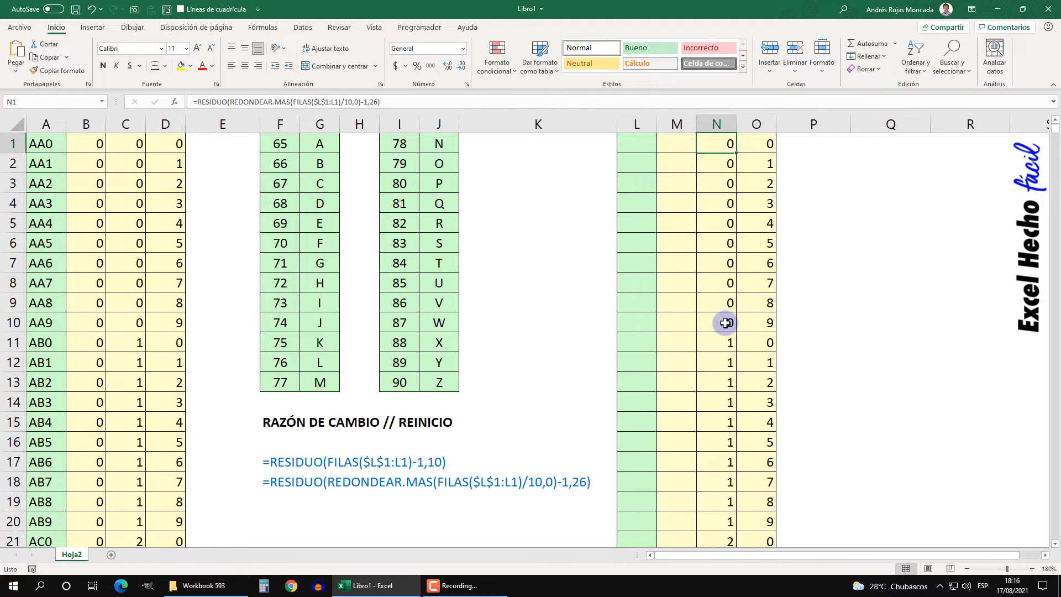
{"action": "key", "text": "ctrl+c"}
{"action": "left_click", "coordinate": [730, 163]}
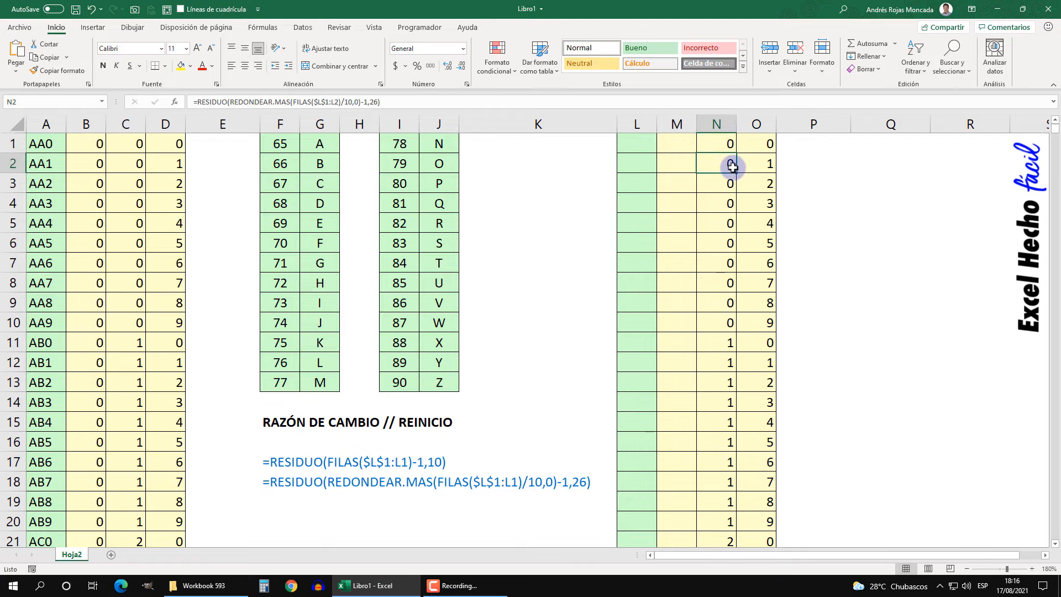
{"action": "key", "text": "ctrl+shift+Down"}
{"action": "key", "text": "ctrl+v"}
{"action": "key", "text": "ctrl+z"}
{"action": "key", "text": "Up"}
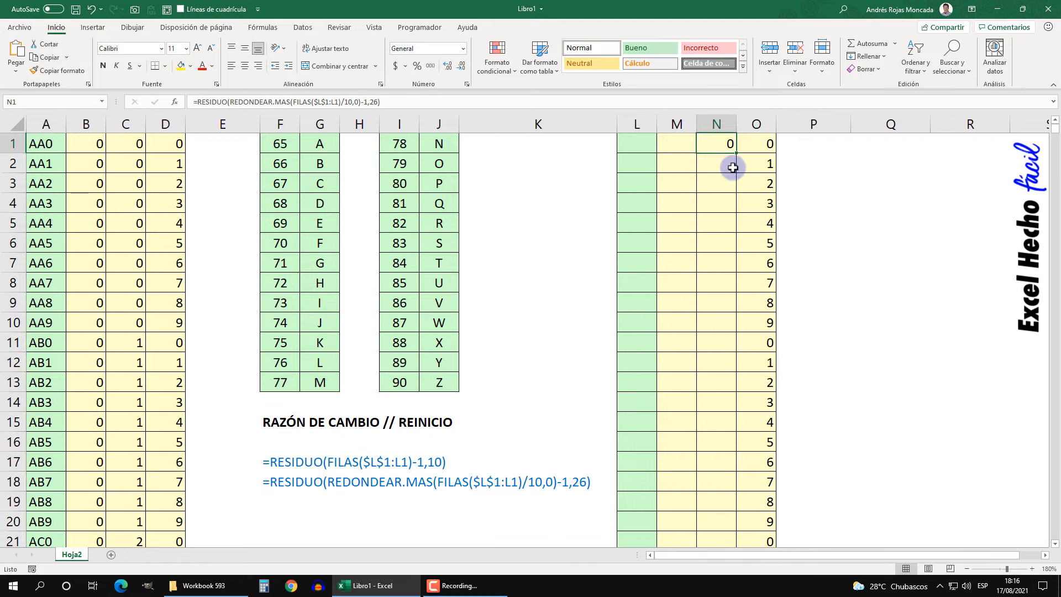
{"action": "double_click", "coordinate": [737, 154]}
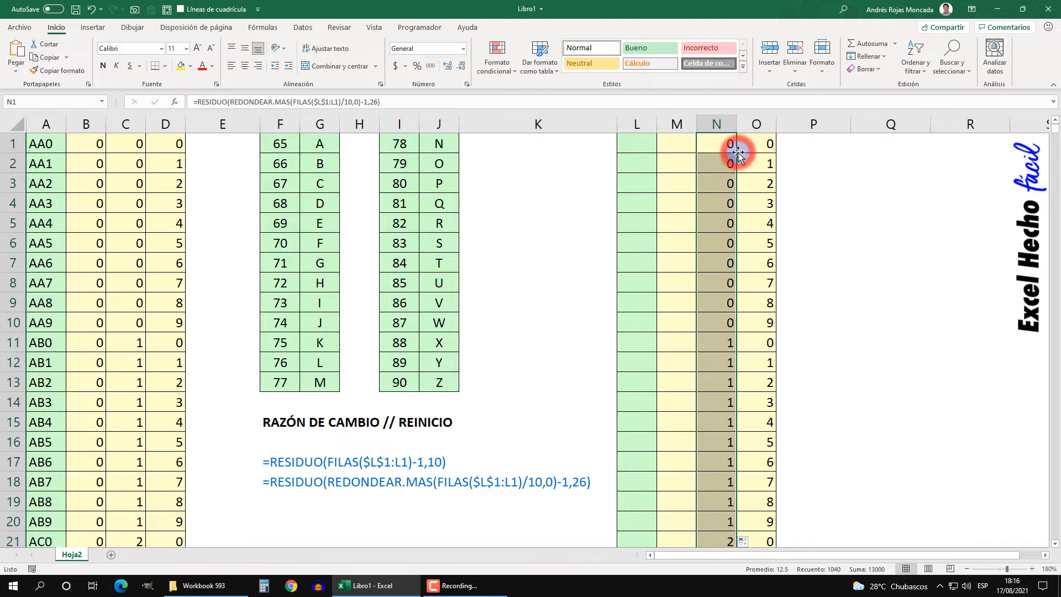
{"action": "key", "text": "ctrl+Down"}
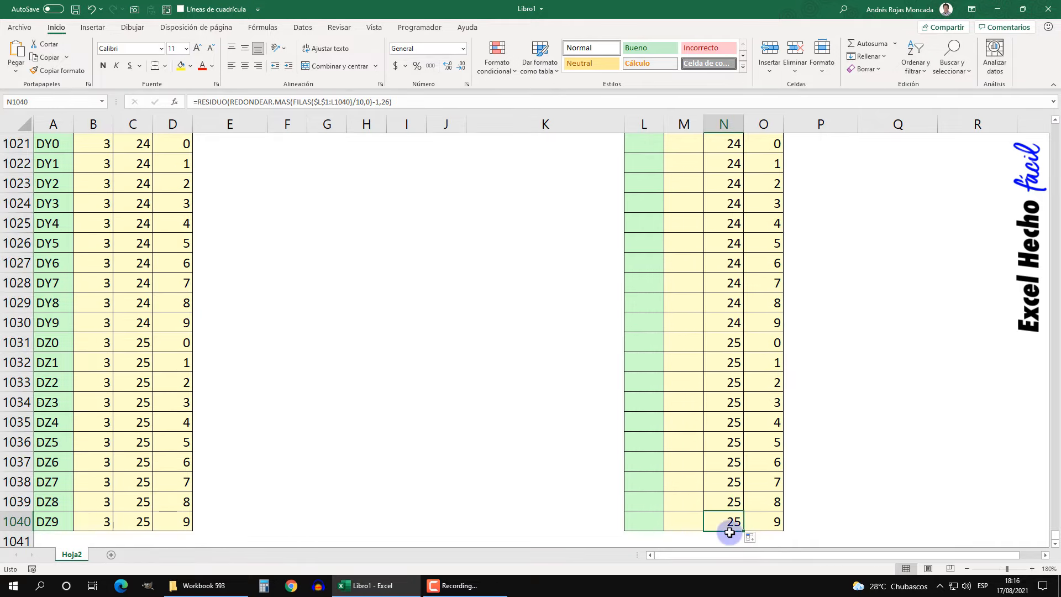
{"action": "key", "text": "ctrl+Up"}
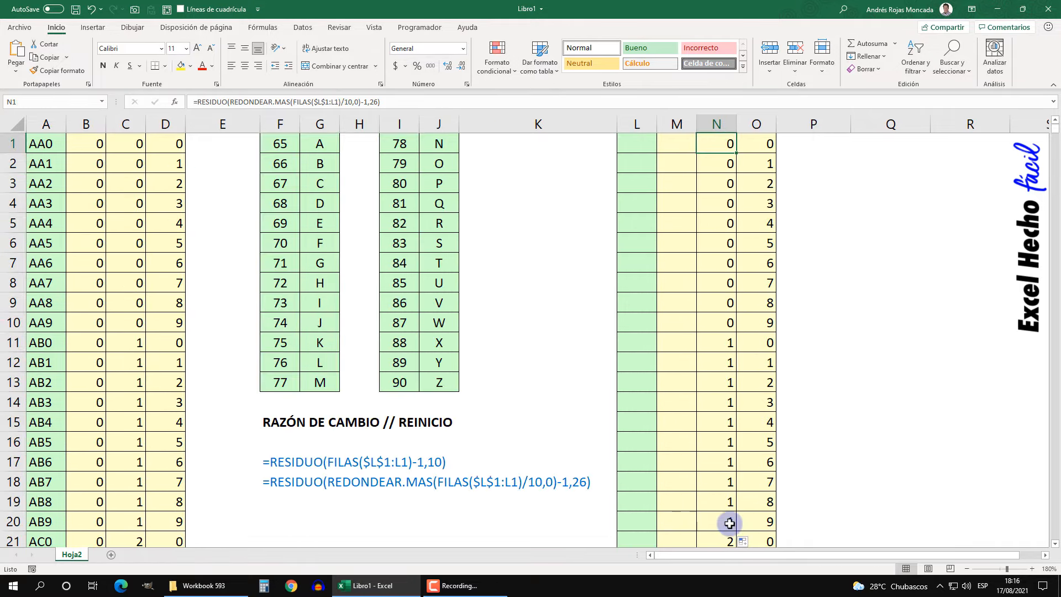
- Select N1:N260 to examine how many rows one complete index cycle covers before it restarts
{"action": "left_click", "coordinate": [670, 146]}
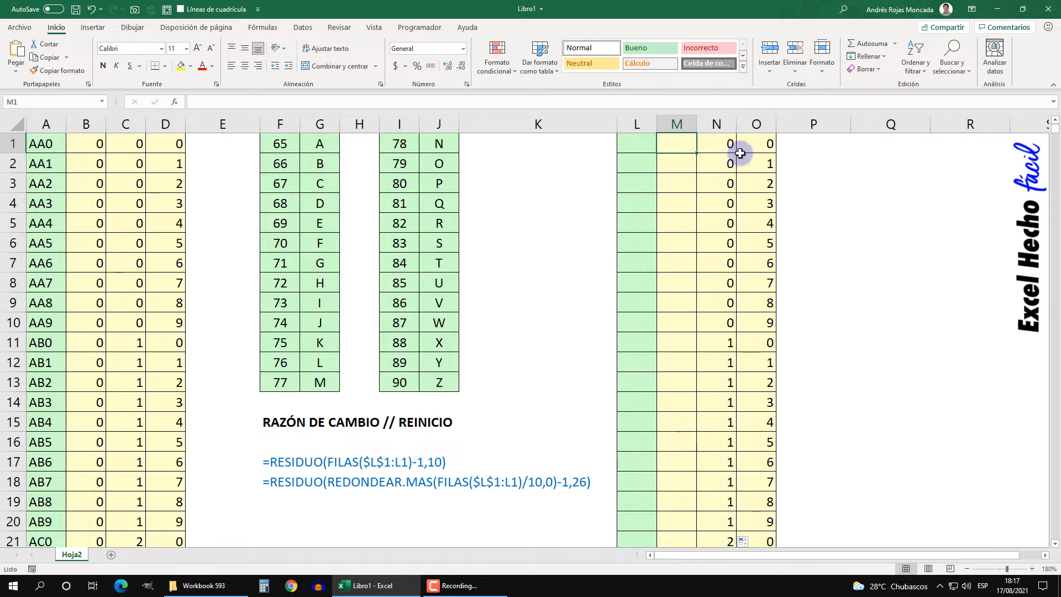
{"action": "left_click", "coordinate": [719, 140]}
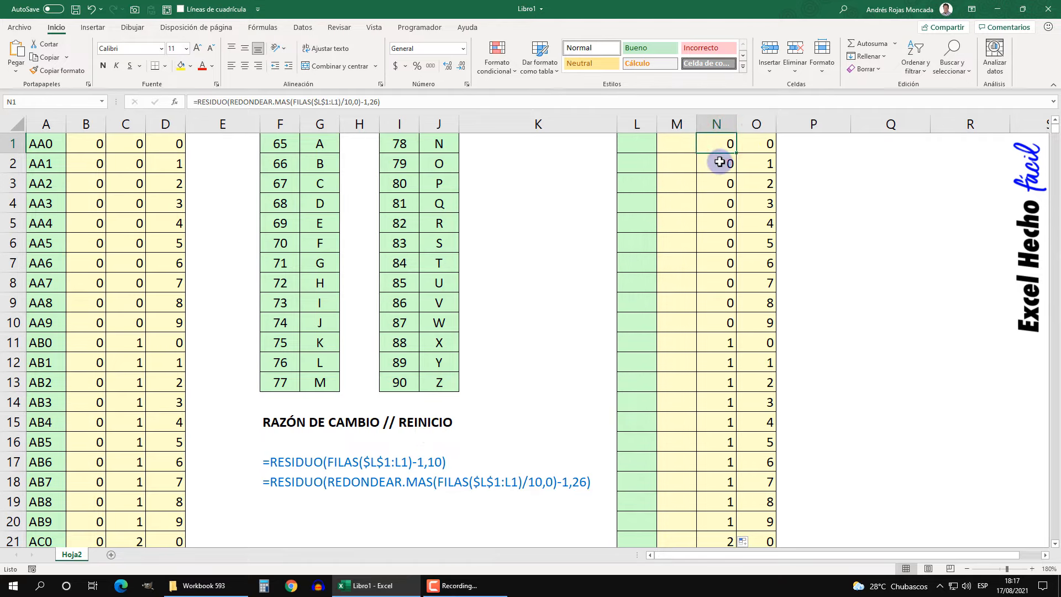
{"action": "key", "text": "shift+Down"}
{"action": "key", "text": "shift+Down"}
{"action": "key", "text": "shift+Down"}
{"action": "key", "text": "shift+Down"}
{"action": "key", "text": "shift+Down"}
{"action": "key", "text": "shift+Down"}
{"action": "key", "text": "shift+Down"}
{"action": "key", "text": "shift+Down"}
{"action": "key", "text": "shift+Down"}
{"action": "key", "text": "shift+Down"}
{"action": "key", "text": "shift+Down"}
{"action": "key", "text": "shift+Down"}
{"action": "key", "text": "shift+Down"}
{"action": "key", "text": "shift+Down"}
{"action": "key", "text": "shift+Down"}
{"action": "key", "text": "shift+Down"}
{"action": "key", "text": "shift+Down"}
{"action": "key", "text": "shift+Down"}
{"action": "key", "text": "shift+Down"}
{"action": "key", "text": "shift+Down"}
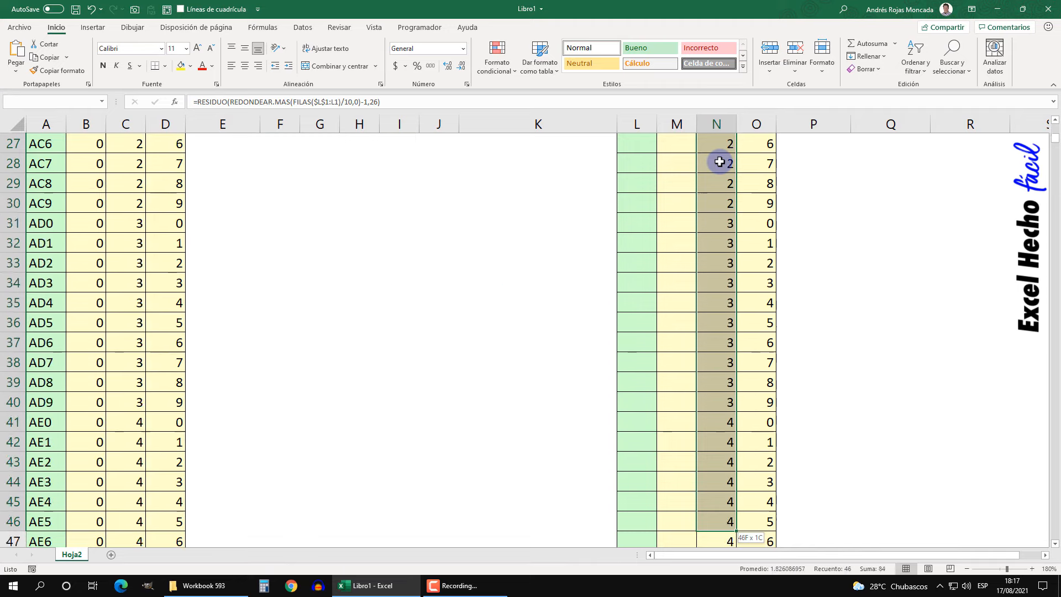
{"action": "key", "text": "shift+Down"}
{"action": "key", "text": "shift+Down"}
{"action": "key", "text": "shift+Down"}
{"action": "key", "text": "shift+Down"}
{"action": "key", "text": "shift+Down"}
{"action": "key", "text": "shift+Down"}
{"action": "key", "text": "shift+Down"}
{"action": "key", "text": "shift+Down"}
{"action": "key", "text": "shift+Down"}
{"action": "key", "text": "shift+Down"}
{"action": "key", "text": "shift+Down"}
{"action": "key", "text": "shift+Down"}
{"action": "key", "text": "shift+Down"}
{"action": "key", "text": "shift+Down"}
{"action": "key", "text": "shift+Down"}
{"action": "key", "text": "shift+Down"}
{"action": "key", "text": "shift+Down"}
{"action": "key", "text": "shift+Down"}
{"action": "key", "text": "shift+Down"}
{"action": "key", "text": "shift+Down"}
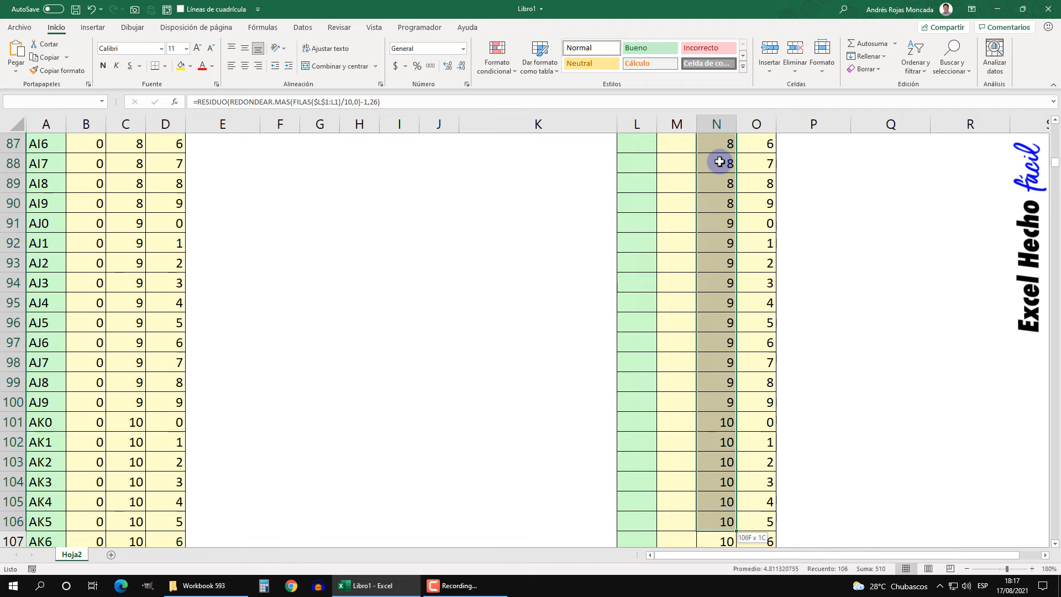
{"action": "key", "text": "shift+Down"}
{"action": "key", "text": "shift+Down"}
{"action": "key", "text": "shift+Down"}
{"action": "key", "text": "shift+Down"}
{"action": "key", "text": "shift+Down"}
{"action": "key", "text": "shift+Down"}
{"action": "key", "text": "shift+Down"}
{"action": "key", "text": "shift+Down"}
{"action": "key", "text": "shift+Down"}
{"action": "key", "text": "shift+Down"}
{"action": "key", "text": "shift+Down"}
{"action": "key", "text": "shift+Down"}
{"action": "key", "text": "shift+Down"}
{"action": "key", "text": "shift+Down"}
{"action": "key", "text": "shift+Down"}
{"action": "key", "text": "shift+Down"}
{"action": "key", "text": "shift+Down"}
{"action": "key", "text": "shift+Down"}
{"action": "key", "text": "shift+Down"}
{"action": "key", "text": "shift+Down"}
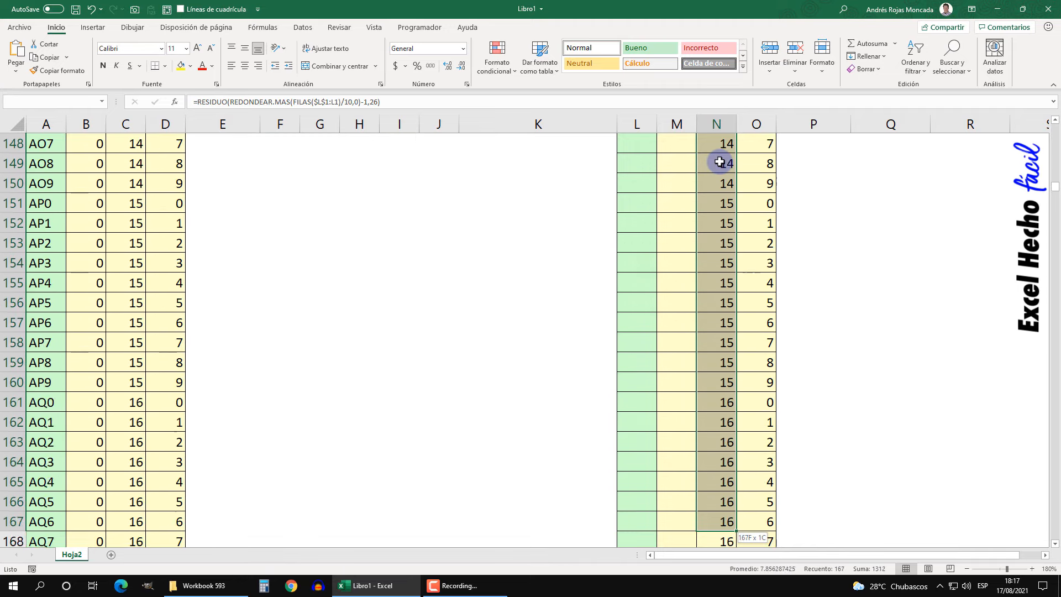
{"action": "key", "text": "shift+Down"}
{"action": "key", "text": "shift+Down"}
{"action": "key", "text": "shift+Down"}
{"action": "key", "text": "shift+Down"}
{"action": "key", "text": "shift+Down"}
{"action": "key", "text": "shift+Down"}
{"action": "key", "text": "shift+Down"}
{"action": "key", "text": "shift+Down"}
{"action": "key", "text": "shift+Down"}
{"action": "key", "text": "shift+Down"}
{"action": "key", "text": "shift+Down"}
{"action": "key", "text": "shift+Down"}
{"action": "key", "text": "shift+Down"}
{"action": "key", "text": "shift+Down"}
{"action": "key", "text": "shift+Down"}
{"action": "key", "text": "shift+Down"}
{"action": "key", "text": "shift+Down"}
{"action": "key", "text": "shift+Down"}
{"action": "key", "text": "shift+Down"}
{"action": "key", "text": "shift+Down"}
{"action": "key", "text": "shift+Down"}
{"action": "key", "text": "shift+Down"}
{"action": "key", "text": "shift+Down"}
{"action": "key", "text": "shift+Down"}
{"action": "key", "text": "shift+Down"}
{"action": "key", "text": "shift+Down"}
{"action": "key", "text": "shift+Down"}
{"action": "key", "text": "shift+Down"}
{"action": "key", "text": "shift+Down"}
{"action": "key", "text": "shift+Down"}
{"action": "key", "text": "shift+Down"}
{"action": "key", "text": "shift+Down"}
{"action": "key", "text": "shift+Down"}
{"action": "key", "text": "shift+Down"}
{"action": "key", "text": "shift+Down"}
{"action": "key", "text": "shift+Down"}
{"action": "key", "text": "shift+Down"}
{"action": "key", "text": "shift+Down"}
{"action": "key", "text": "shift+Down"}
{"action": "key", "text": "shift+Down"}
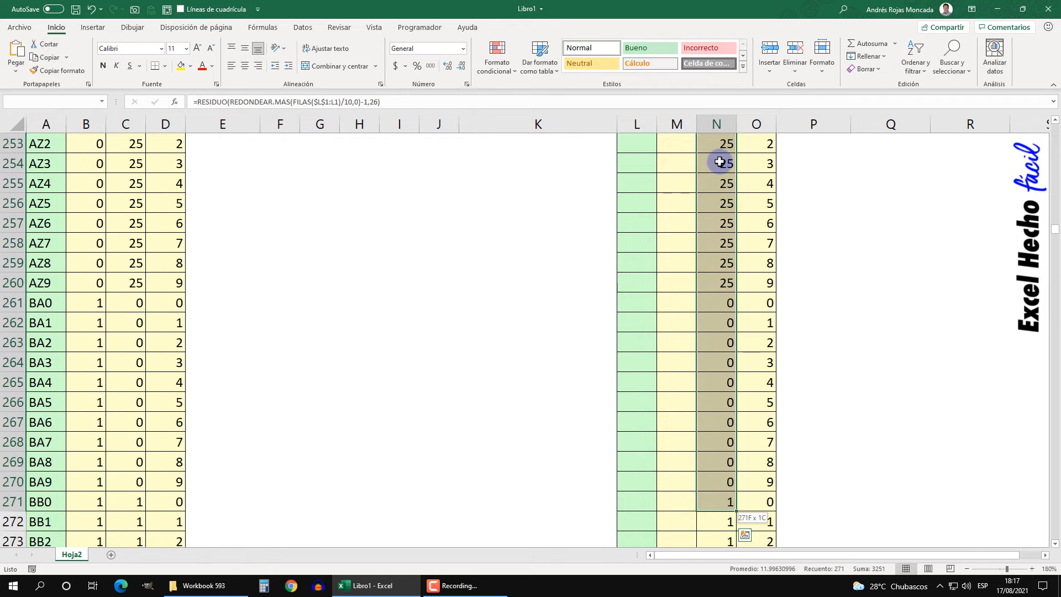
{"action": "key", "text": "shift+Up"}
{"action": "key", "text": "shift+Up"}
{"action": "key", "text": "shift+Up"}
{"action": "key", "text": "shift+Up"}
{"action": "key", "text": "shift+Up"}
{"action": "key", "text": "shift+Up"}
{"action": "key", "text": "shift+Up"}
{"action": "key", "text": "shift+Up"}
{"action": "key", "text": "shift+Up"}
{"action": "key", "text": "shift+Up"}
{"action": "key", "text": "shift+Up"}
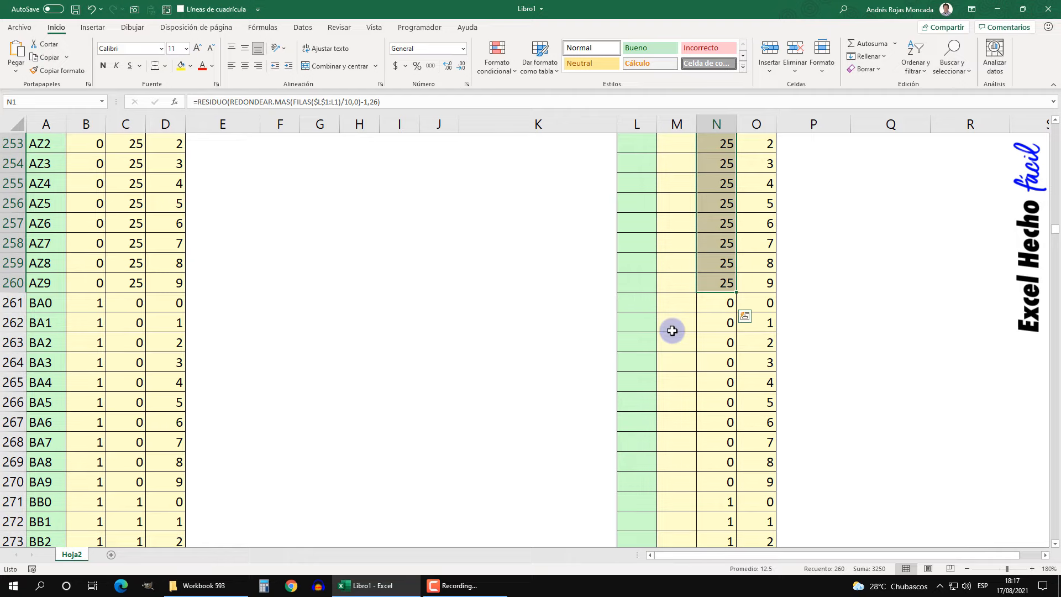
- Begin a formula in M1 that rounds up an expanding row count: =REDONDEAR.MAS(FILAS($L$1:L1)
{"action": "key", "text": "ctrl+Up"}
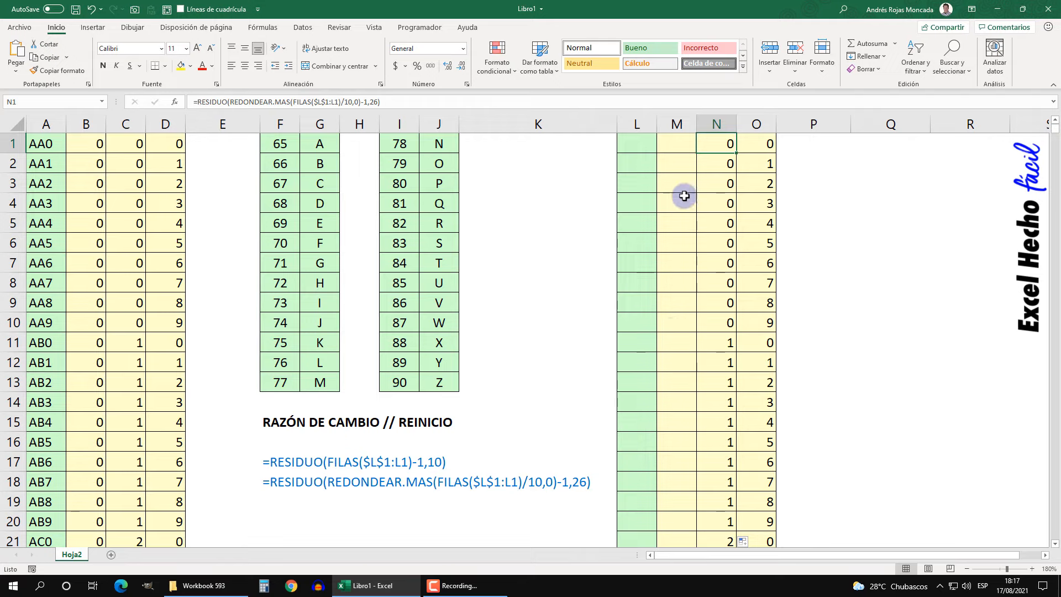
{"action": "left_click", "coordinate": [681, 146]}
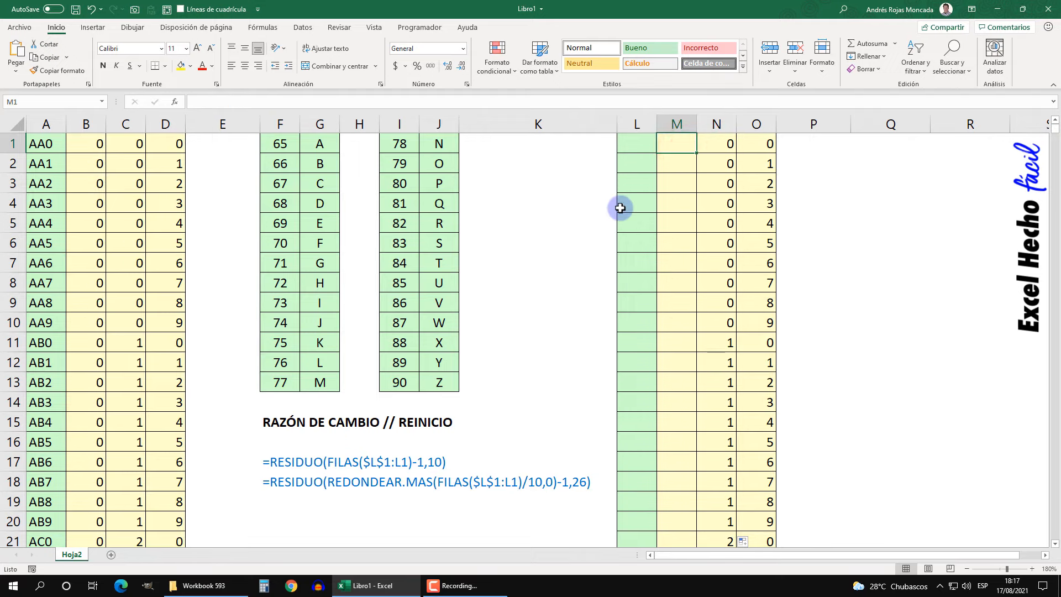
{"action": "type", "text": "=redon"}
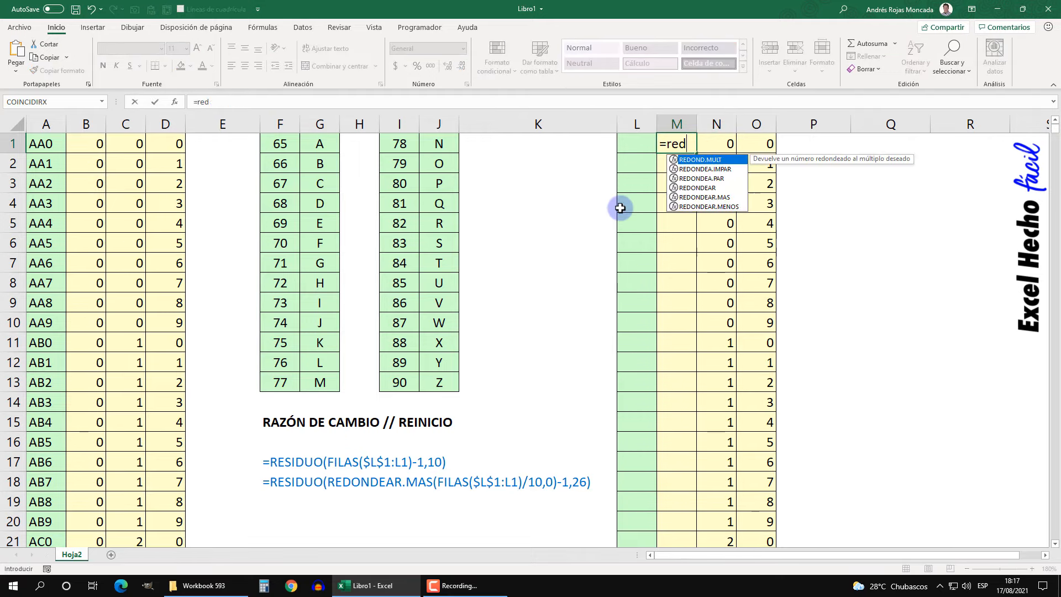
{"action": "key", "text": "Down"}
{"action": "key", "text": "Down"}
{"action": "key", "text": "Down"}
{"action": "key", "text": "Down"}
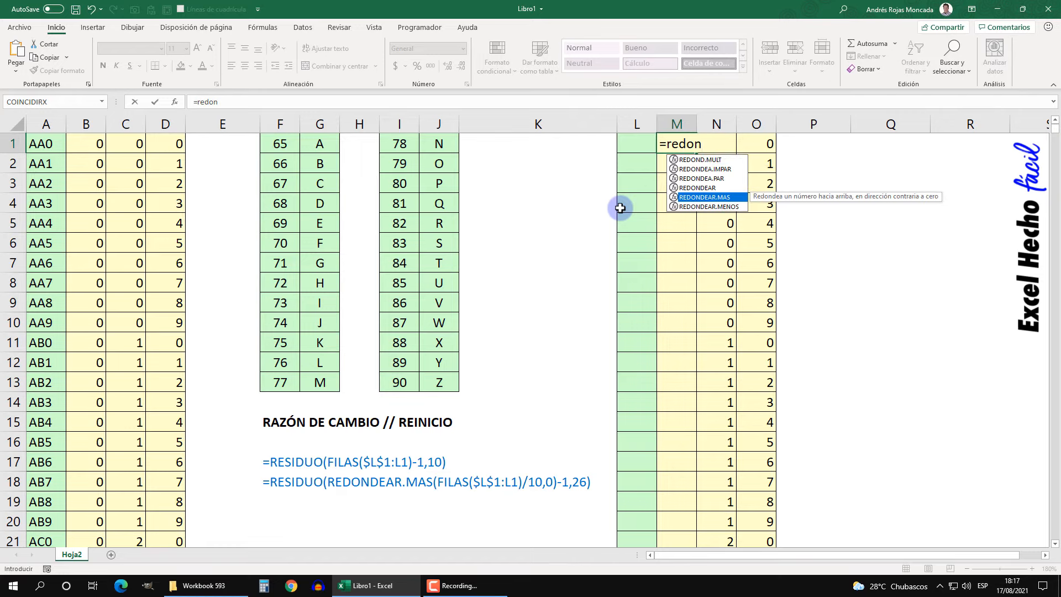
{"action": "key", "text": "Tab"}
{"action": "type", "text": "fi"}
{"action": "key", "text": "Down"}
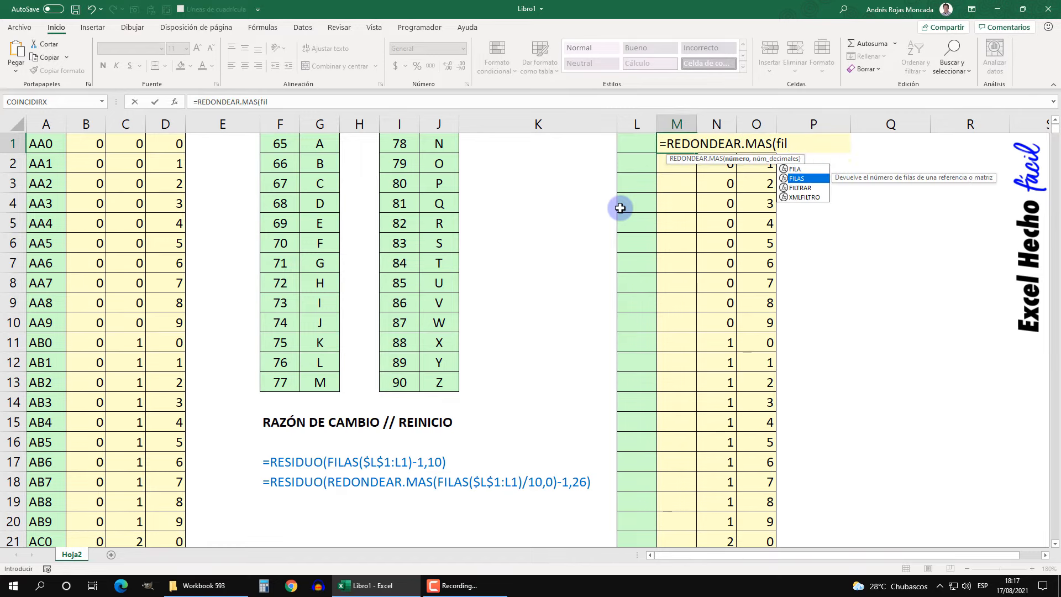
{"action": "key", "text": "Tab"}
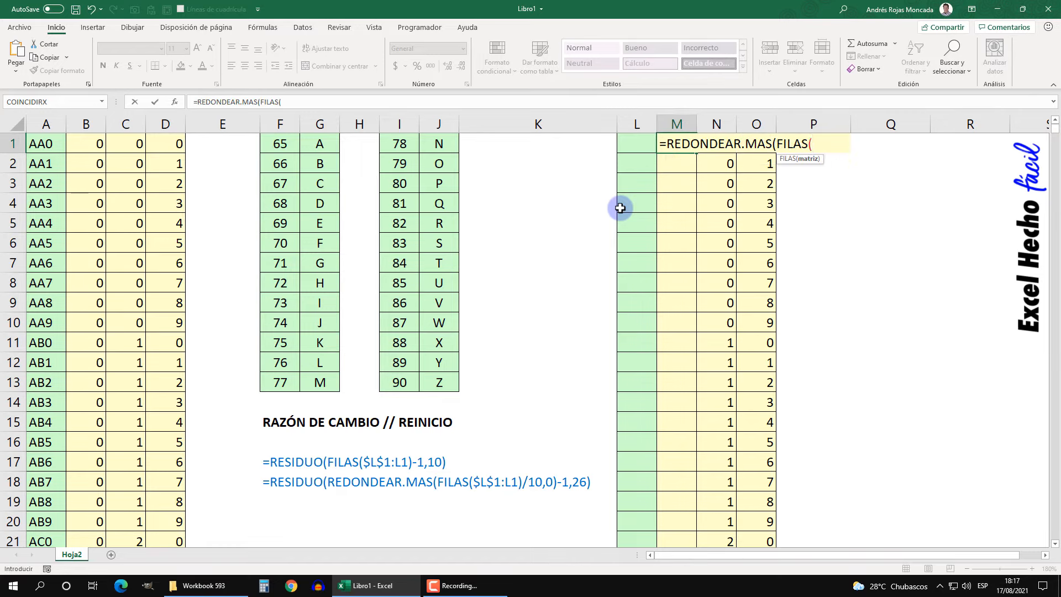
{"action": "type", "text": "l1"}
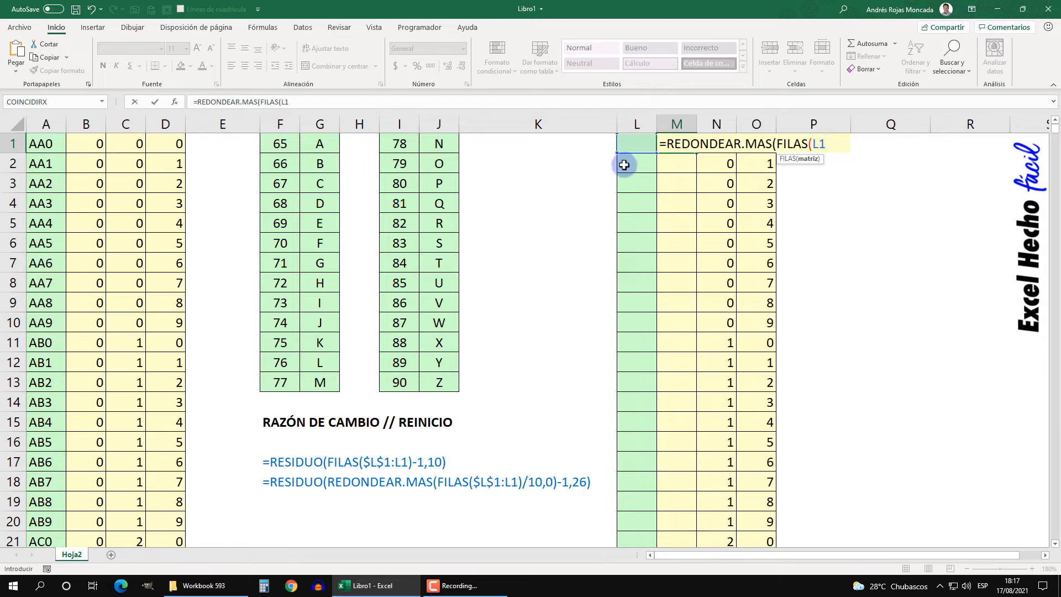
{"action": "key", "text": "F4"}
{"action": "type", "text": "L1"}
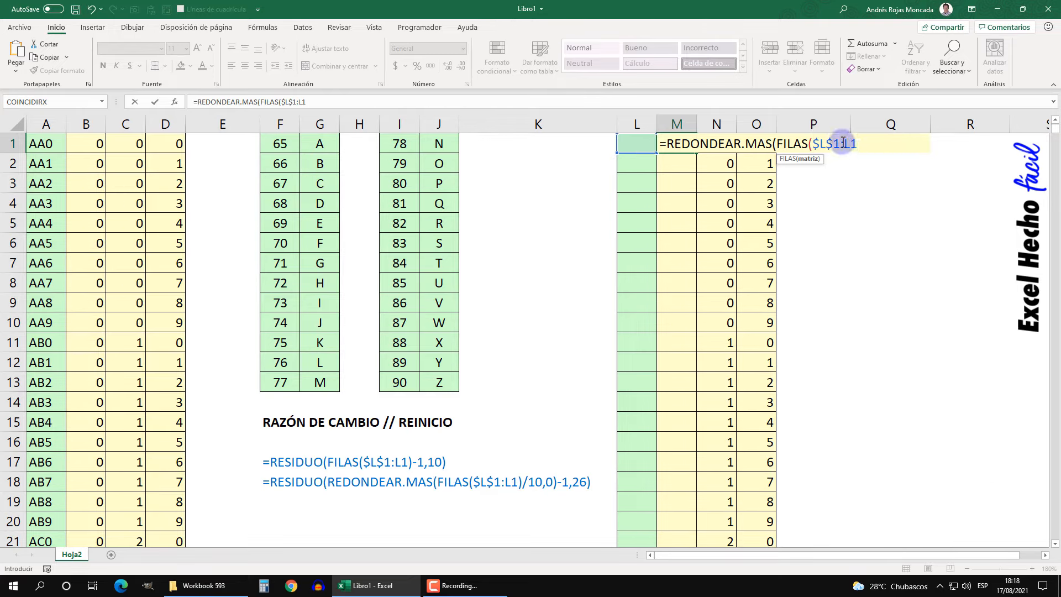
{"action": "left_click_drag", "start_coordinate": [841, 145], "coordinate": [867, 146]}
{"action": "left_click", "coordinate": [867, 145]}
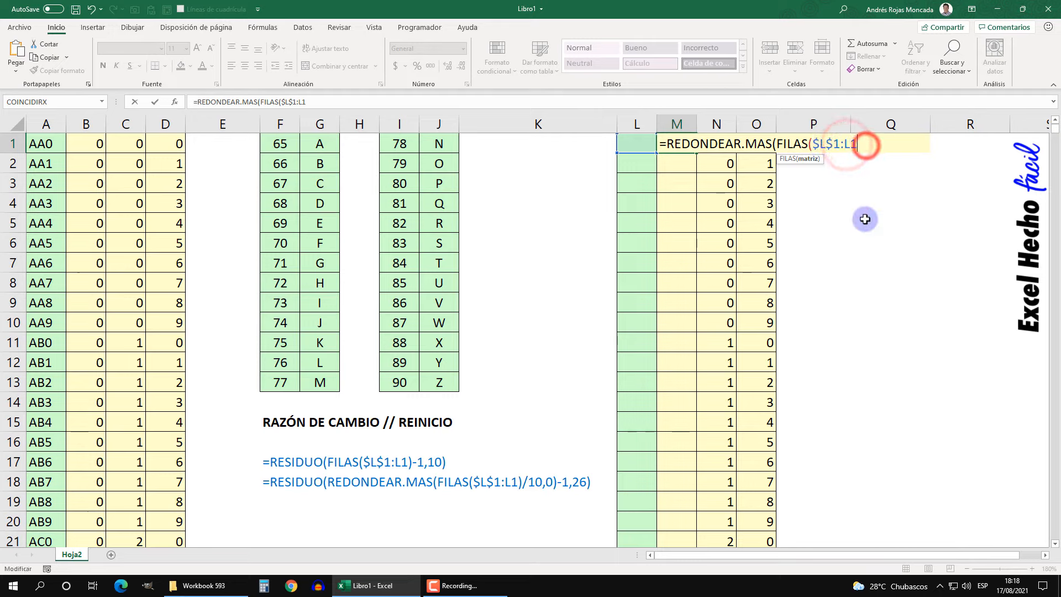
{"action": "type", "text": ")"}
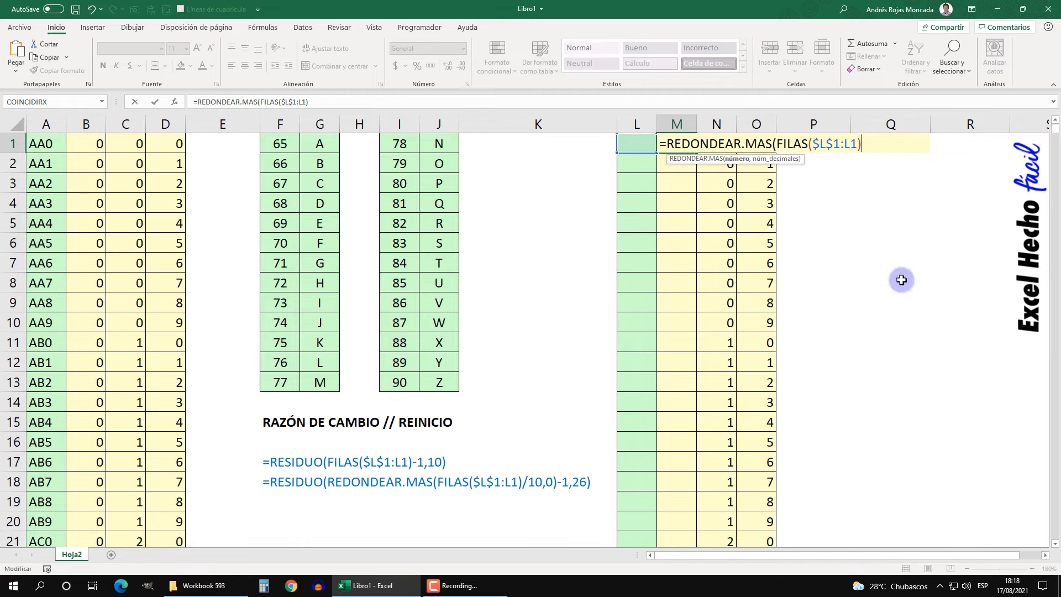
- Complete the M1 formula by dividing the row count by 260 with 0 decimals, and fill it down column M
{"action": "type", "text": "260"}
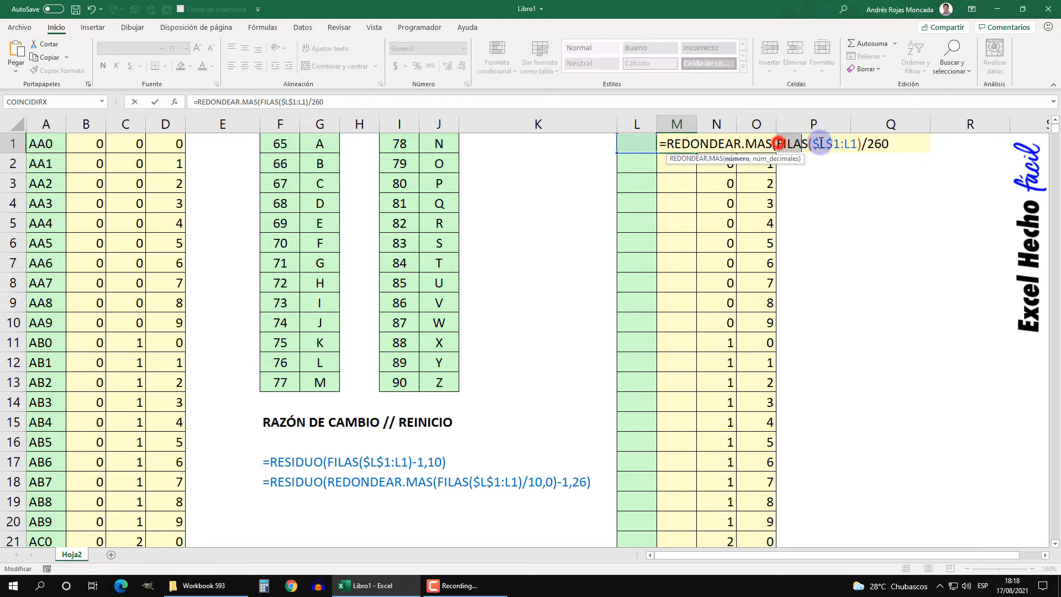
{"action": "left_click_drag", "start_coordinate": [777, 144], "coordinate": [892, 145]}
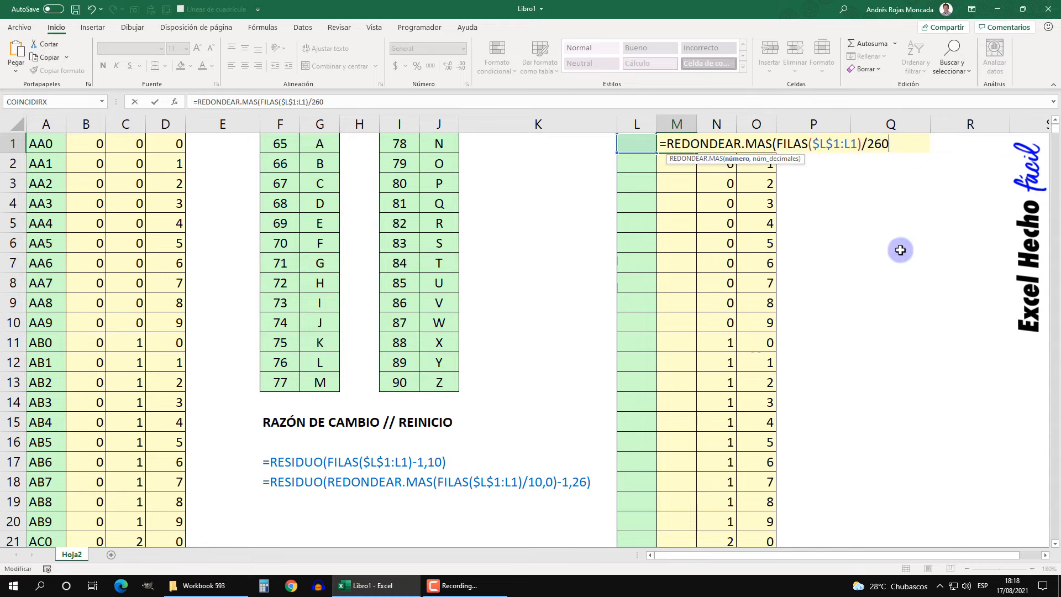
{"action": "type", "text": ",0)"}
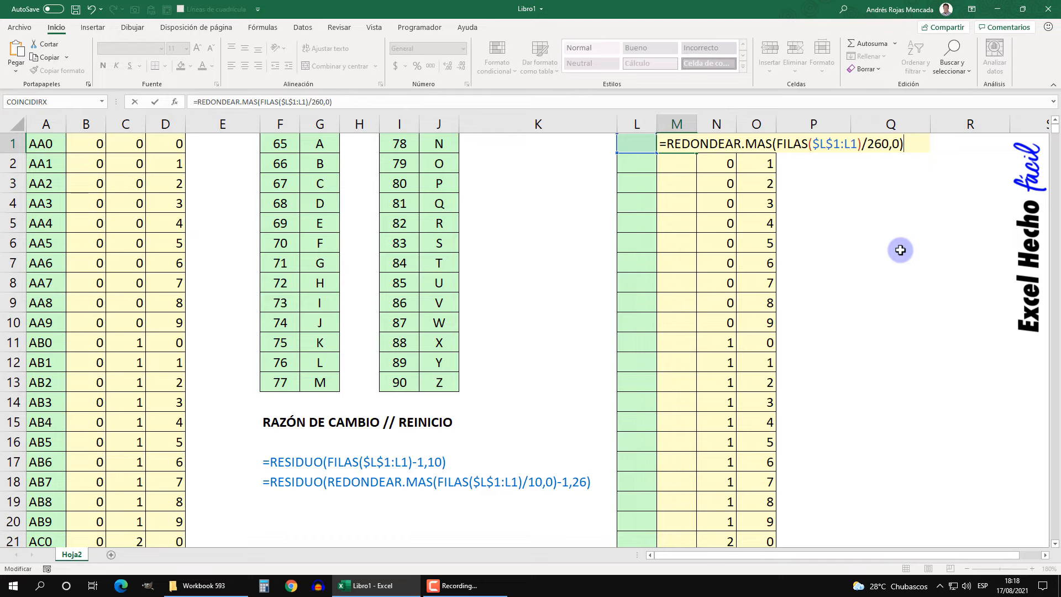
{"action": "key", "text": "Return"}
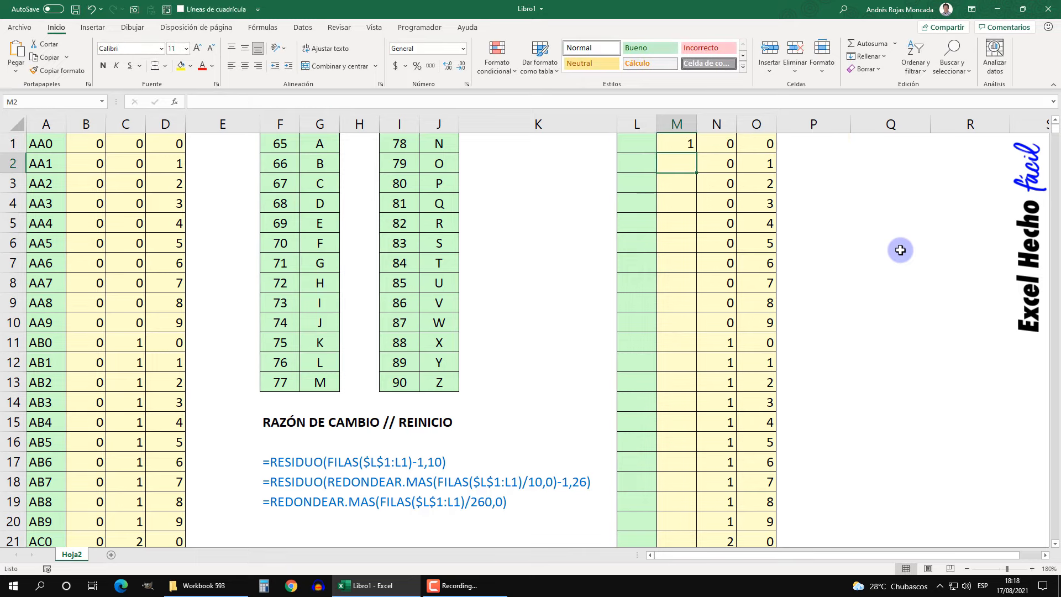
{"action": "left_click", "coordinate": [671, 140]}
{"action": "double_click", "coordinate": [696, 154]}
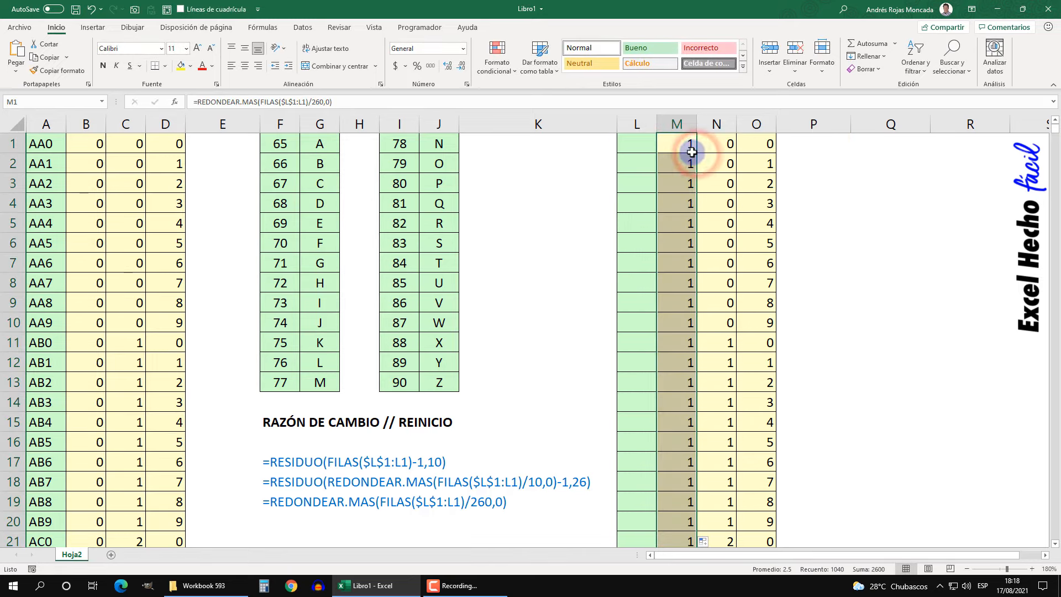
- Subtract 1 from the M1 formula, making it =REDONDEAR.MAS(FILAS($L$1:L1)/260,0)-1, and refill column M down to row 1040
{"action": "left_click", "coordinate": [677, 145]}
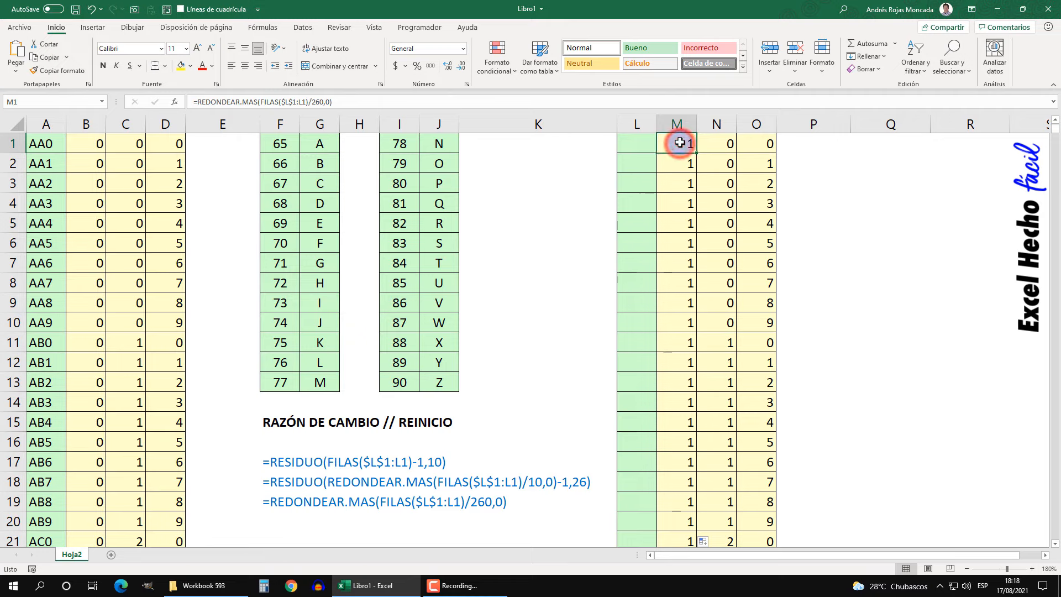
{"action": "key", "text": "F2"}
{"action": "type", "text": "-1"}
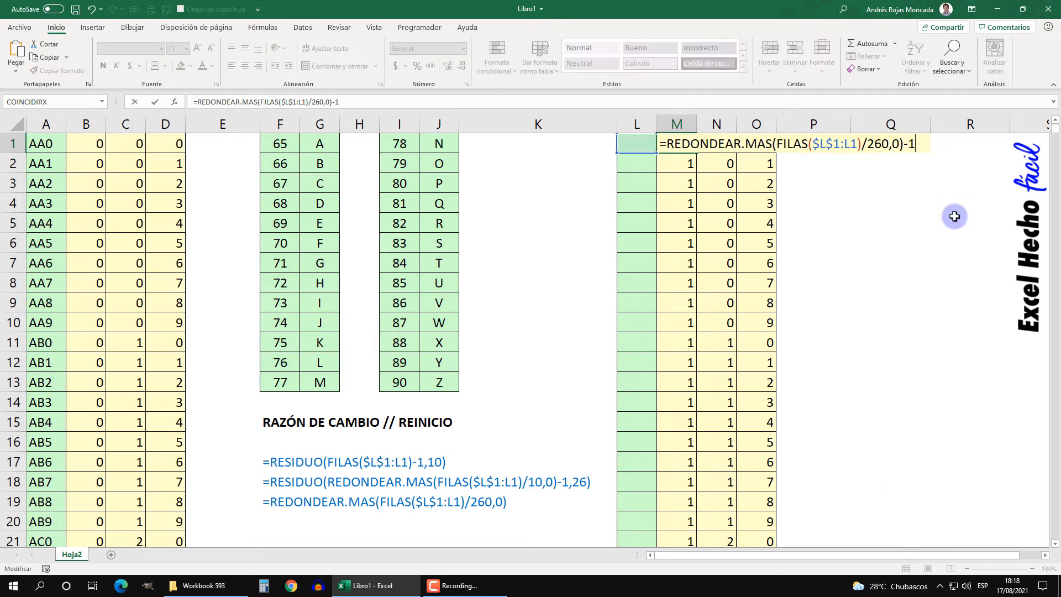
{"action": "key", "text": "Return"}
{"action": "left_click", "coordinate": [669, 144]}
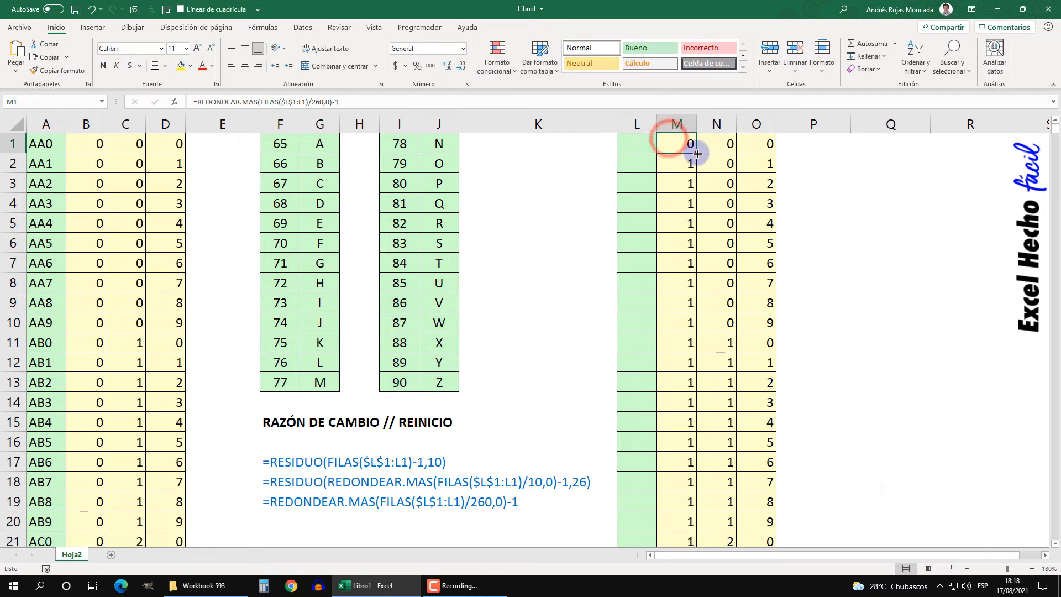
{"action": "double_click", "coordinate": [696, 154]}
- Select M1:M260 and M261:M520 to examine how many rows each index covers, and check the column's last row
{"action": "left_click", "coordinate": [681, 145]}
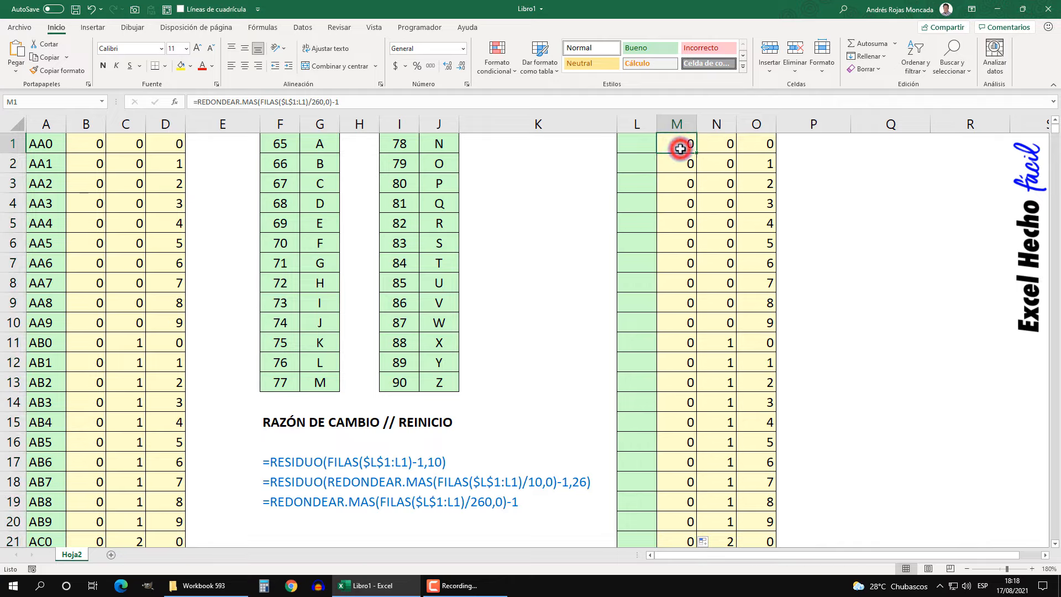
{"action": "left_click_drag", "start_coordinate": [681, 145], "coordinate": [671, 362]}
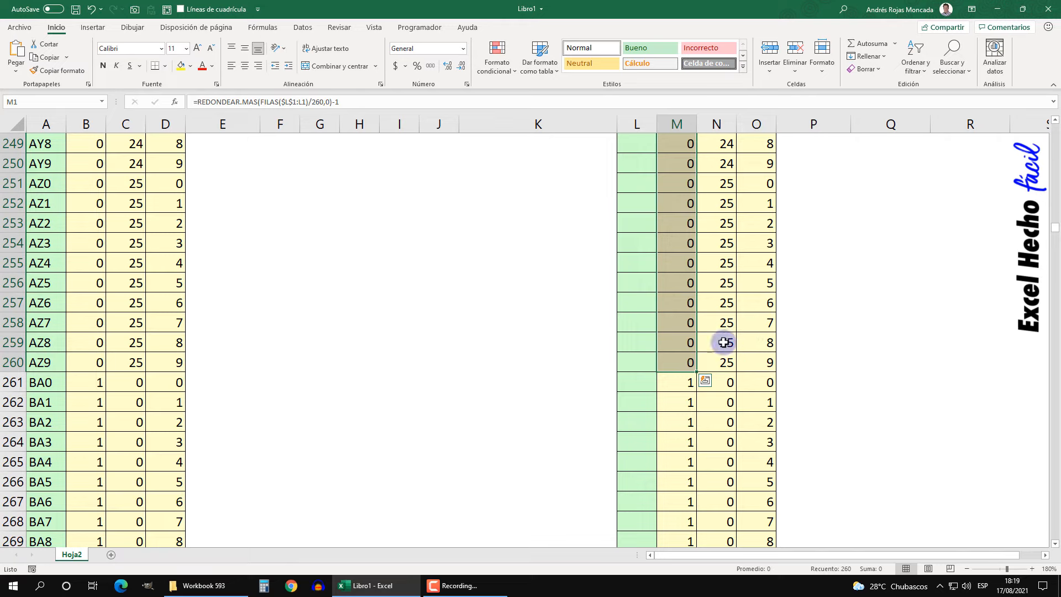
{"action": "left_click", "coordinate": [687, 382]}
{"action": "left_click_drag", "start_coordinate": [690, 415], "coordinate": [688, 505]}
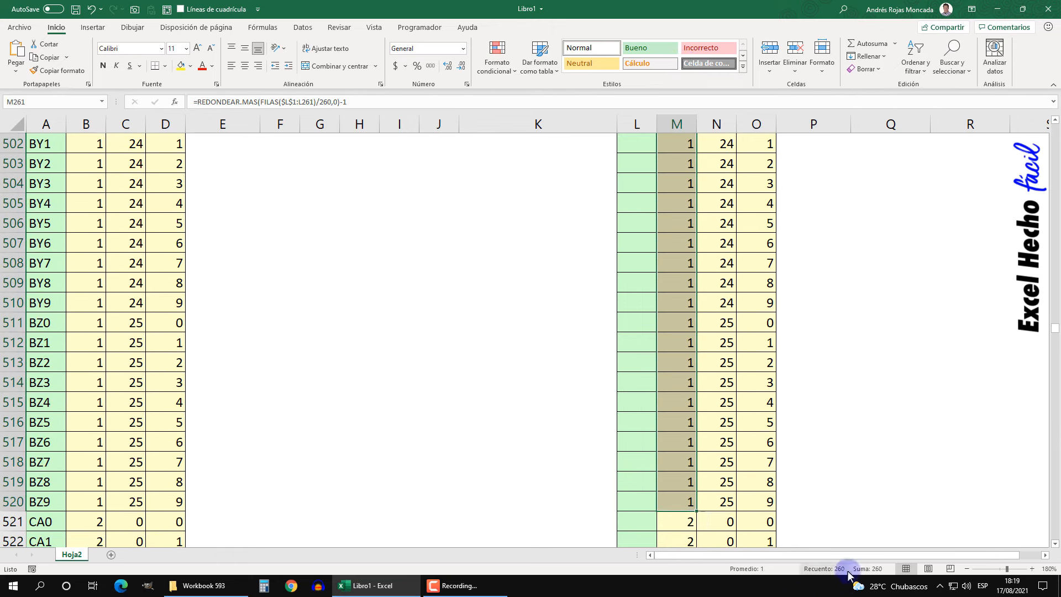
{"action": "left_click", "coordinate": [683, 510]}
{"action": "double_click", "coordinate": [684, 511]}
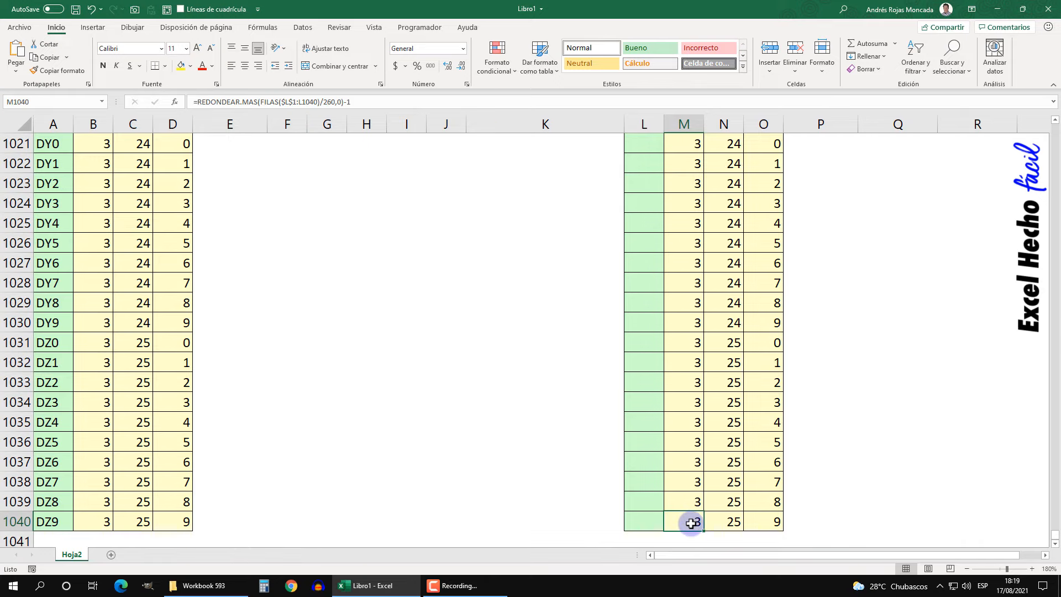
{"action": "key", "text": "ctrl+Up"}
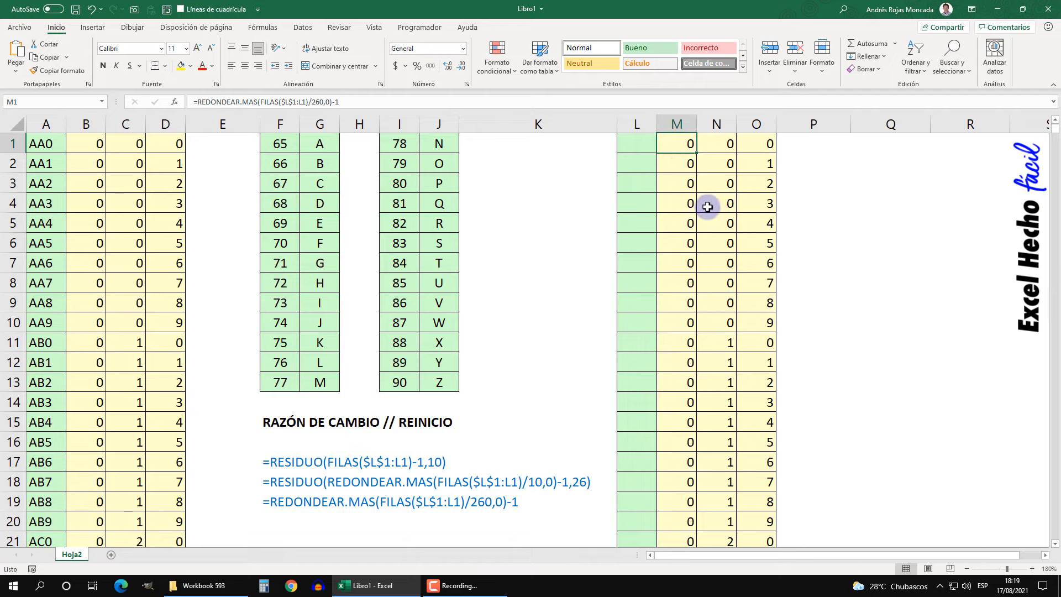
- Wrap the M1 formula in RESIDUO with divisor 26: =RESIDUO(REDONDEAR.MAS(FILAS($L$1:L1)/260,0)-1,26)
{"action": "key", "text": "F2"}
{"action": "left_click", "coordinate": [665, 144]}
{"action": "type", "text": "r"}
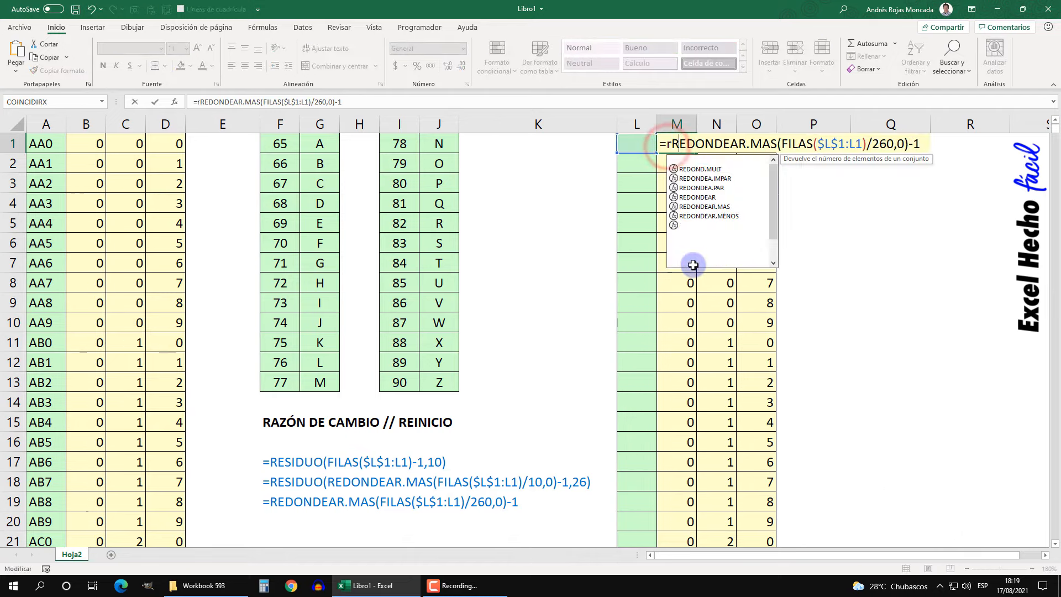
{"action": "type", "text": "es"}
{"action": "key", "text": "Tab"}
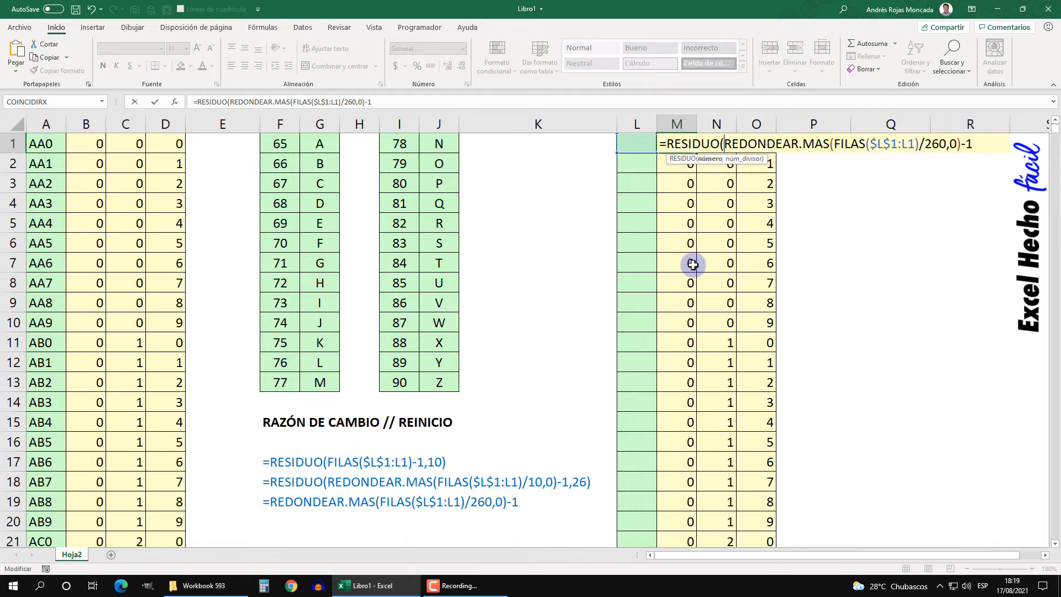
{"action": "key", "text": "shift+End"}
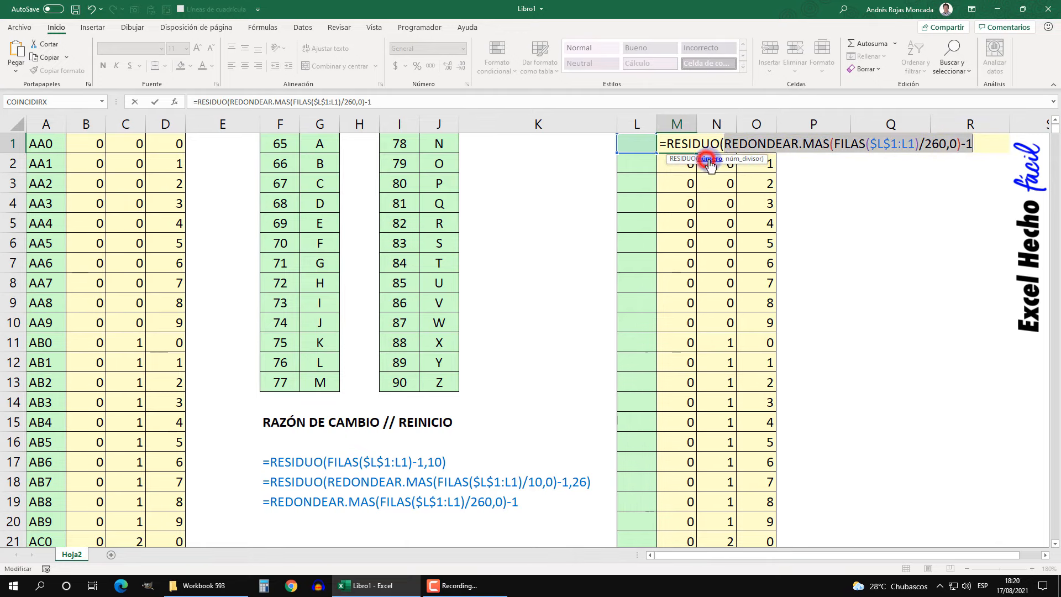
{"action": "left_click", "coordinate": [988, 145]}
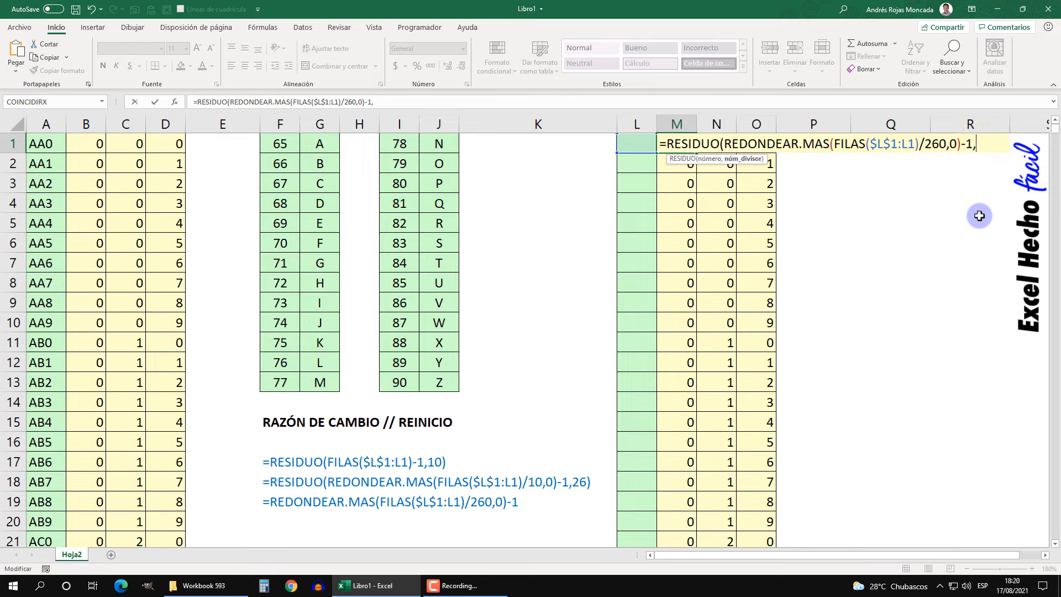
{"action": "type", "text": ",26)"}
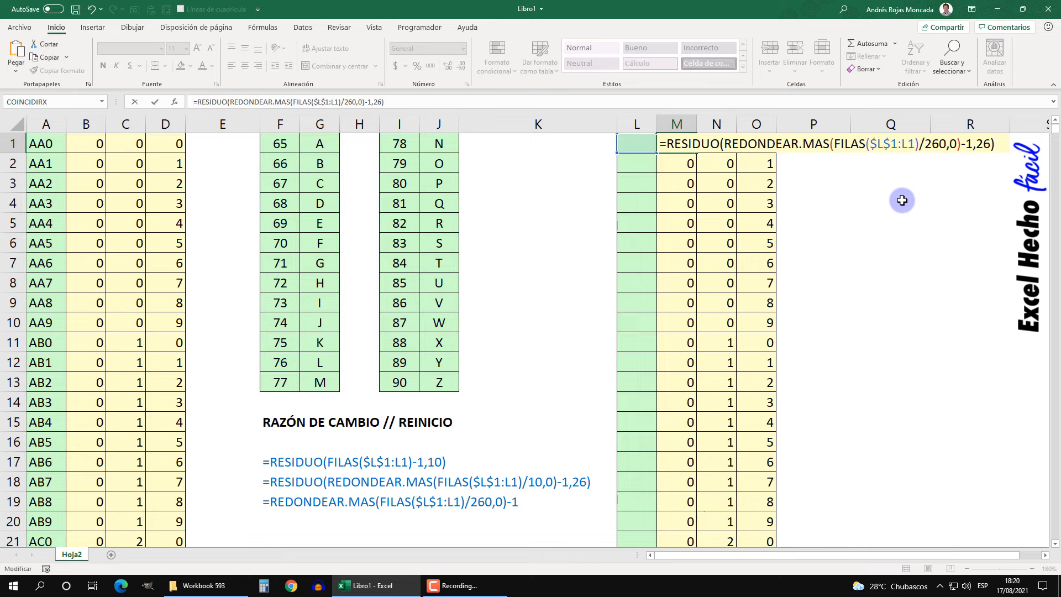
{"action": "key", "text": "Return"}
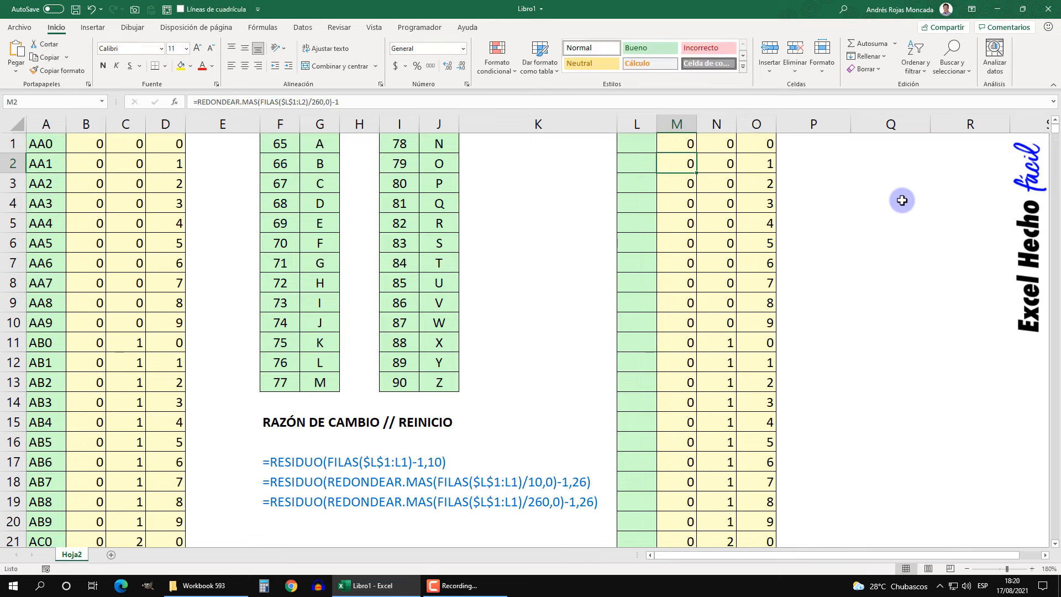
- Fill the M1 RESIDUO formula down to M1040 and check both ends of the column
{"action": "left_click", "coordinate": [683, 142]}
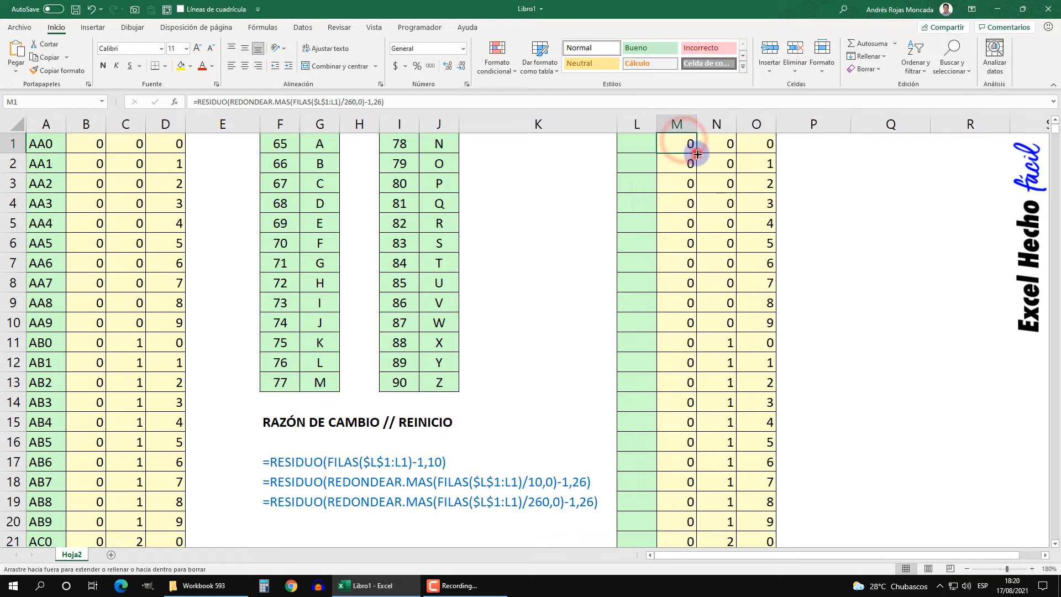
{"action": "double_click", "coordinate": [696, 154]}
{"action": "key", "text": "ctrl+Down"}
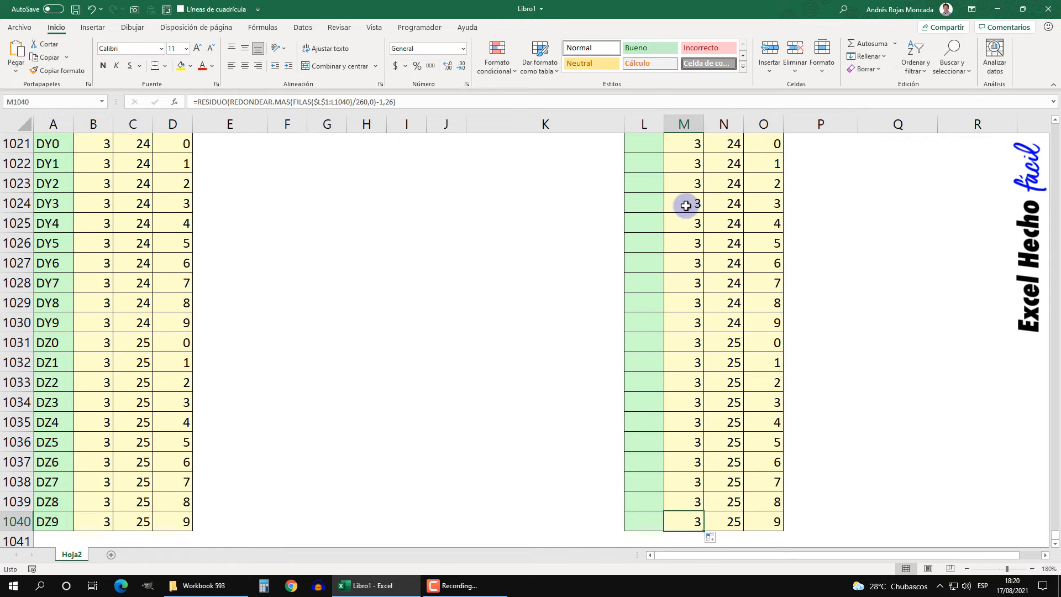
{"action": "key", "text": "ctrl+Up"}
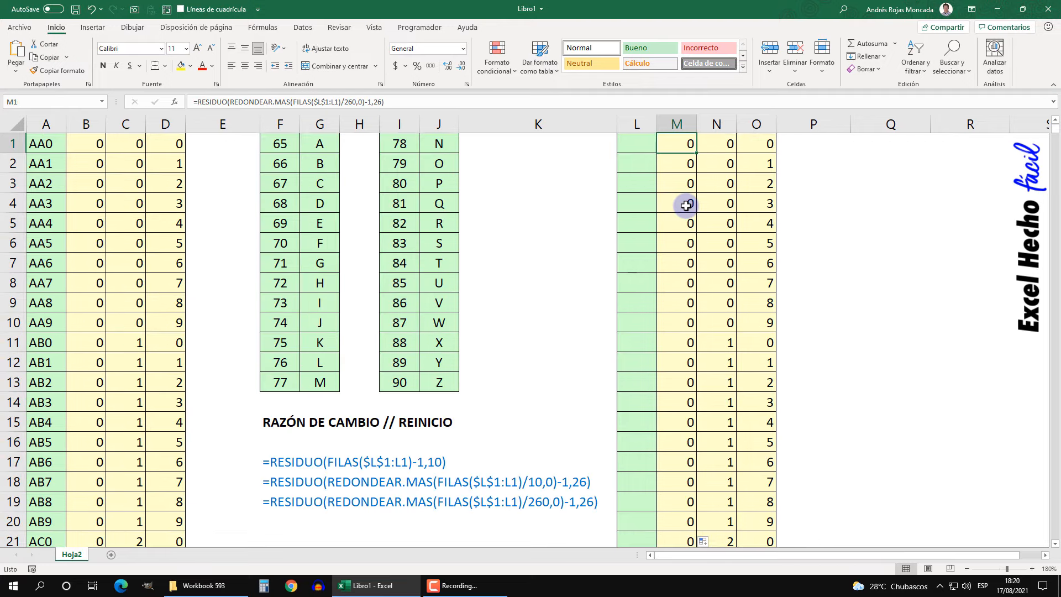
- Begin the L1 formula with =CARACTER(M1+65) and preview its evaluated result before restoring the formula
{"action": "left_click", "coordinate": [643, 145]}
{"action": "type", "text": "=car"}
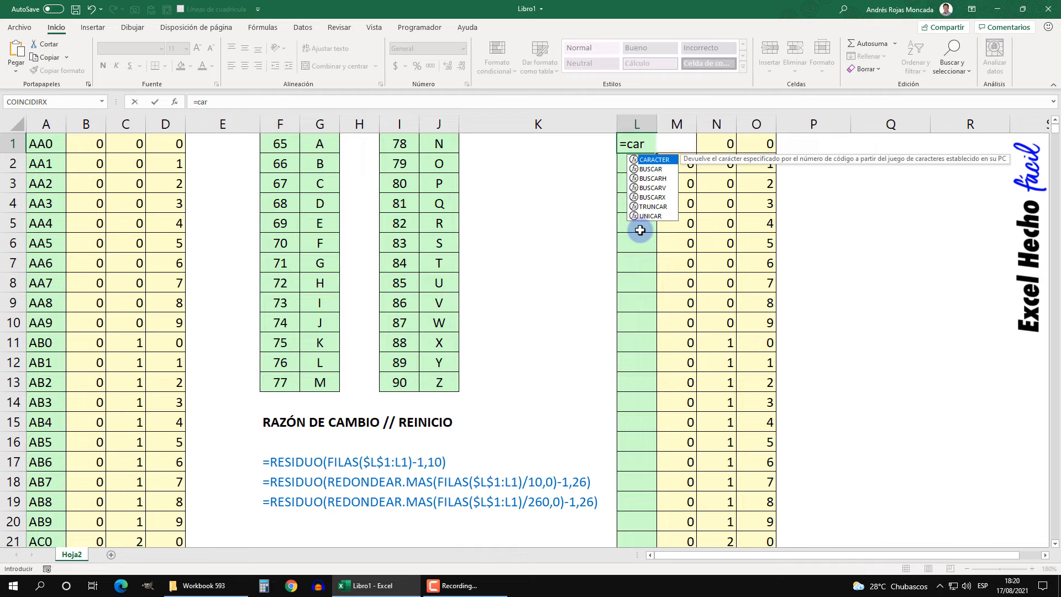
{"action": "key", "text": "Tab"}
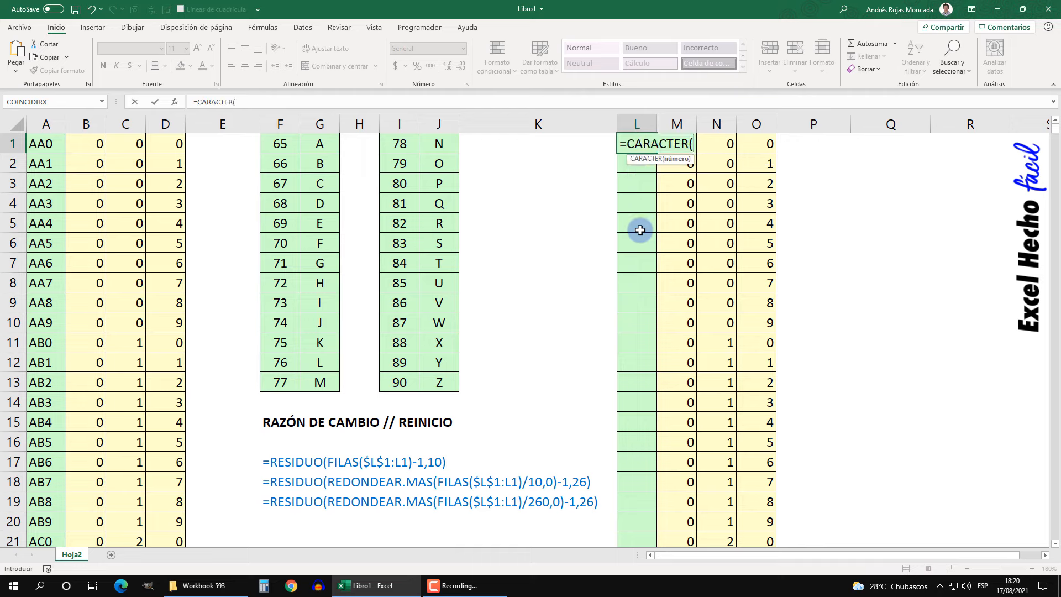
{"action": "key", "text": "BackSpace"}
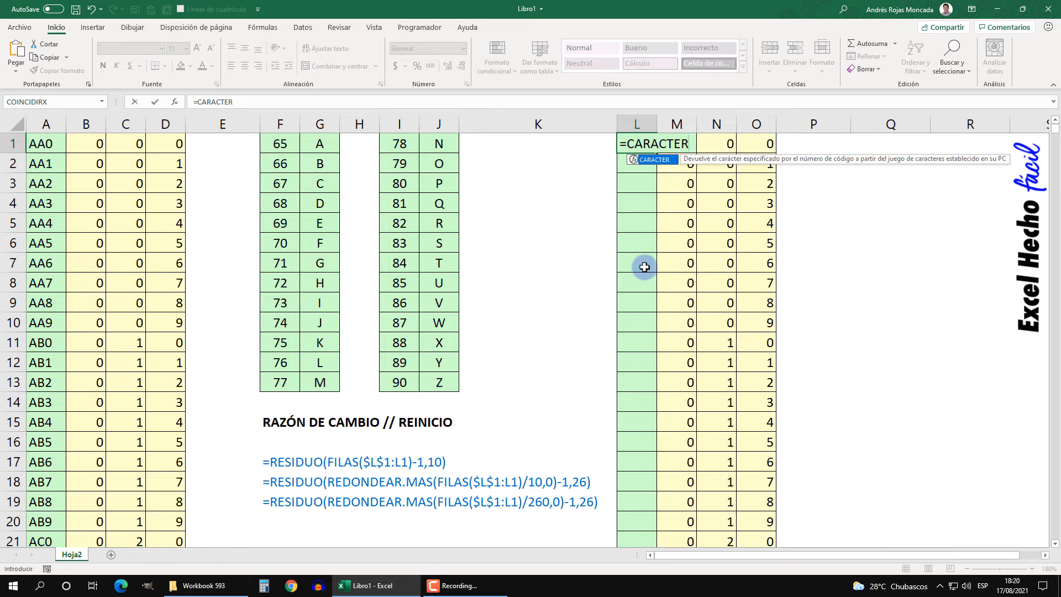
{"action": "type", "text": "("}
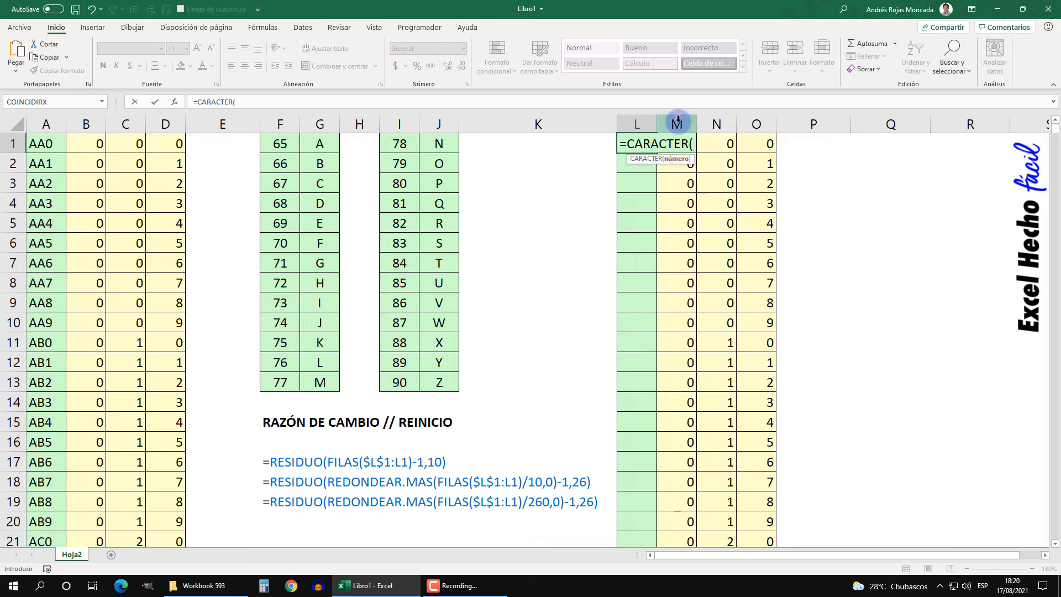
{"action": "type", "text": "M1"}
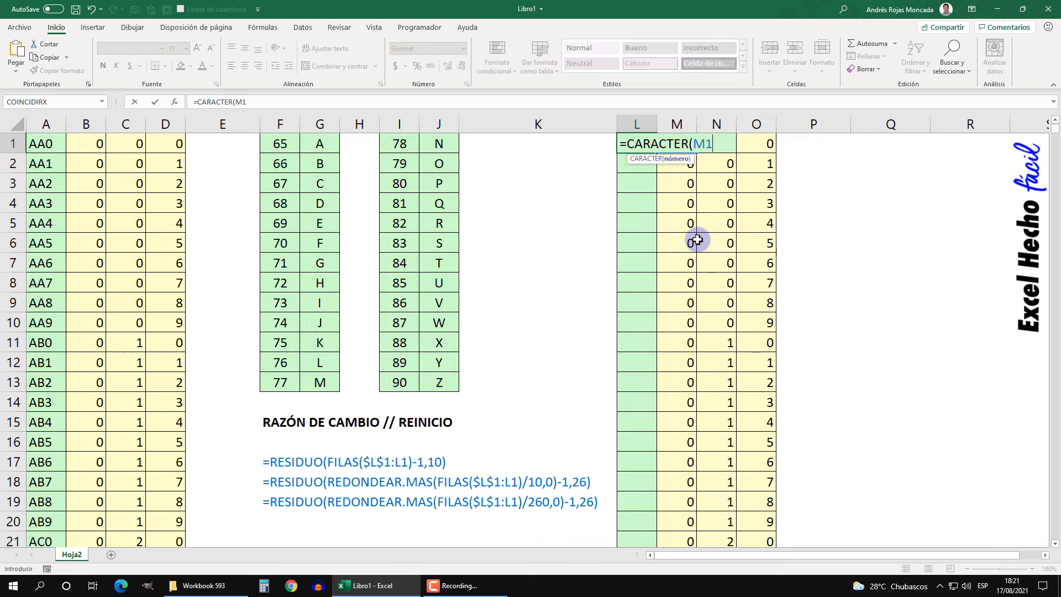
{"action": "type", "text": ")"}
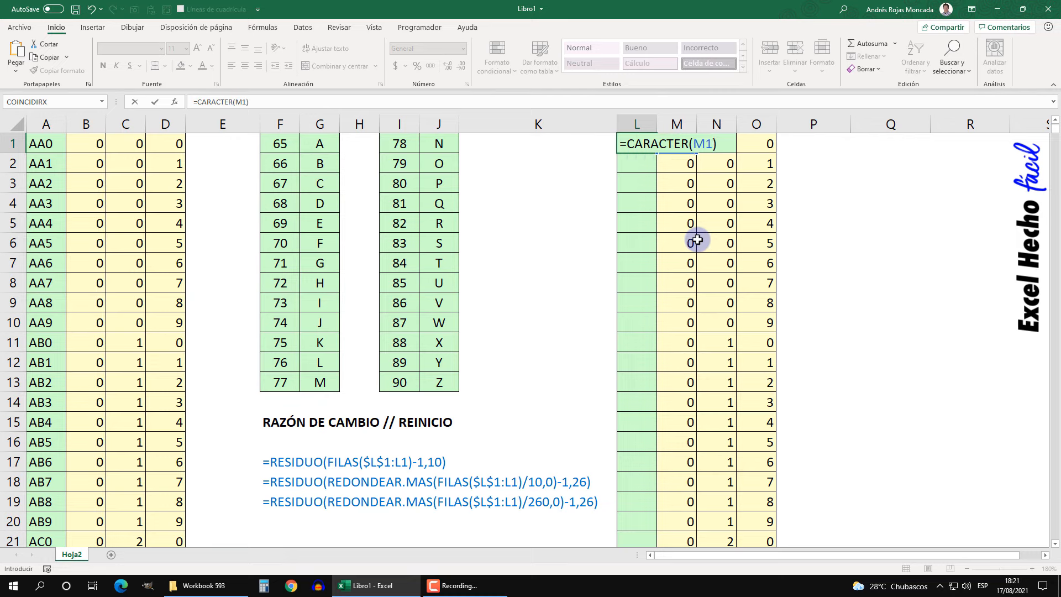
{"action": "key", "text": "BackSpace"}
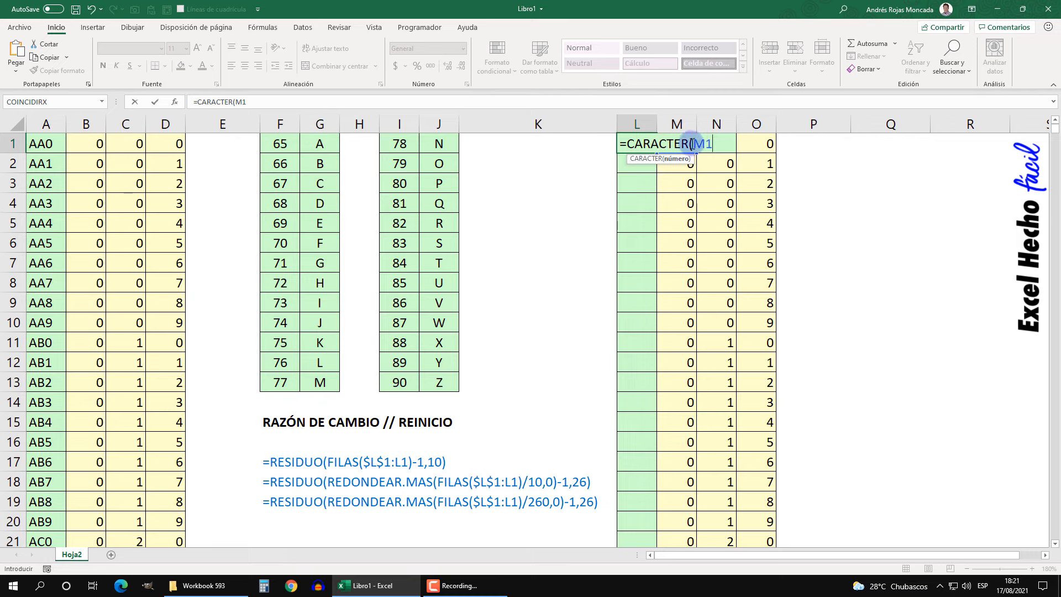
{"action": "type", "text": "+65"}
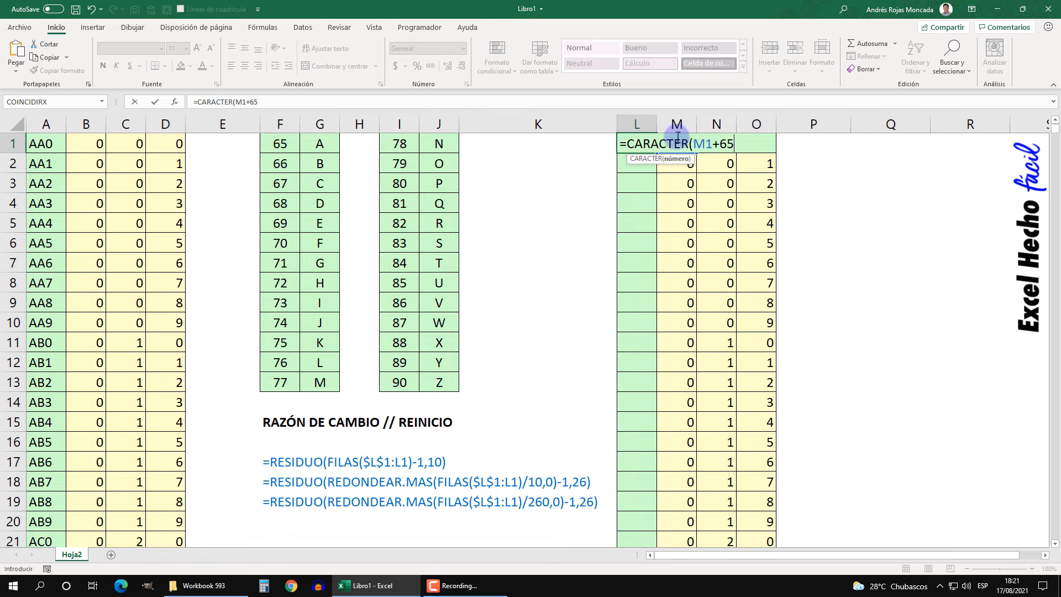
{"action": "type", "text": ")"}
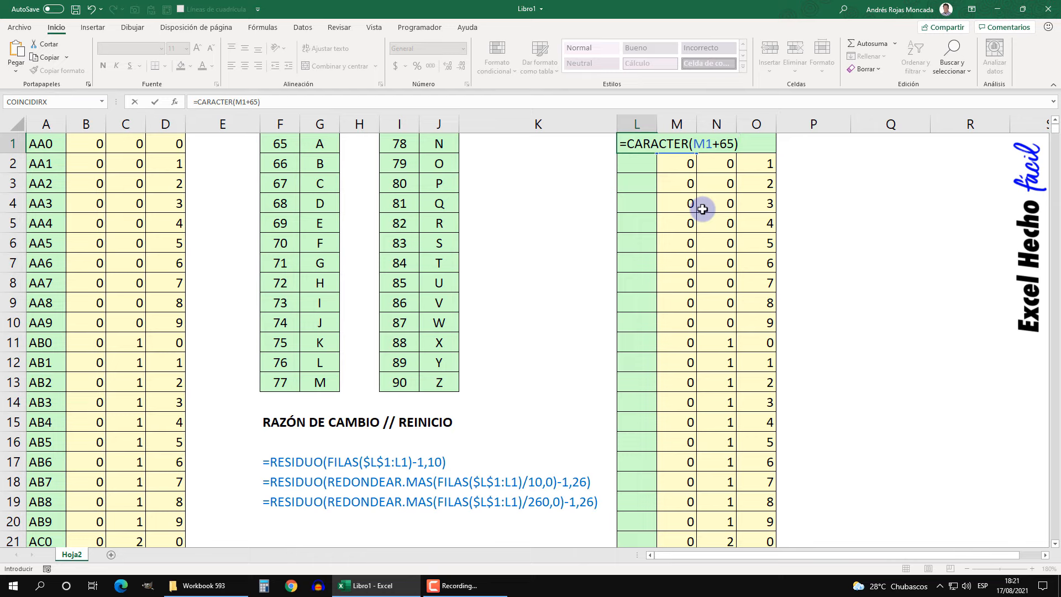
{"action": "key", "text": "F9"}
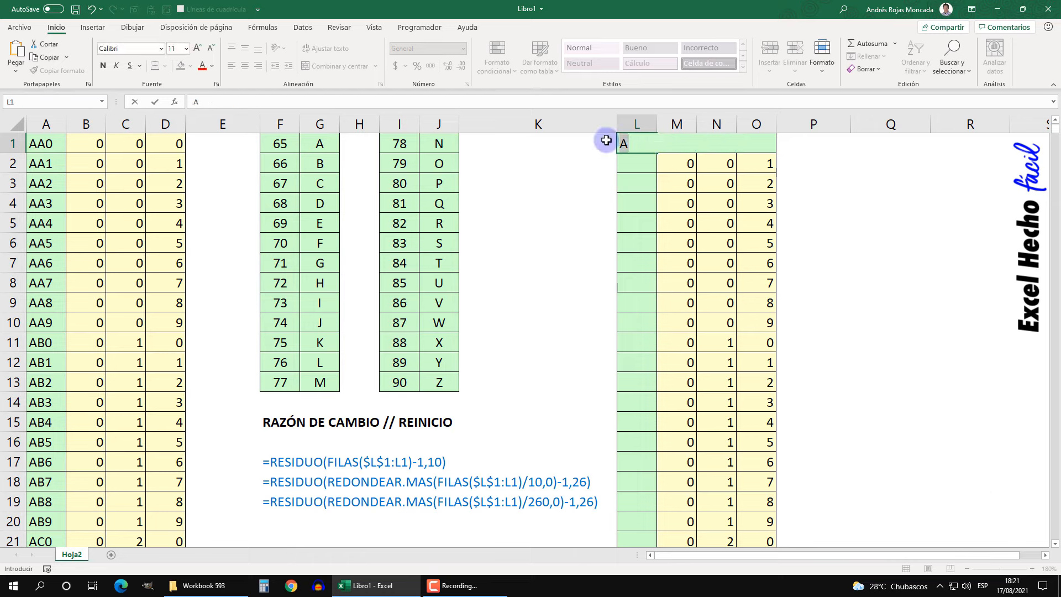
{"action": "key", "text": "ctrl+z"}
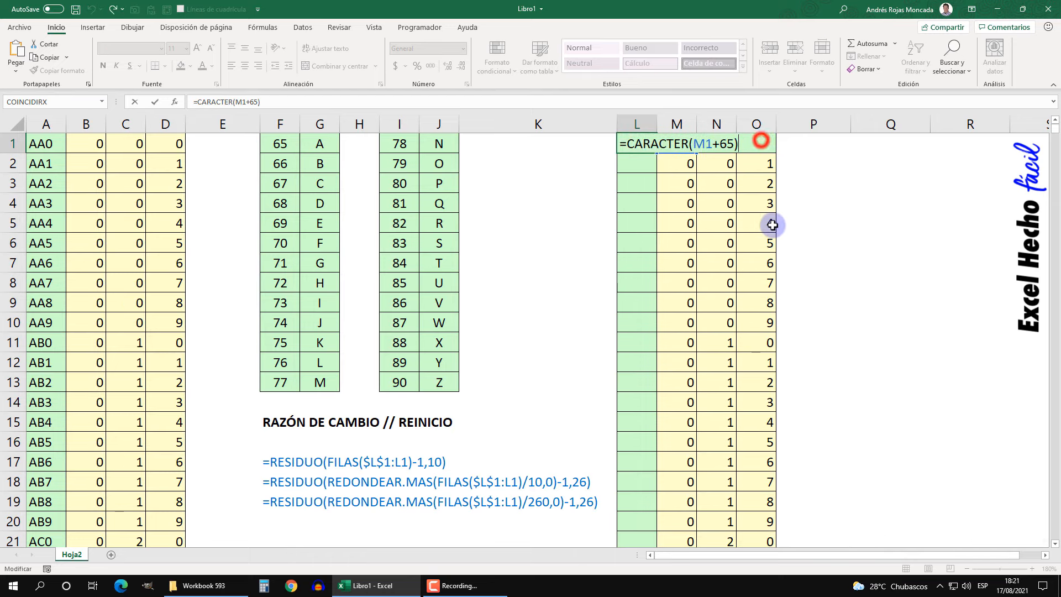
- Append the second letter and the digit to L1, making it =CARACTER(M1+65)&CARACTER(N1+65)&O1
{"action": "type", "text": "&CARACTER("}
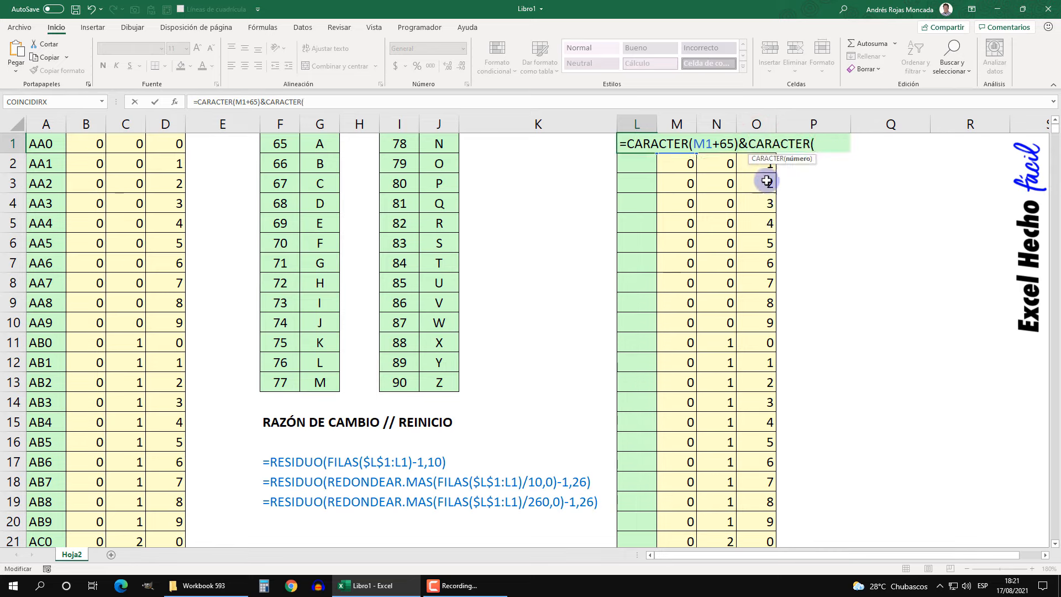
{"action": "type", "text": "N"}
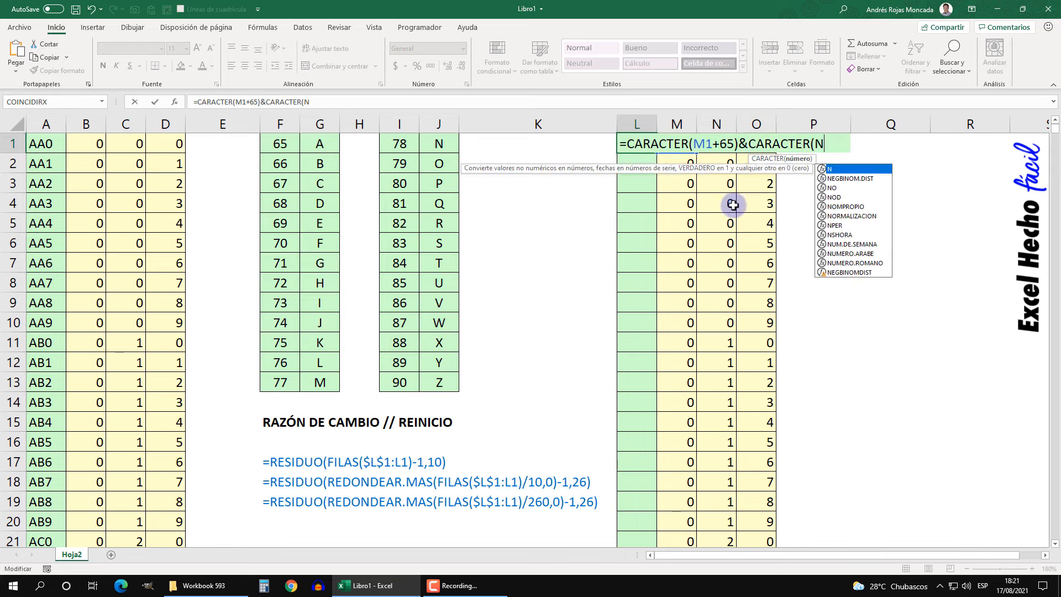
{"action": "type", "text": "1+65"}
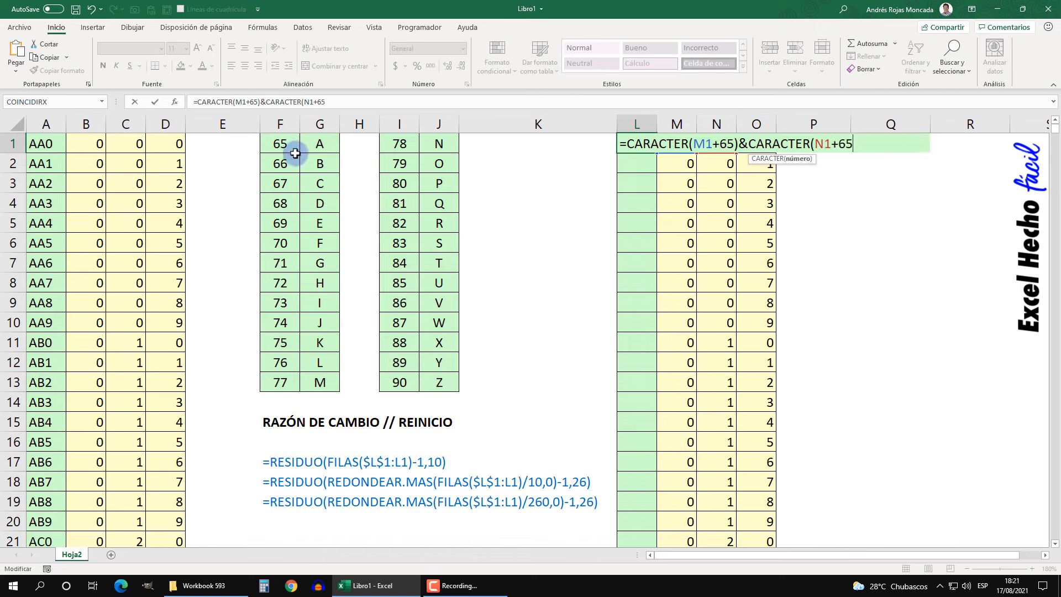
{"action": "type", "text": ")"}
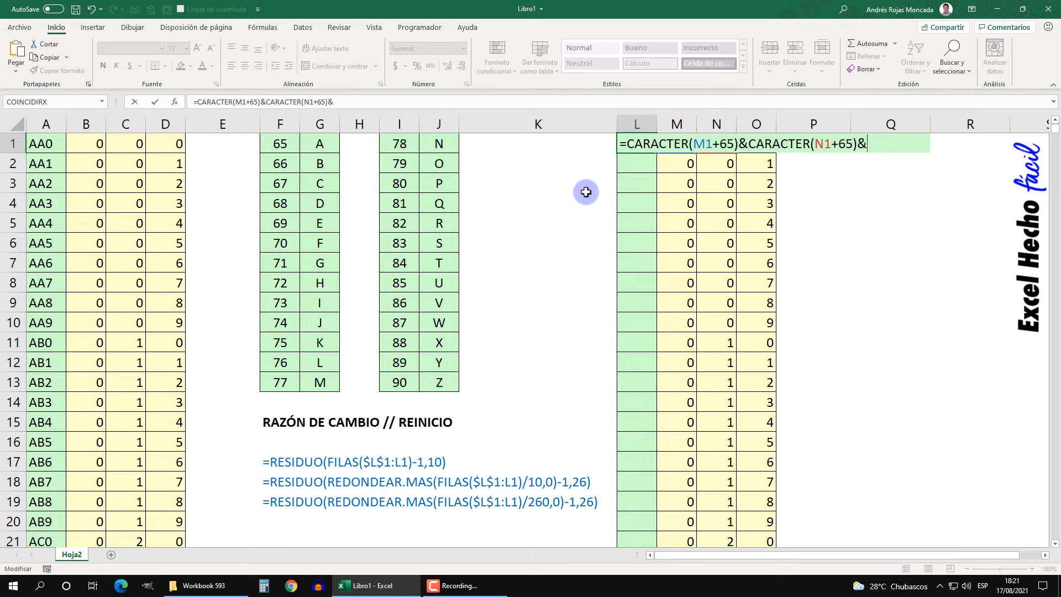
{"action": "type", "text": "&O1"}
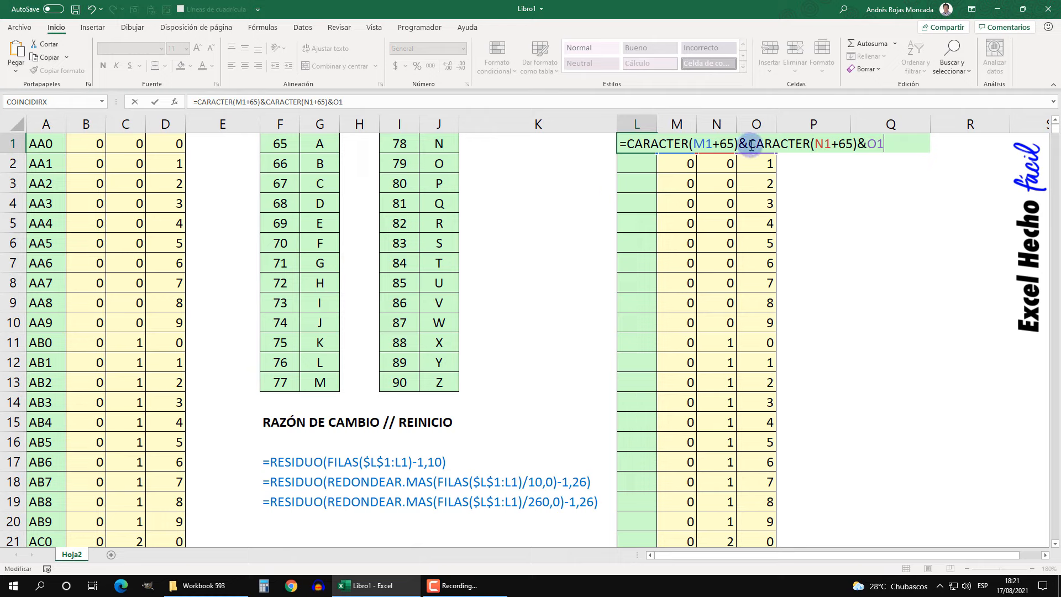
{"action": "key", "text": "Return"}
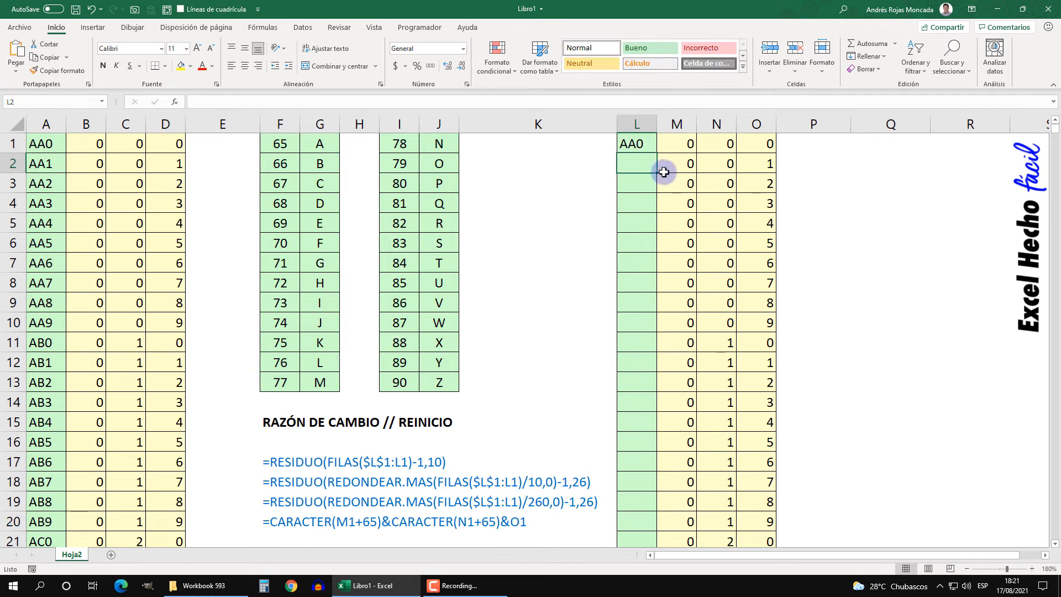
- Fill the L1 CARACTER formula down column L to row 1040
{"action": "left_click", "coordinate": [628, 147]}
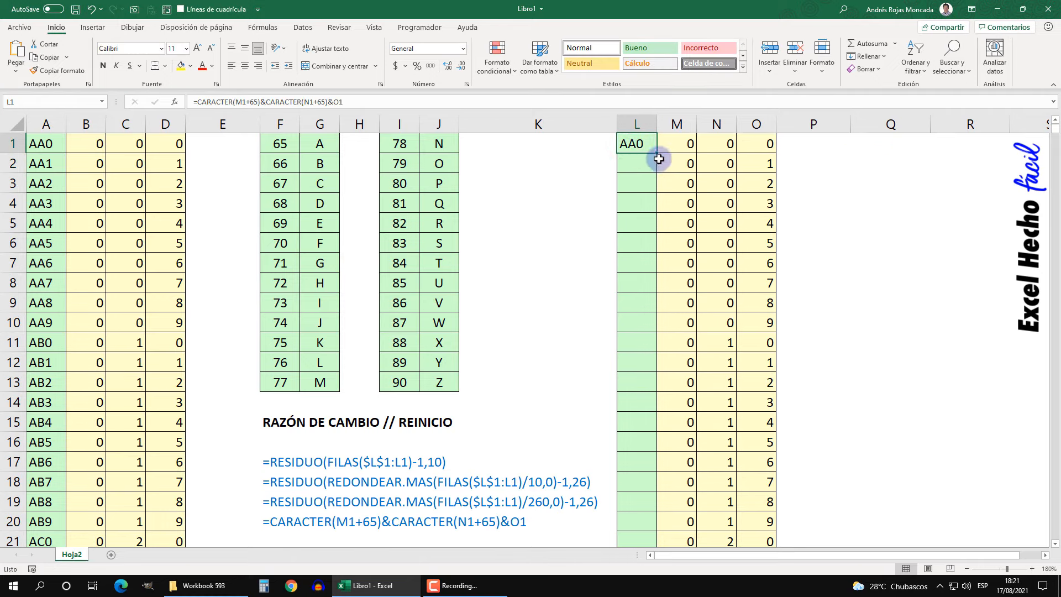
{"action": "left_click_drag", "start_coordinate": [657, 154], "coordinate": [657, 169]}
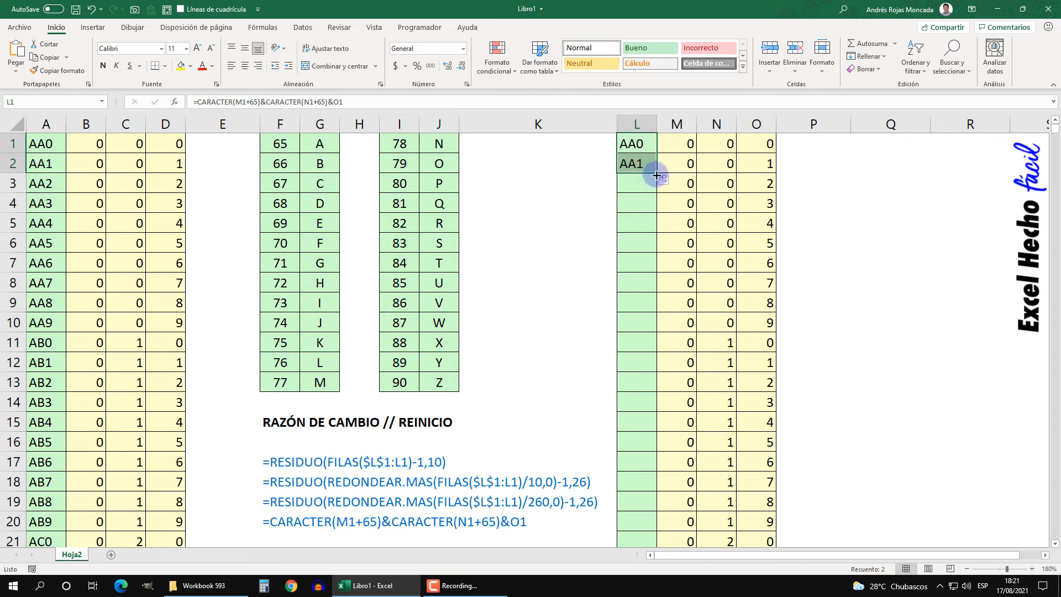
{"action": "left_click_drag", "start_coordinate": [658, 173], "coordinate": [657, 332]}
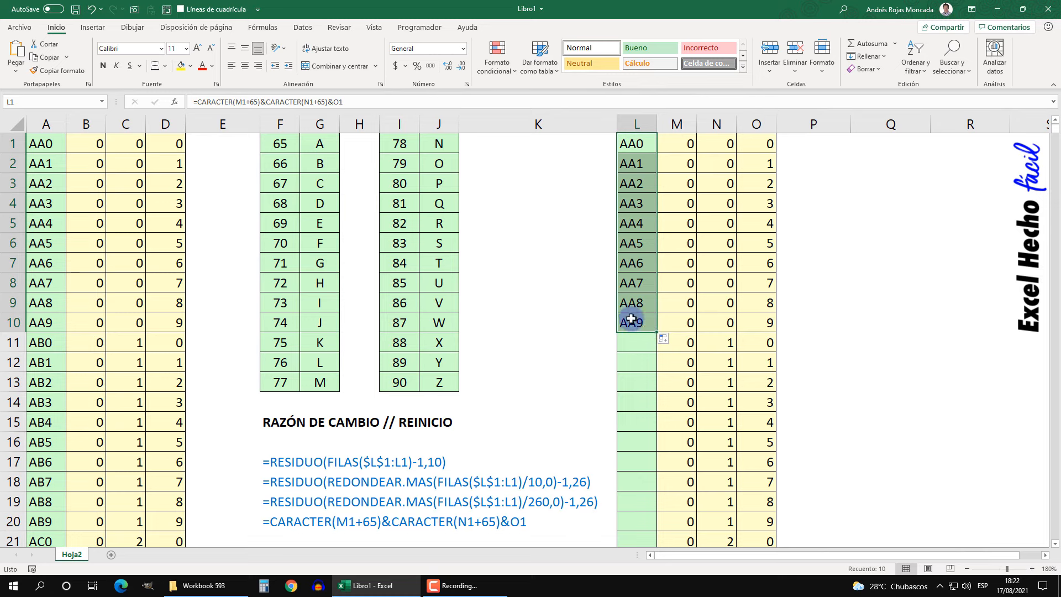
{"action": "left_click_drag", "start_coordinate": [657, 334], "coordinate": [644, 367]}
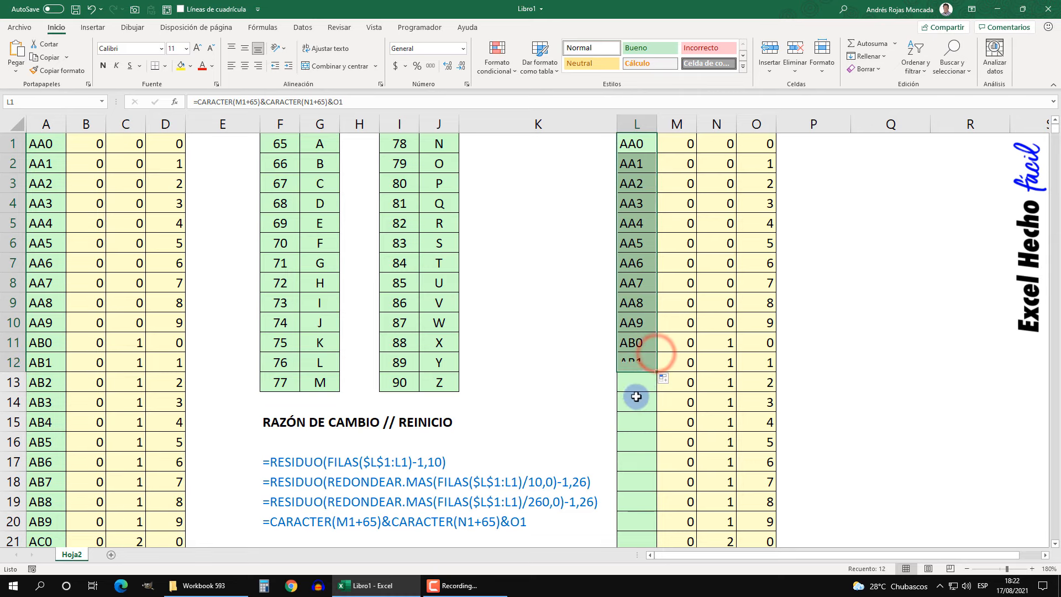
{"action": "double_click", "coordinate": [657, 372]}
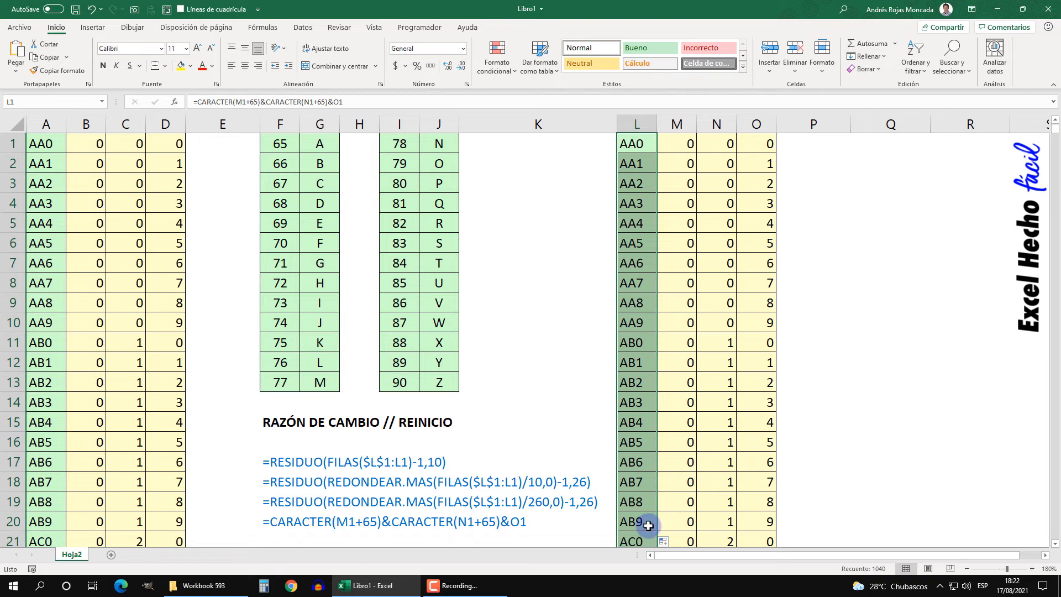
- Examine the generated codes down column L against column A, checking the transition at row 260 and the last row
{"action": "scroll", "coordinate": [648, 526], "scroll_direction": "down", "scroll_amount": 1}
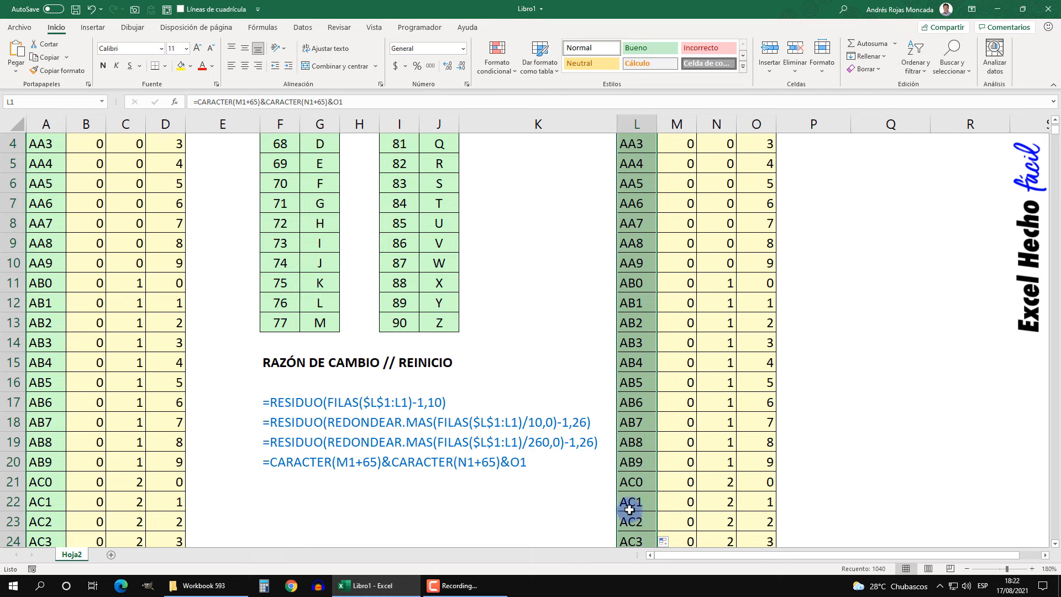
{"action": "scroll", "coordinate": [631, 501], "scroll_direction": "down", "scroll_amount": 20}
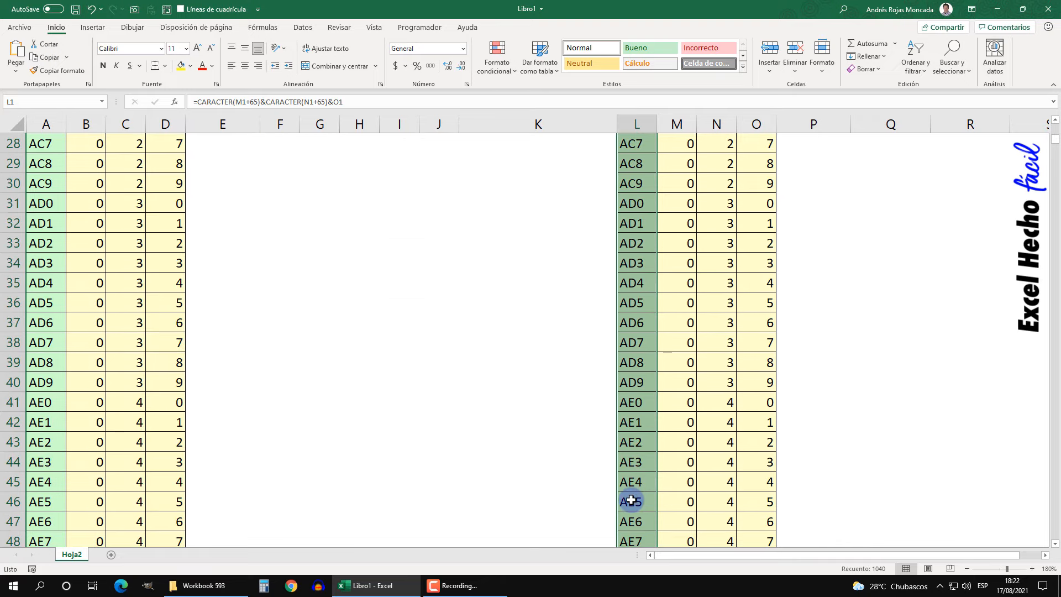
{"action": "scroll", "coordinate": [632, 501], "scroll_direction": "down", "scroll_amount": 20}
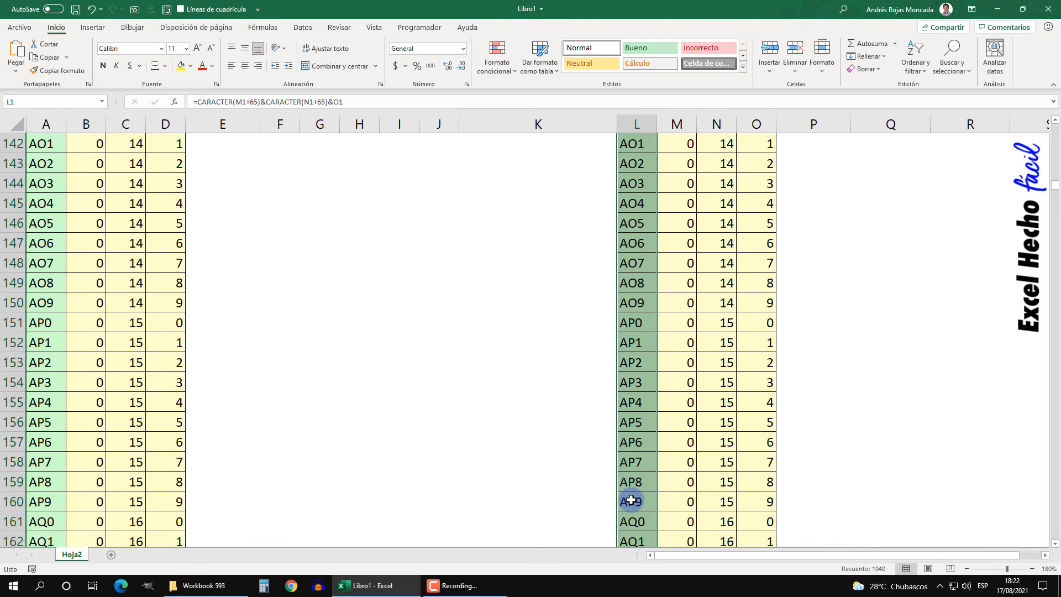
{"action": "scroll", "coordinate": [631, 501], "scroll_direction": "down", "scroll_amount": 15}
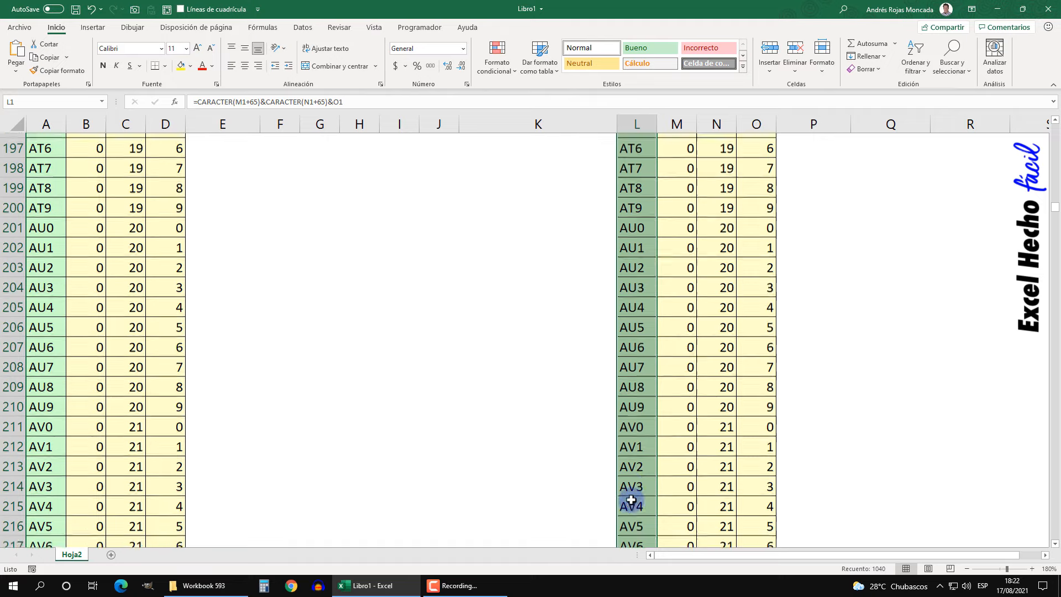
{"action": "scroll", "coordinate": [632, 501], "scroll_direction": "down", "scroll_amount": 3}
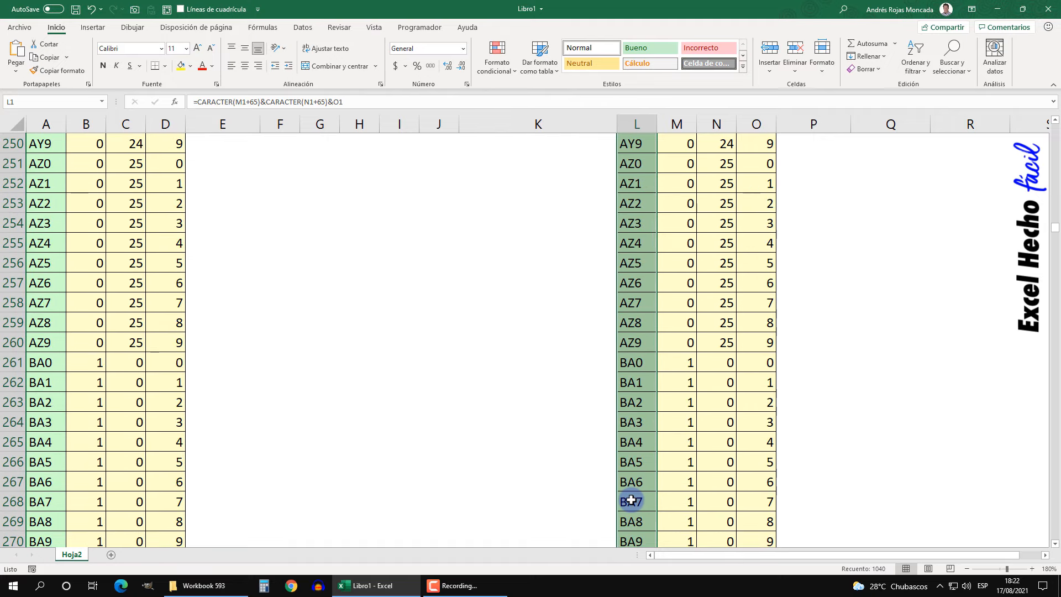
{"action": "left_click", "coordinate": [631, 341]}
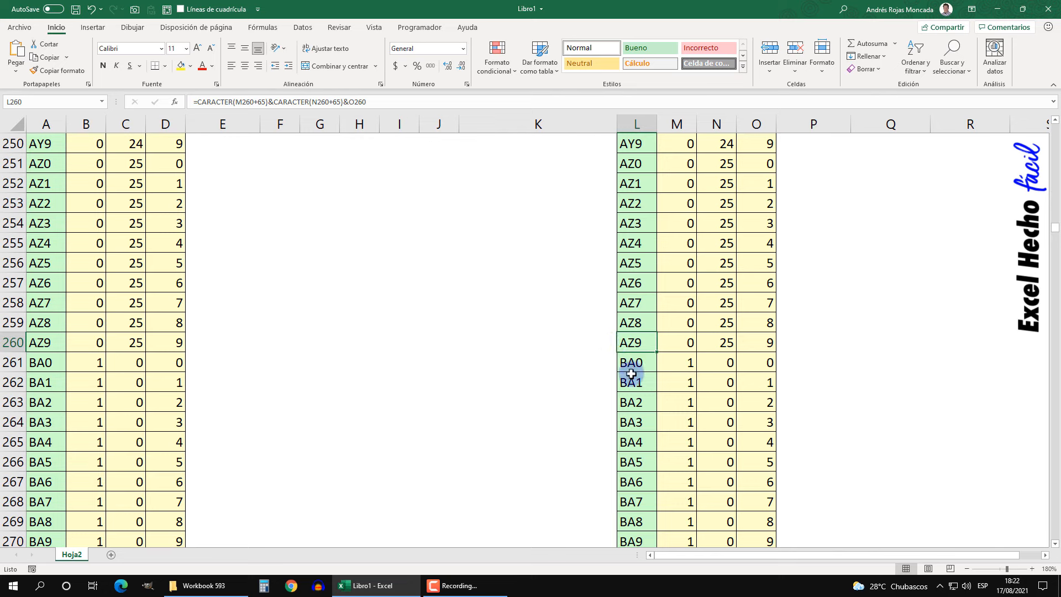
{"action": "scroll", "coordinate": [647, 382], "scroll_direction": "down", "scroll_amount": 15}
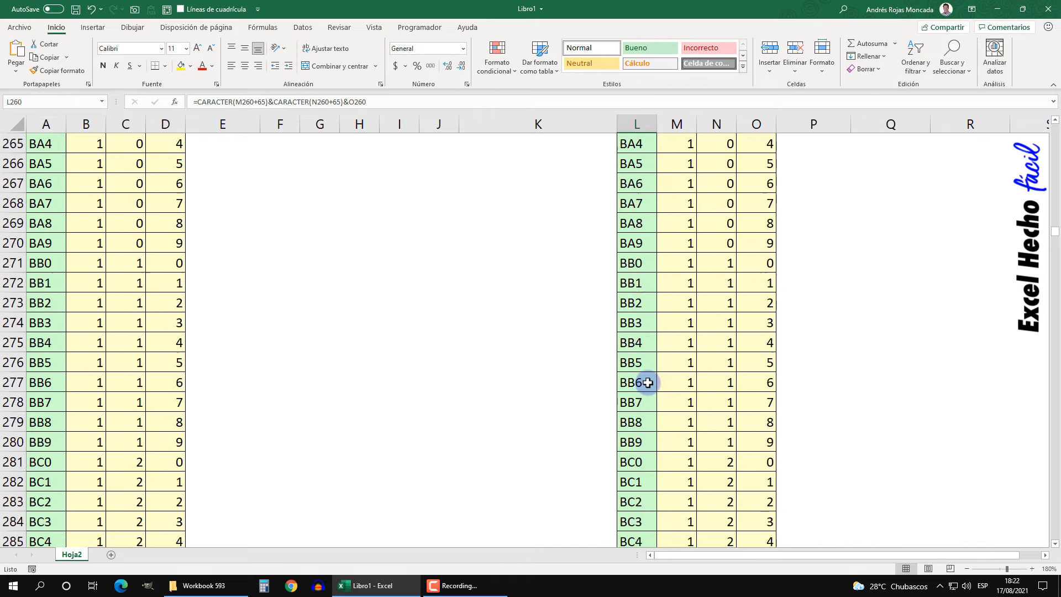
{"action": "scroll", "coordinate": [648, 383], "scroll_direction": "down", "scroll_amount": 7}
{"action": "key", "text": "ctrl+Down"}
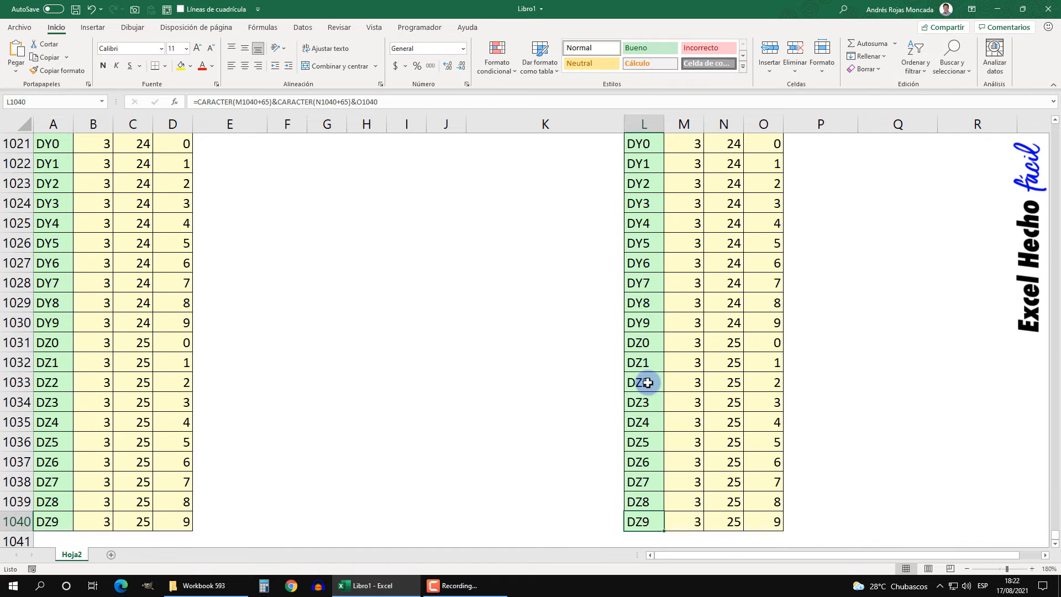
{"action": "scroll", "coordinate": [648, 382], "scroll_direction": "down", "scroll_amount": 3}
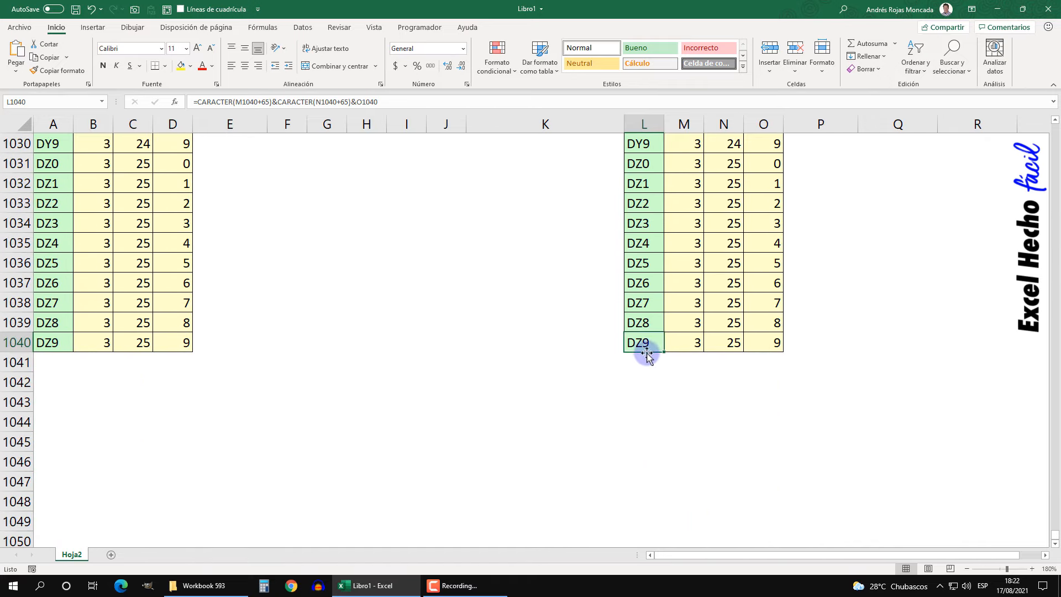
- Extend the formulas in L1040:O1040 down to row 2080 and select the last code in L2080
{"action": "left_click_drag", "start_coordinate": [655, 343], "coordinate": [766, 345]}
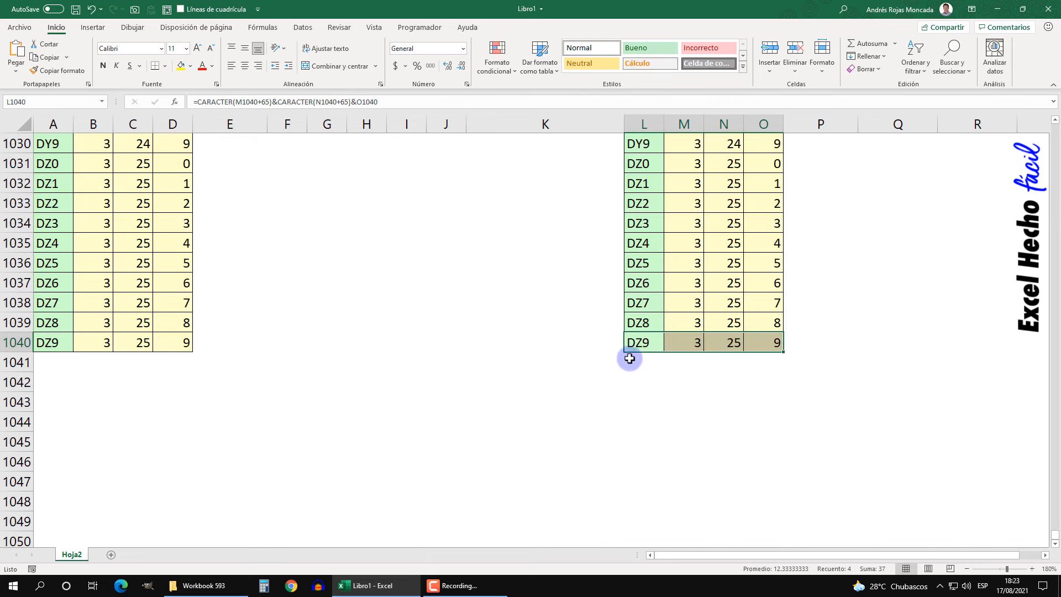
{"action": "left_click_drag", "start_coordinate": [784, 355], "coordinate": [784, 364]}
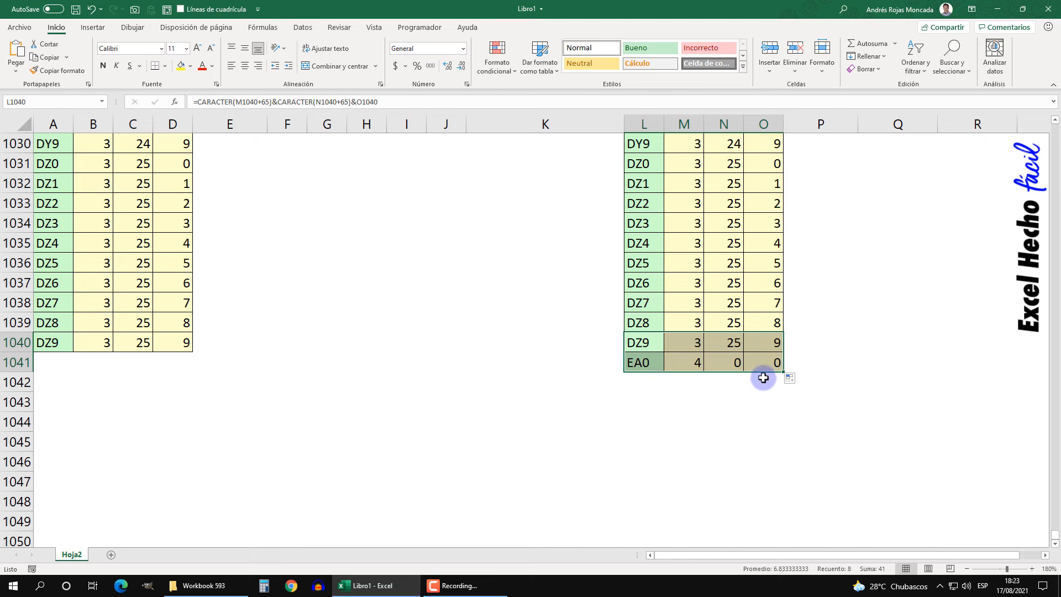
{"action": "left_click_drag", "start_coordinate": [783, 371], "coordinate": [779, 203]}
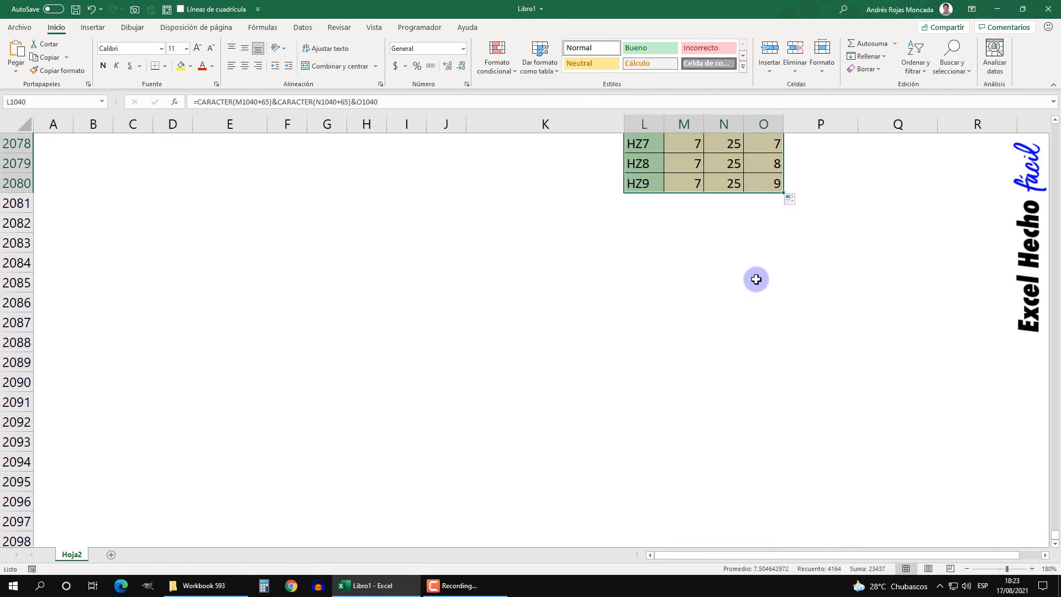
{"action": "scroll", "coordinate": [713, 332], "scroll_direction": "up", "scroll_amount": 2}
{"action": "left_click", "coordinate": [632, 303]}
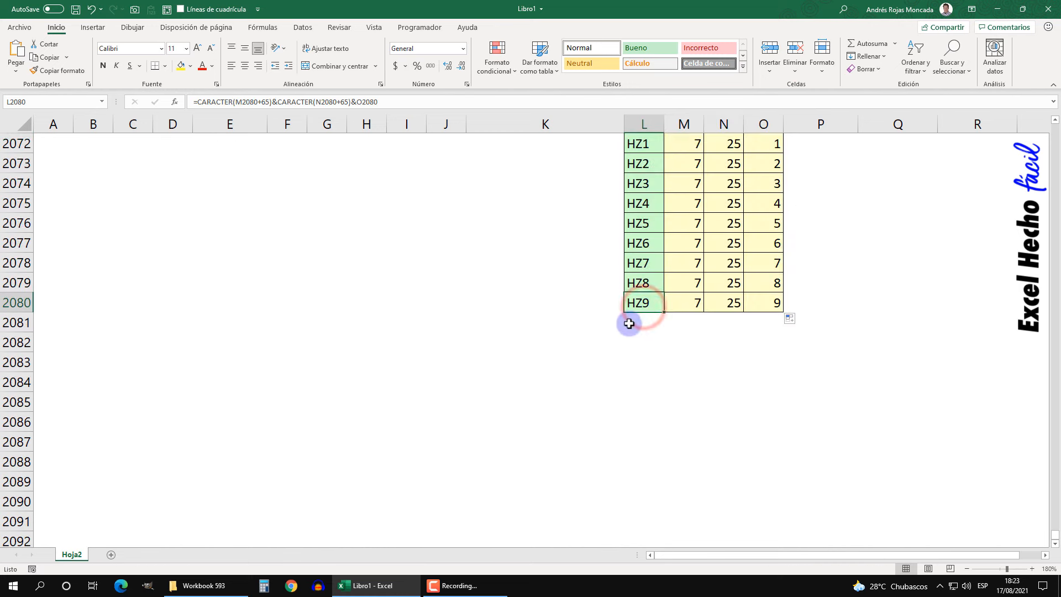
- Extend the formulas in L2080:O2080 down one row to 2081, and return to the top of the sheet with the empty cell Q1 selected
{"action": "left_click_drag", "start_coordinate": [645, 304], "coordinate": [770, 302]}
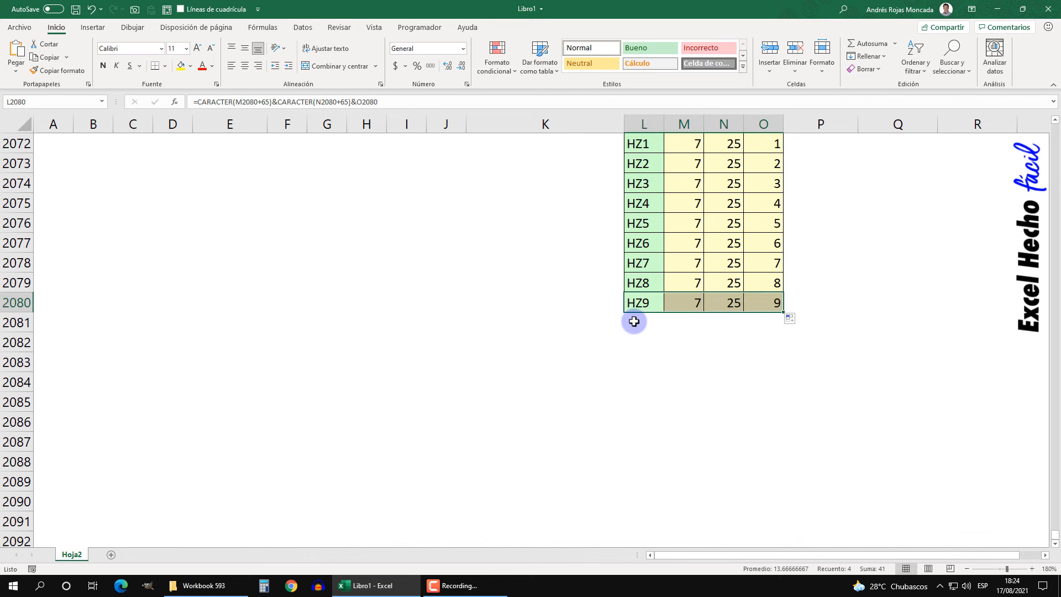
{"action": "key", "text": "ctrl+v"}
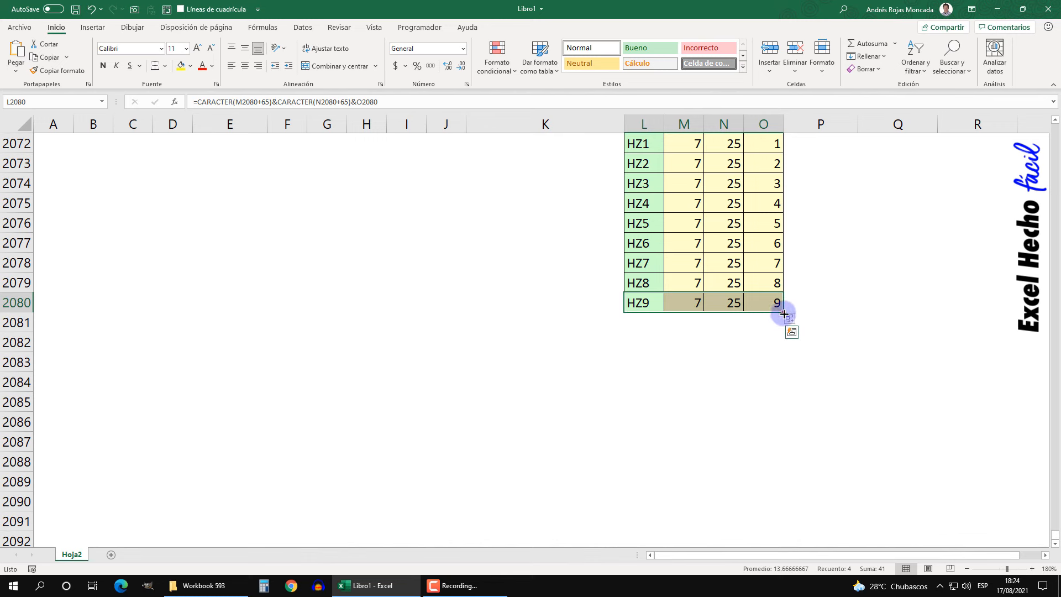
{"action": "left_click_drag", "start_coordinate": [783, 314], "coordinate": [784, 332]}
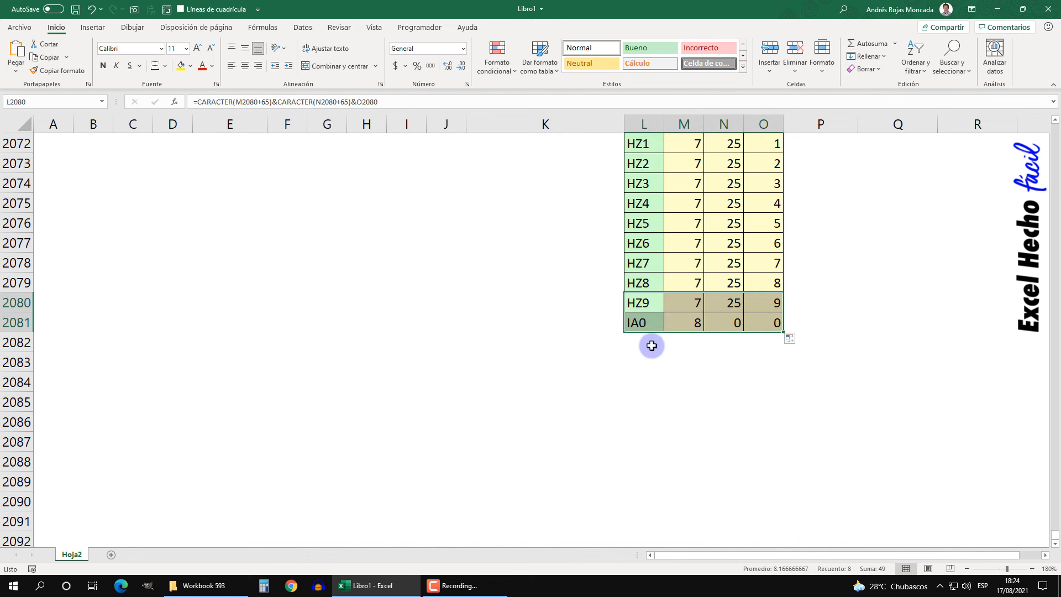
{"action": "left_click", "coordinate": [644, 321]}
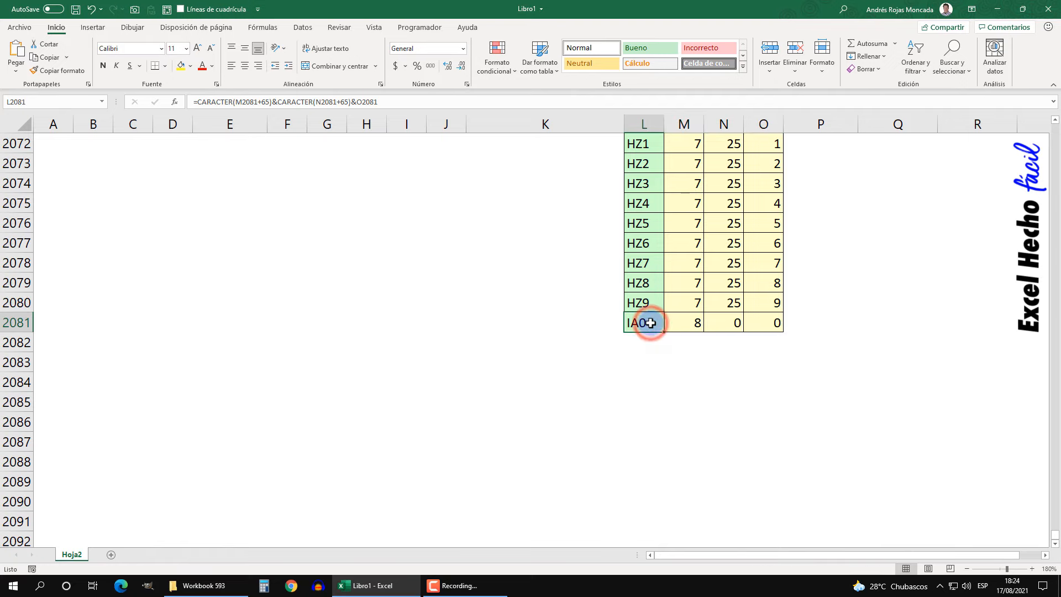
{"action": "key", "text": "ctrl+Up"}
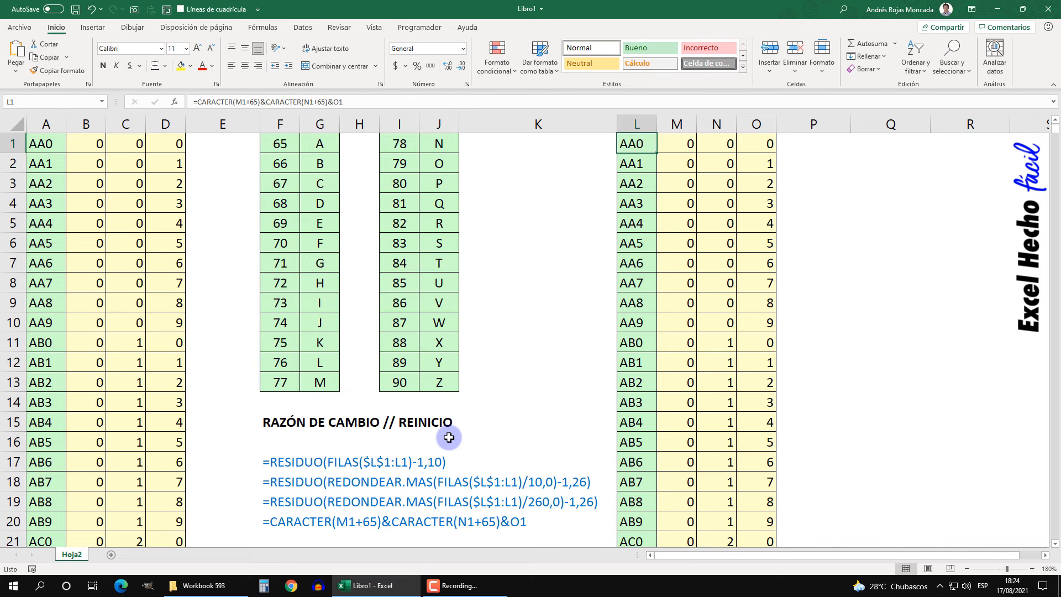
{"action": "left_click", "coordinate": [868, 143]}
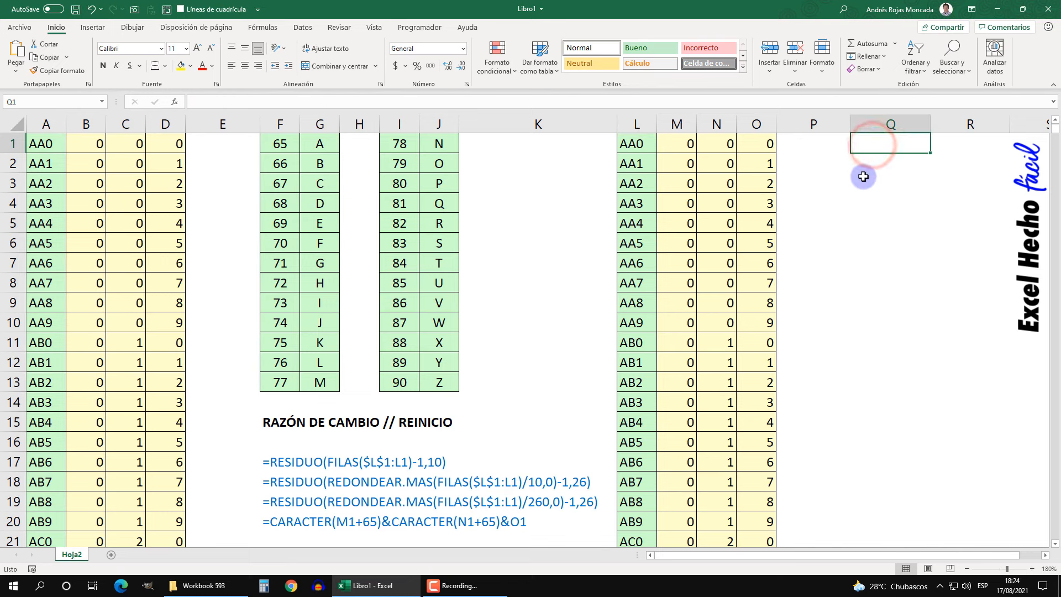